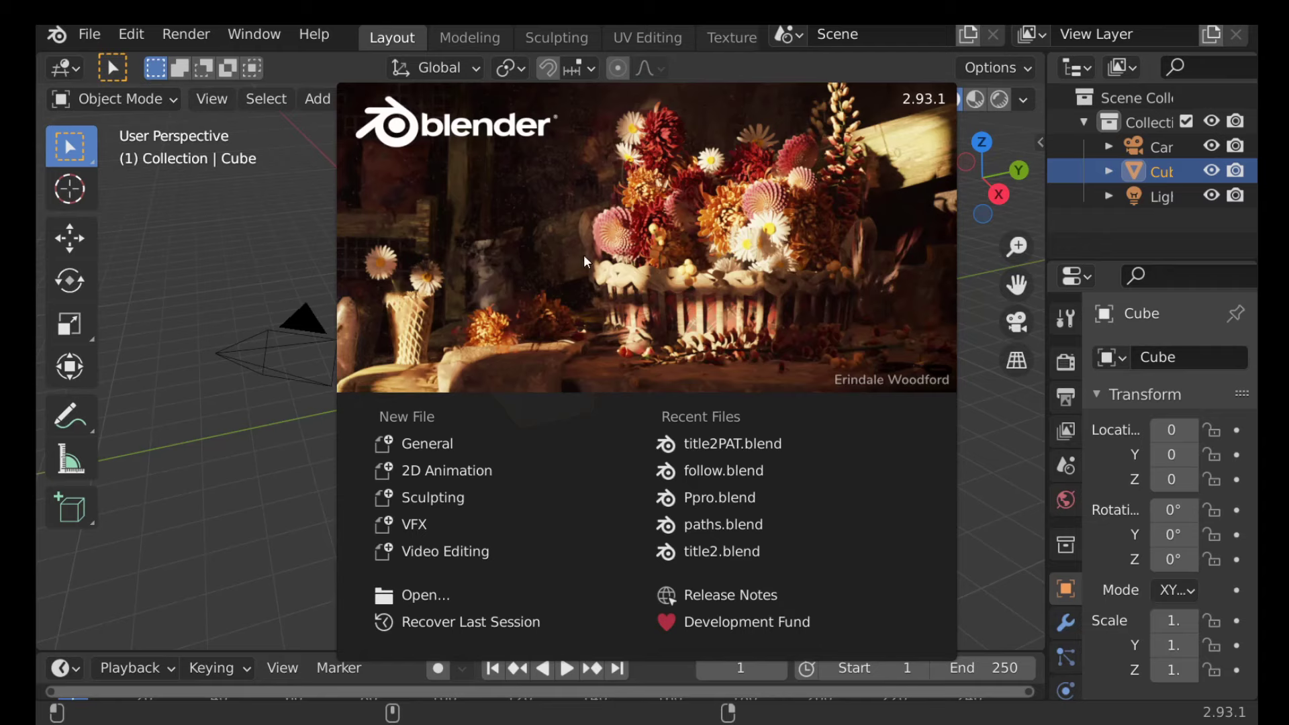
- Create a new file from the 2D Animation template on the splash screen
click(454, 473)
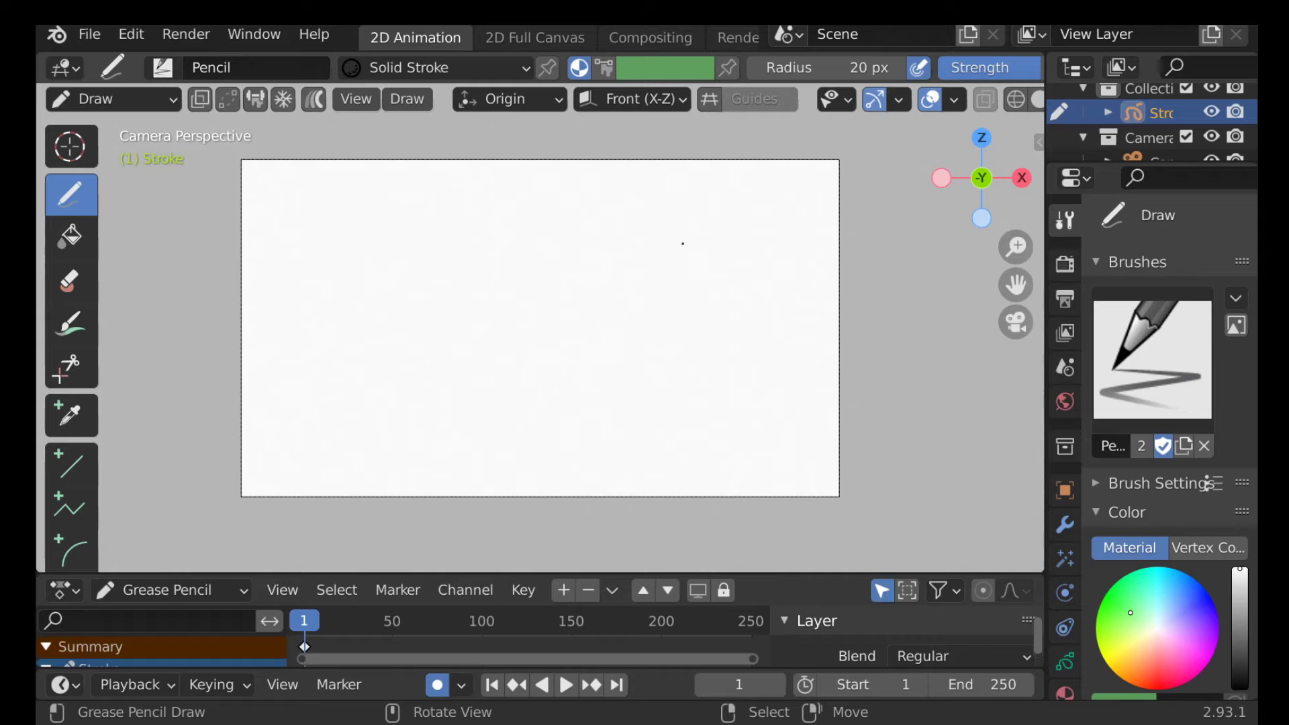
- Zoom the view, hide the navigation gizmos, and frame the camera with Home
scroll(501, 207, up, 3)
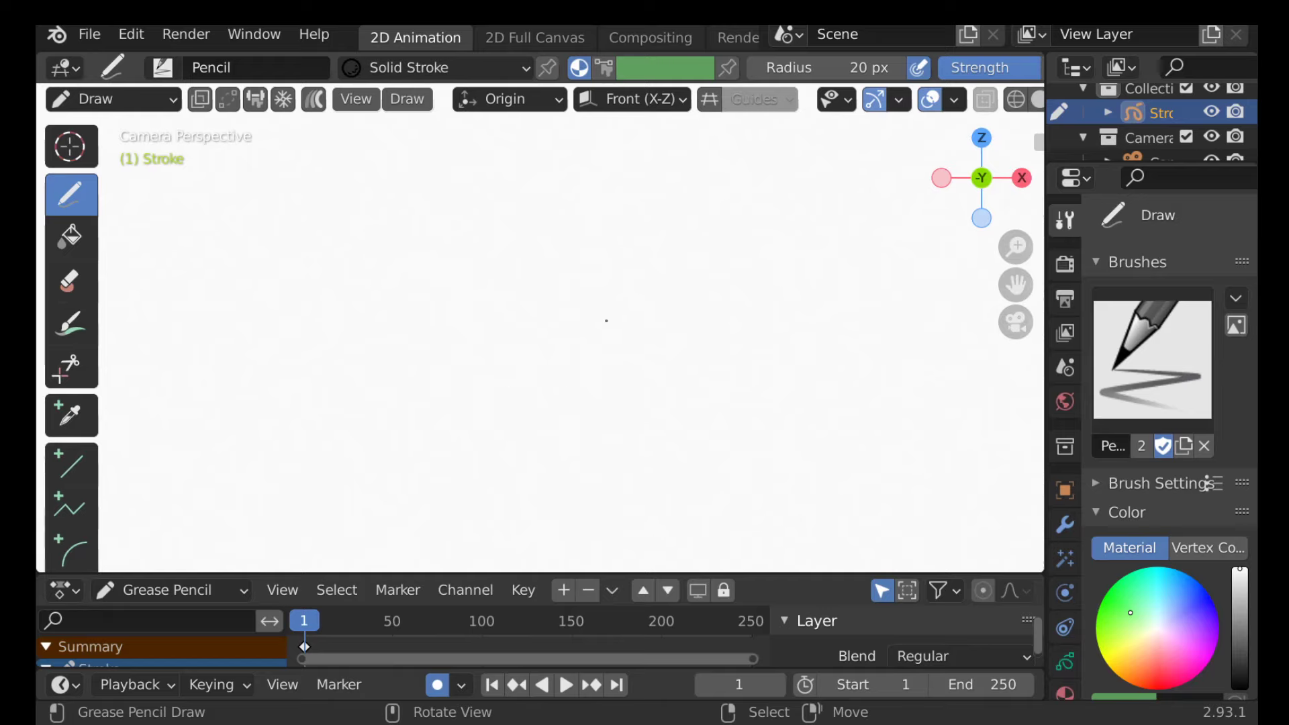
scroll(606, 320, down, 3)
scroll(607, 320, up, 2)
scroll(606, 320, down, 2)
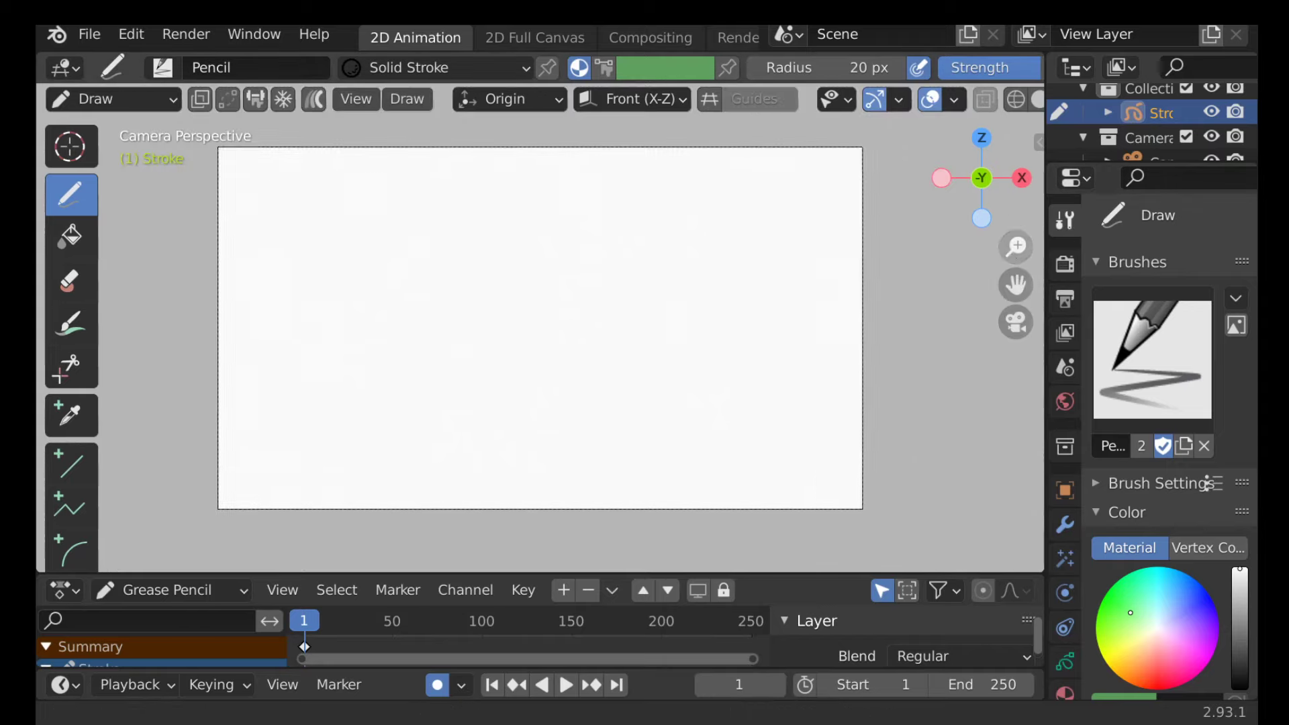
drag(1017, 250, 1017, 229)
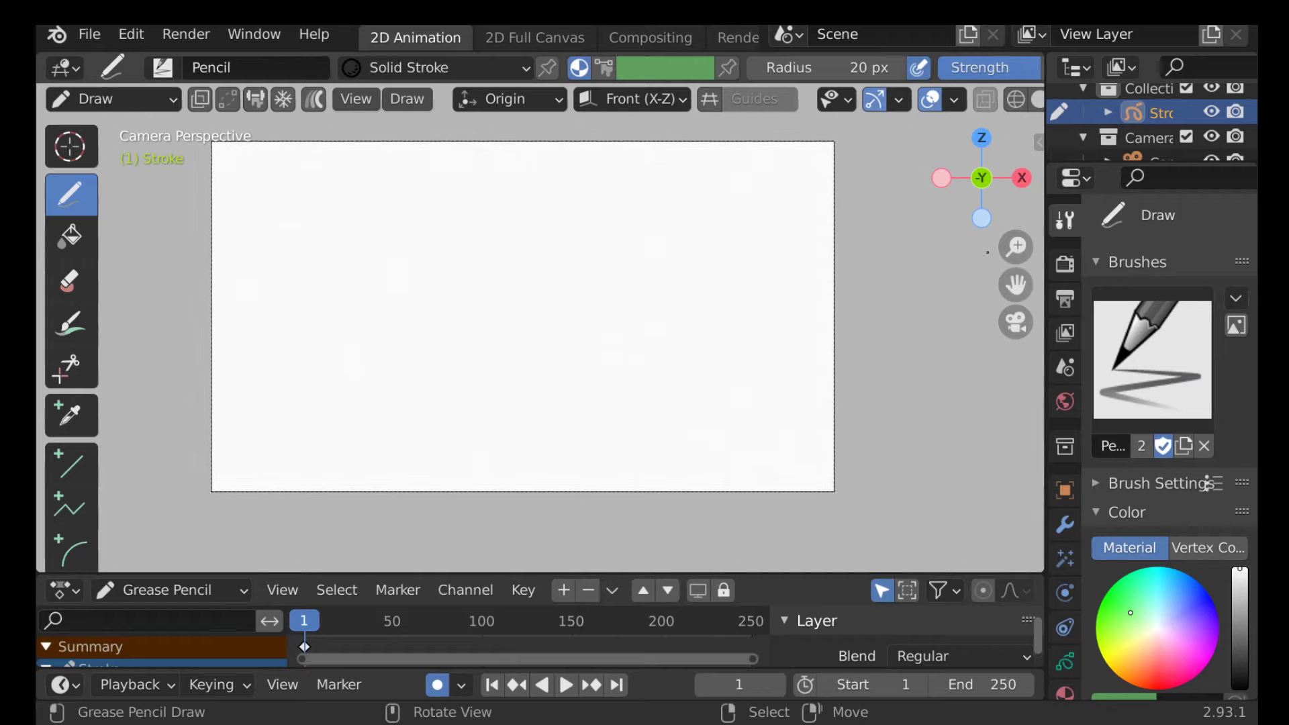
click(876, 100)
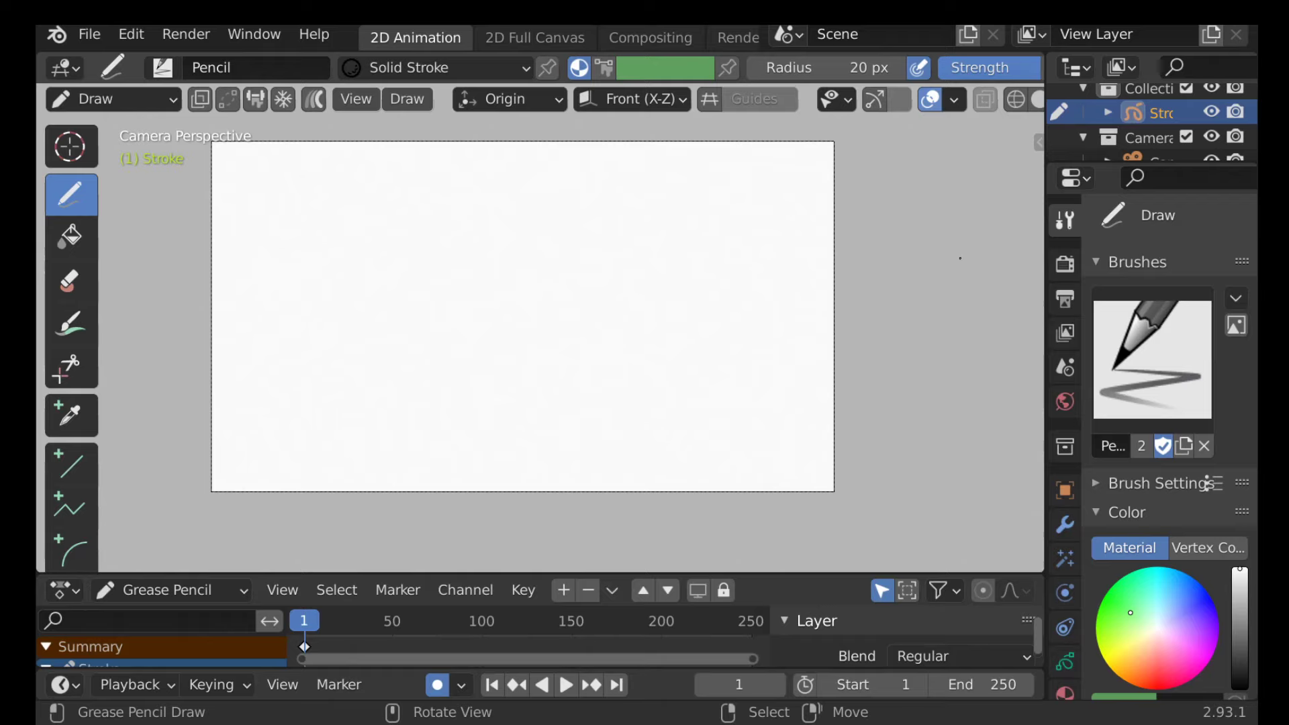
key(Home)
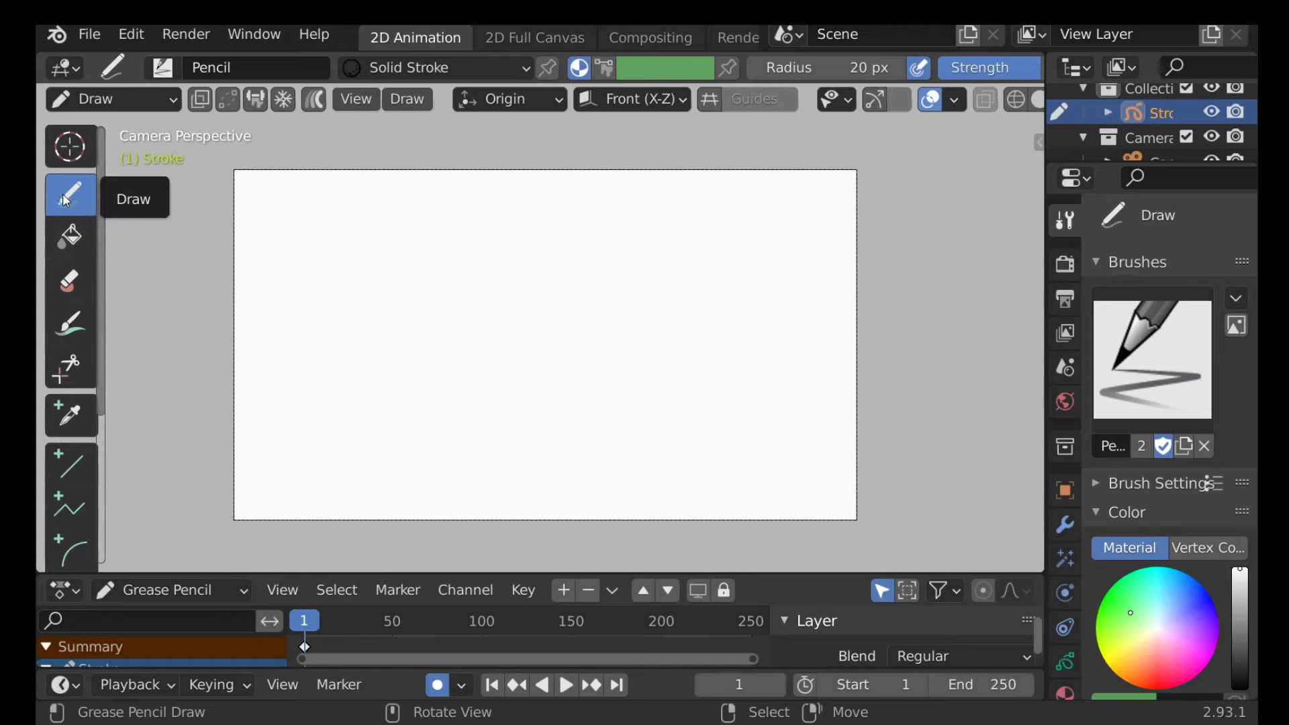
mouse_move(310, 234)
mouse_down()
mouse_move(386, 242)
mouse_move(586, 306)
mouse_up()
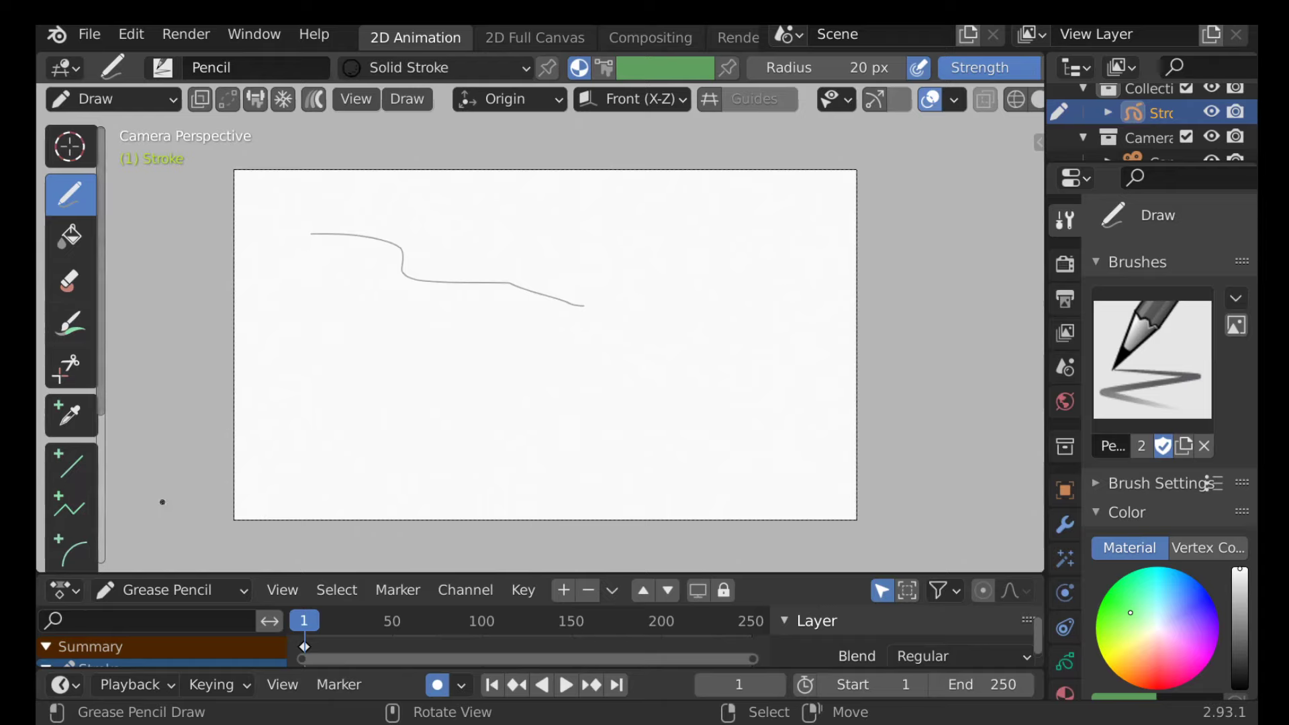
key(ctrl+z)
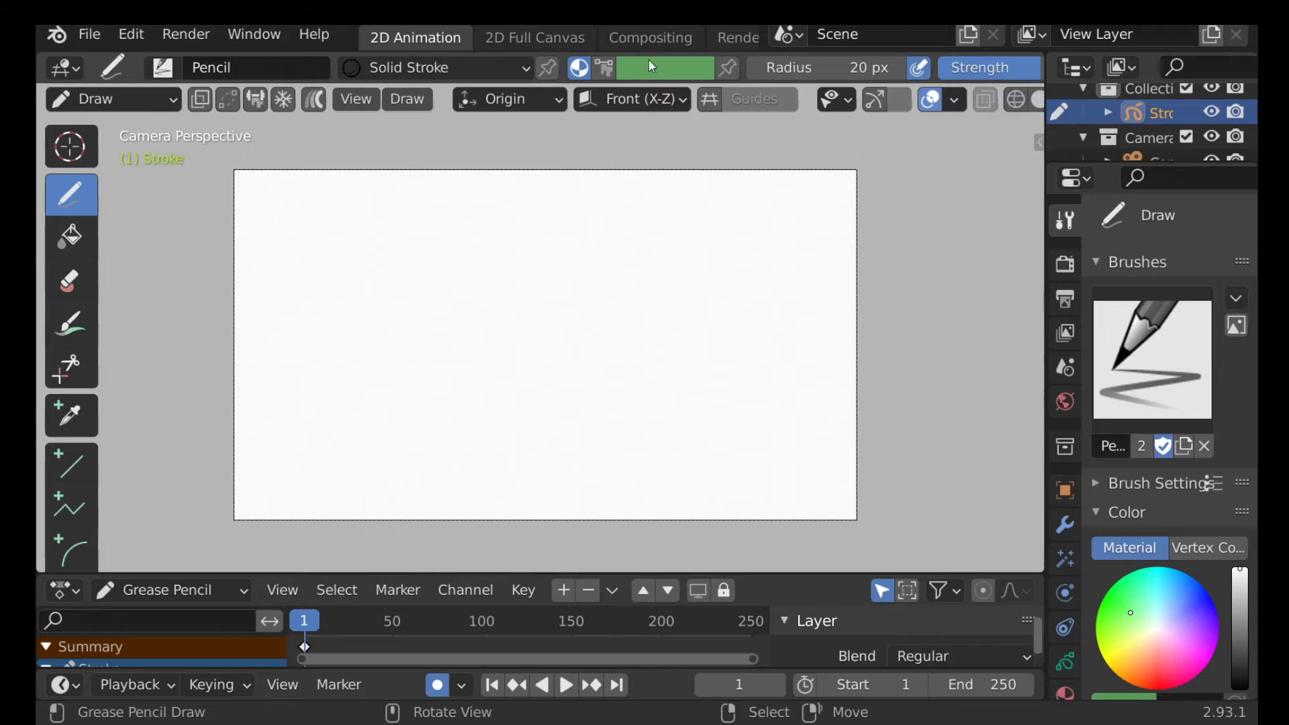
- Switch the Draw tool to the Pen brush preset
click(163, 68)
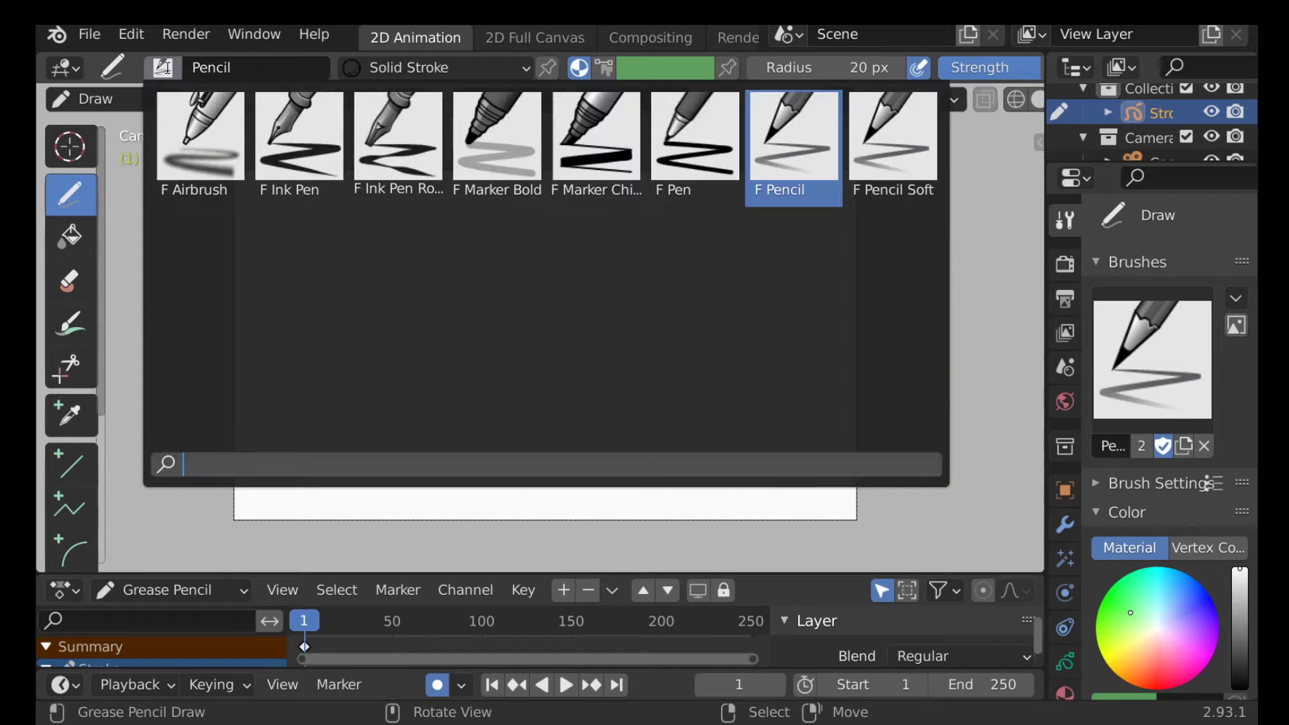
click(688, 176)
scroll(571, 70, down, 5)
scroll(572, 70, down, 6)
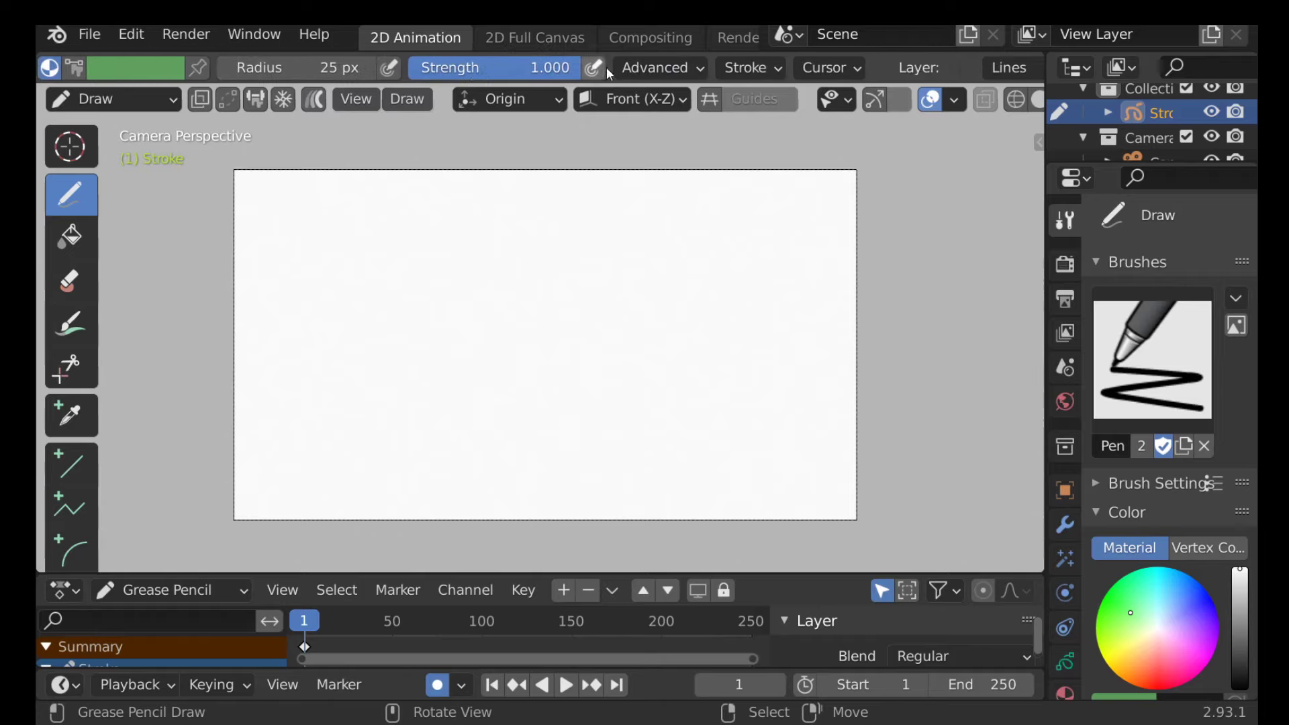
scroll(610, 73, down, 3)
click(549, 69)
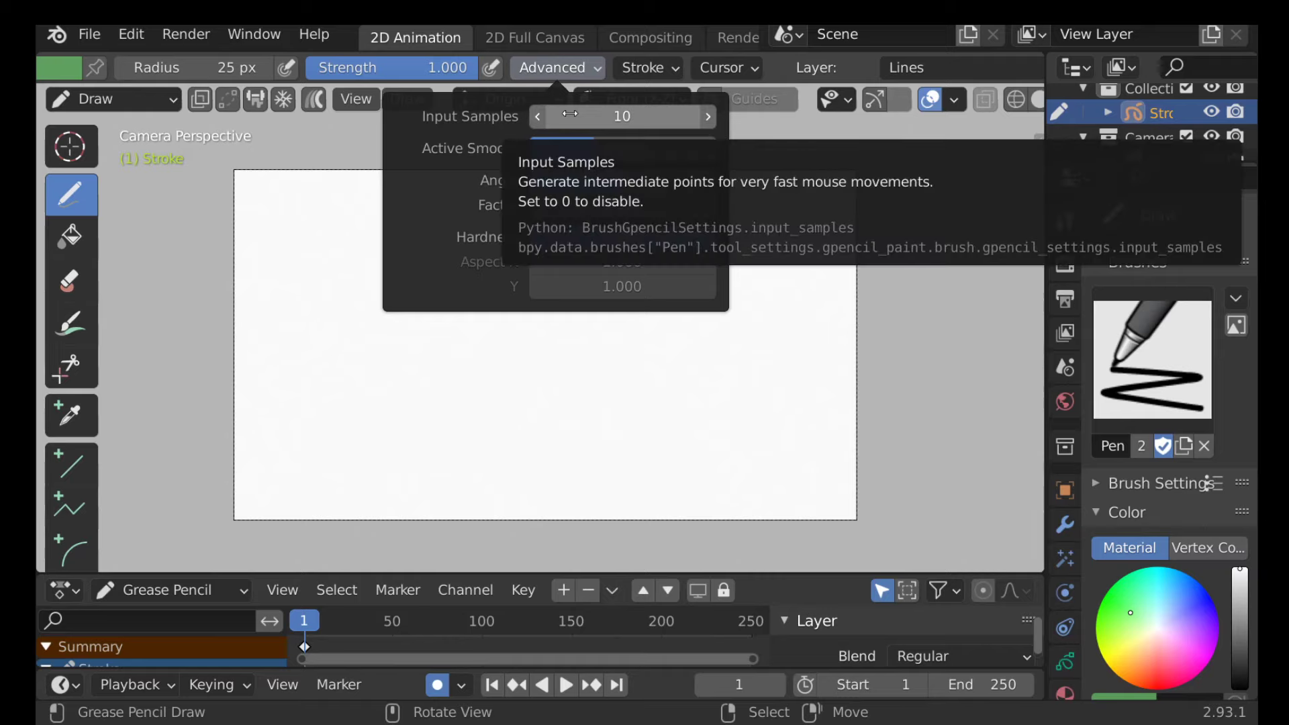
click(577, 69)
- Set stroke Smooth to 2.000 and enable Randomize, testing Jitter then resetting it to 0
click(644, 68)
drag(708, 170, 792, 170)
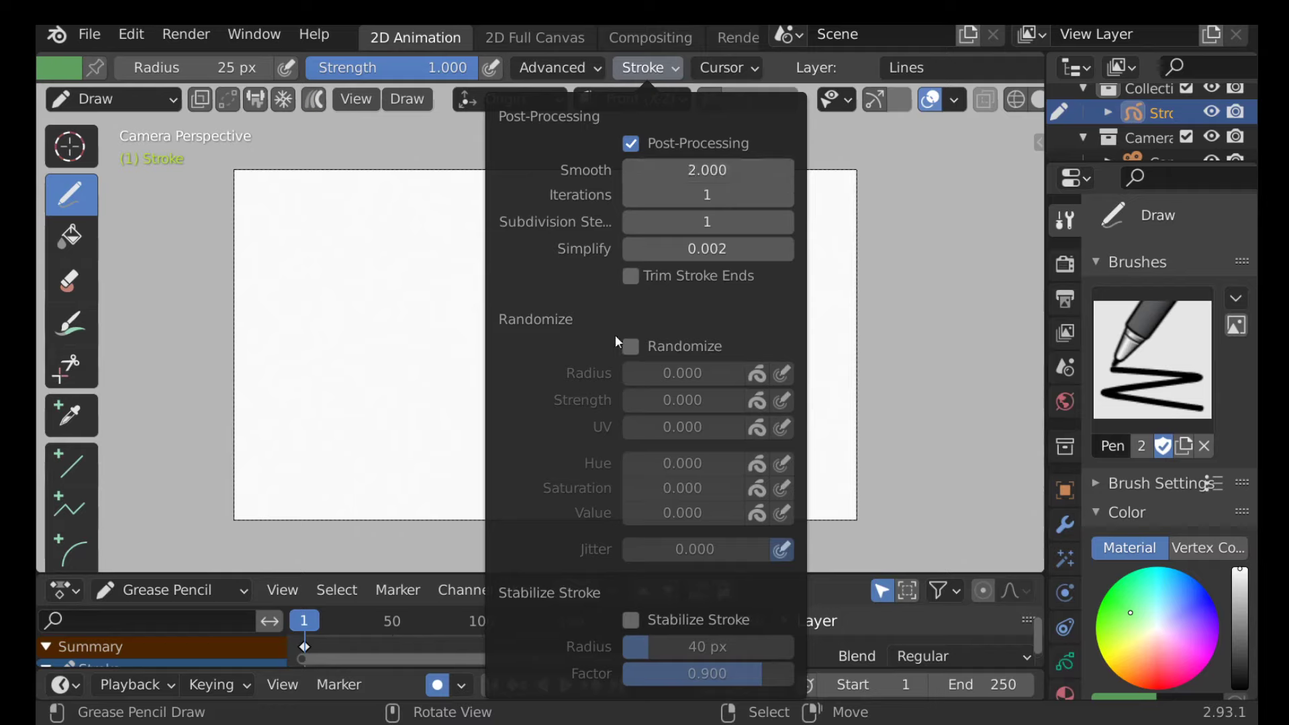
click(631, 346)
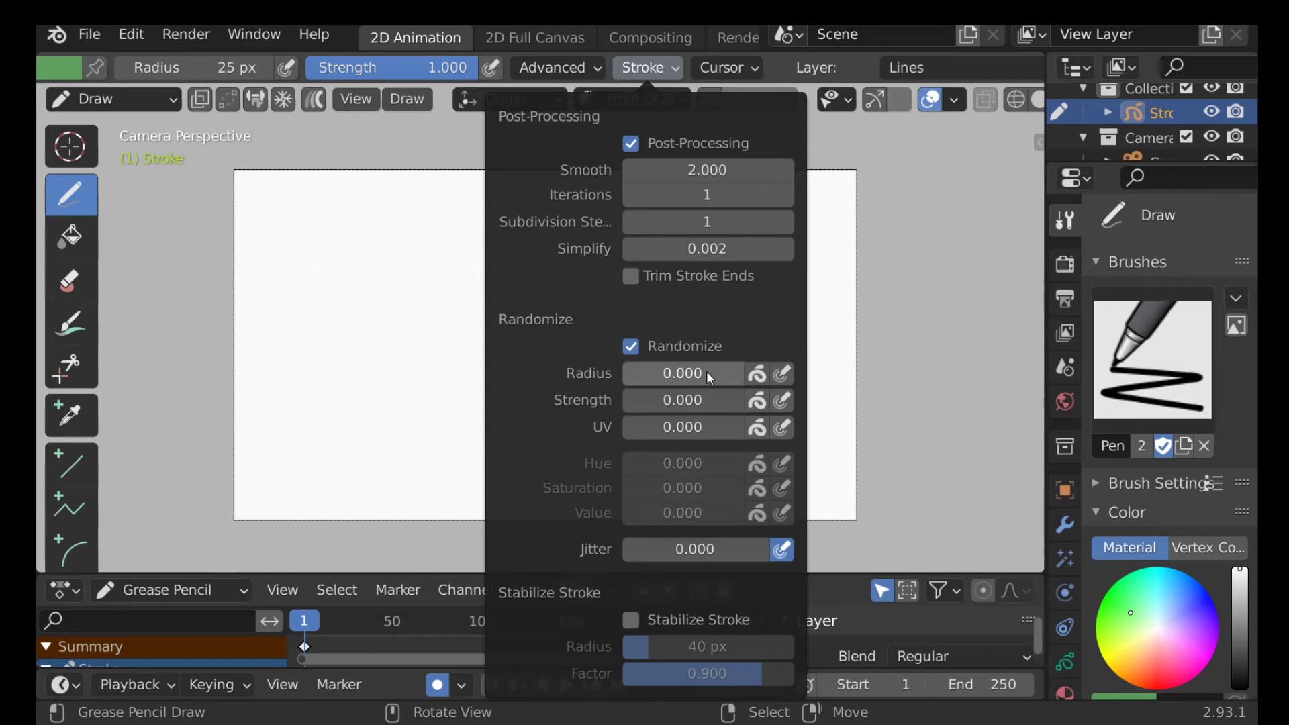
drag(633, 549, 739, 550)
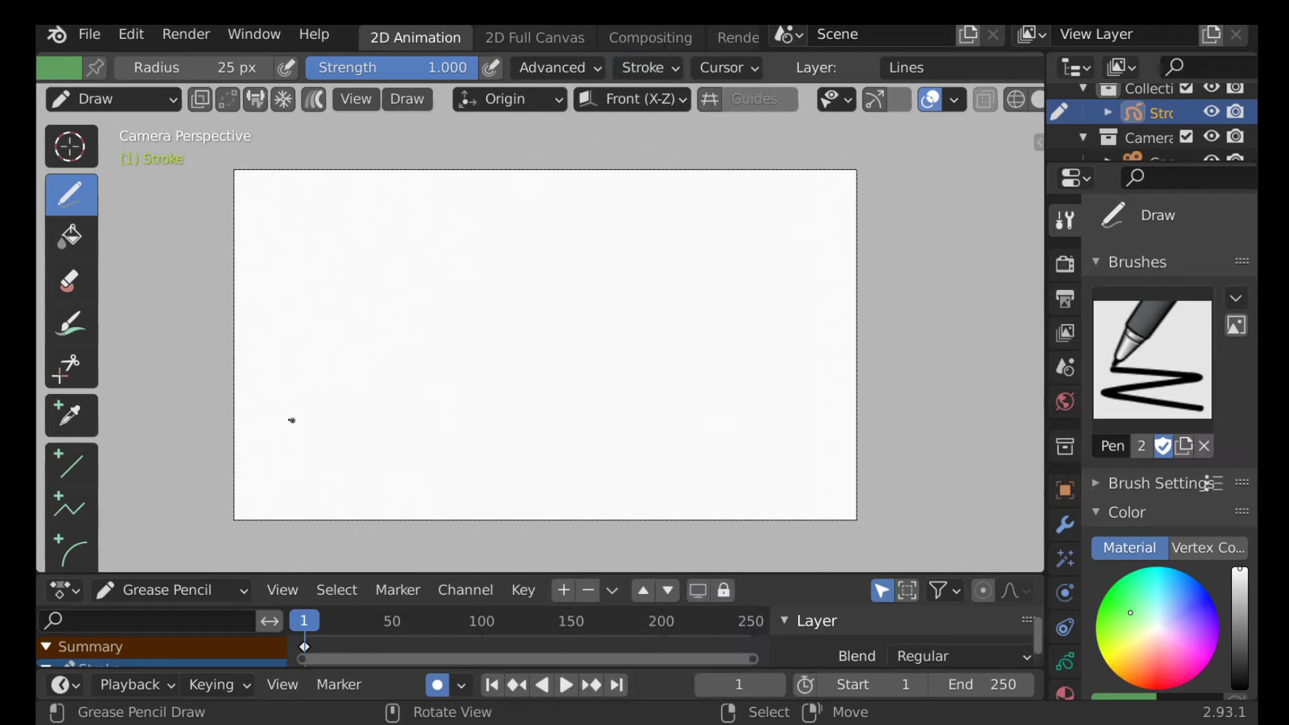
mouse_move(305, 415)
mouse_down()
mouse_move(486, 396)
mouse_move(593, 366)
mouse_move(589, 324)
mouse_move(498, 302)
mouse_move(431, 259)
mouse_move(541, 230)
mouse_move(723, 238)
mouse_move(748, 217)
mouse_up()
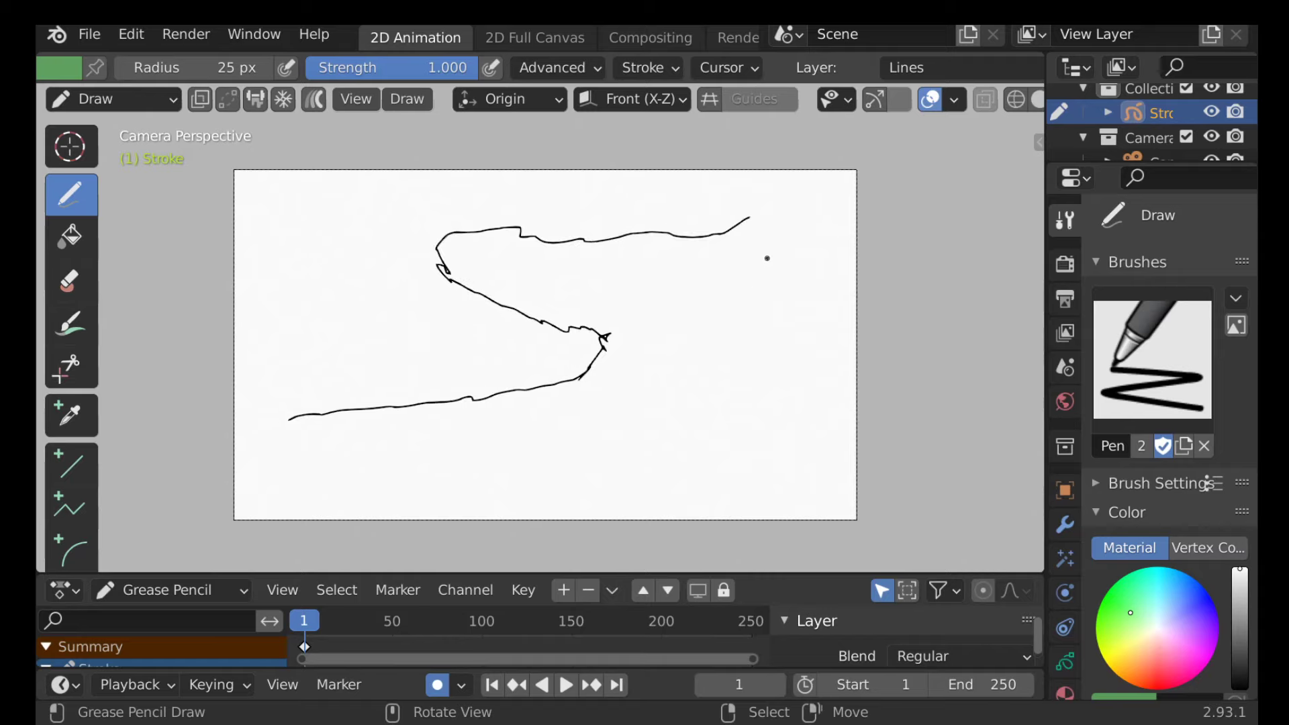
click(645, 67)
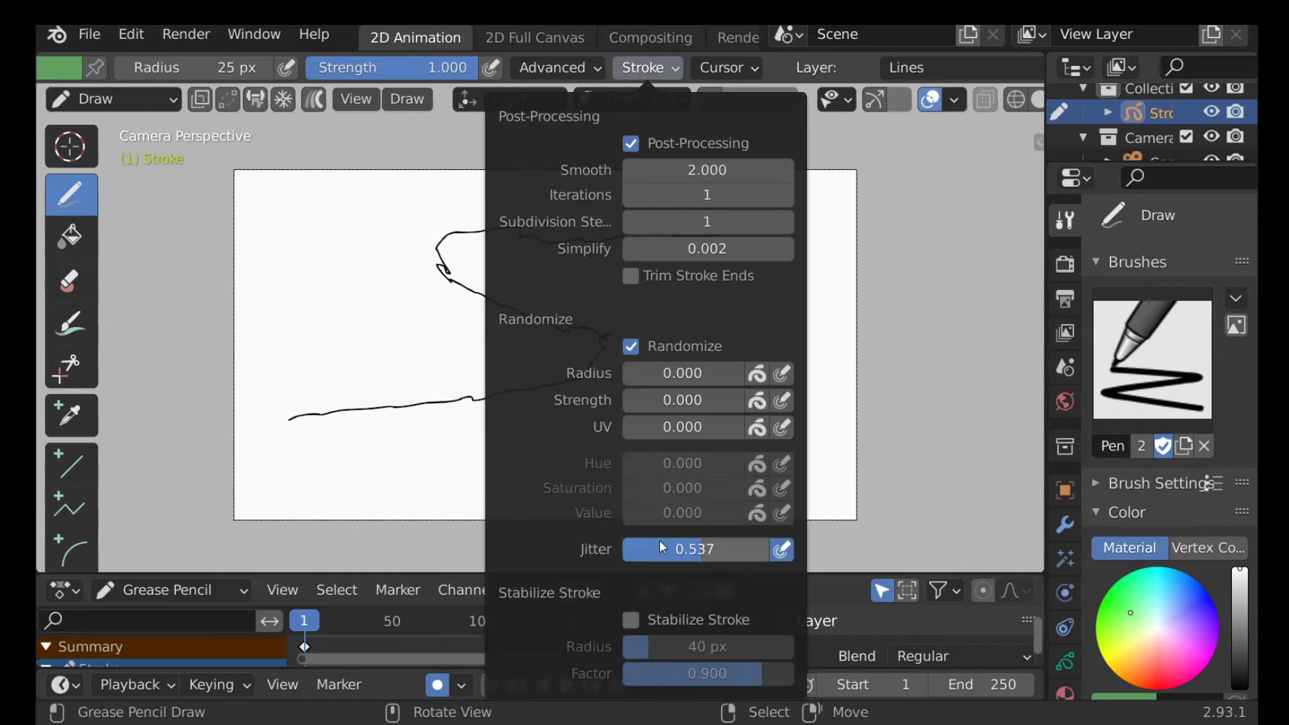
drag(705, 549, 628, 549)
key(ctrl+z)
scroll(779, 89, up, 5)
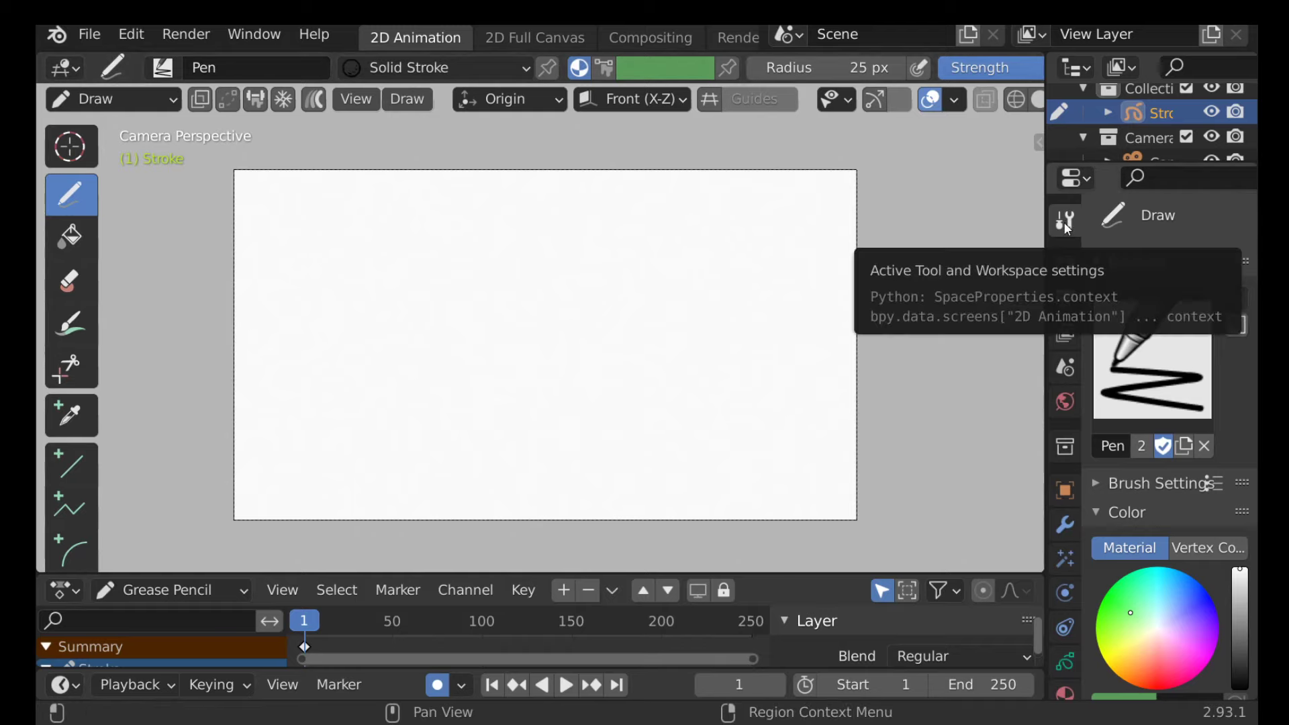
- Try the Airbrush brush with two test strokes, then undo them
scroll(1121, 255, down, 5)
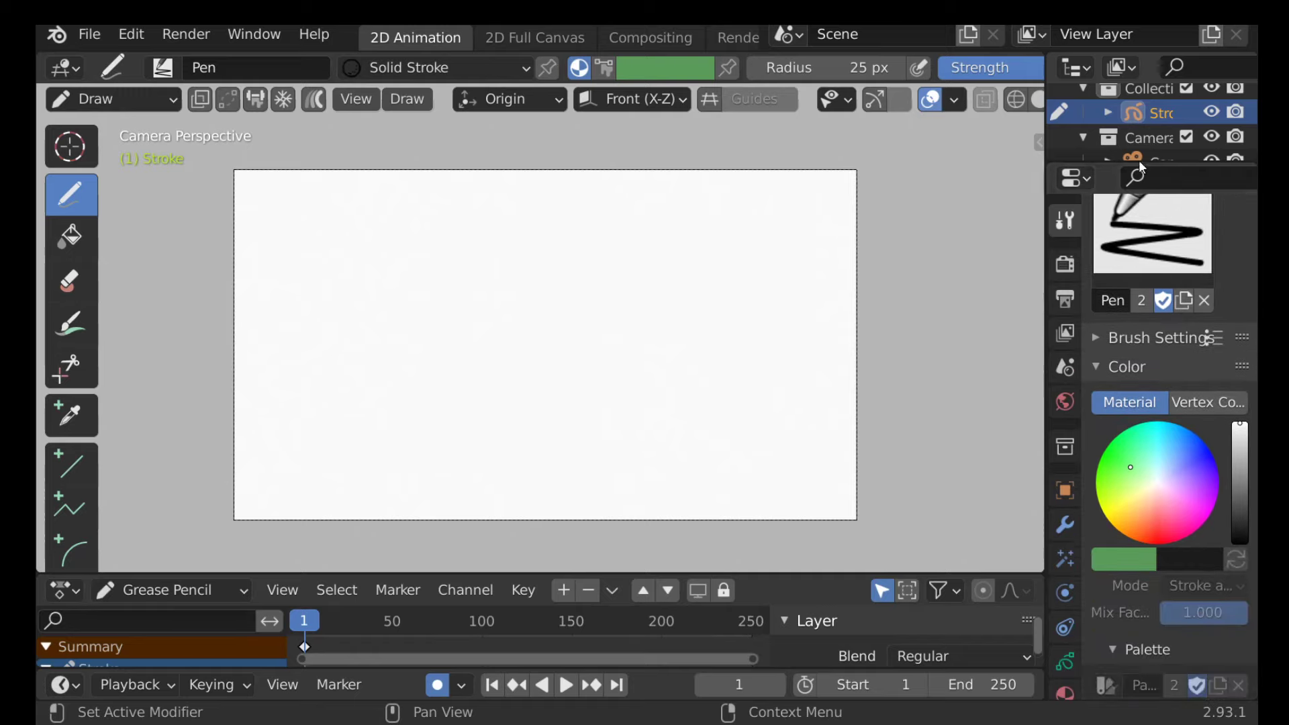
click(1151, 231)
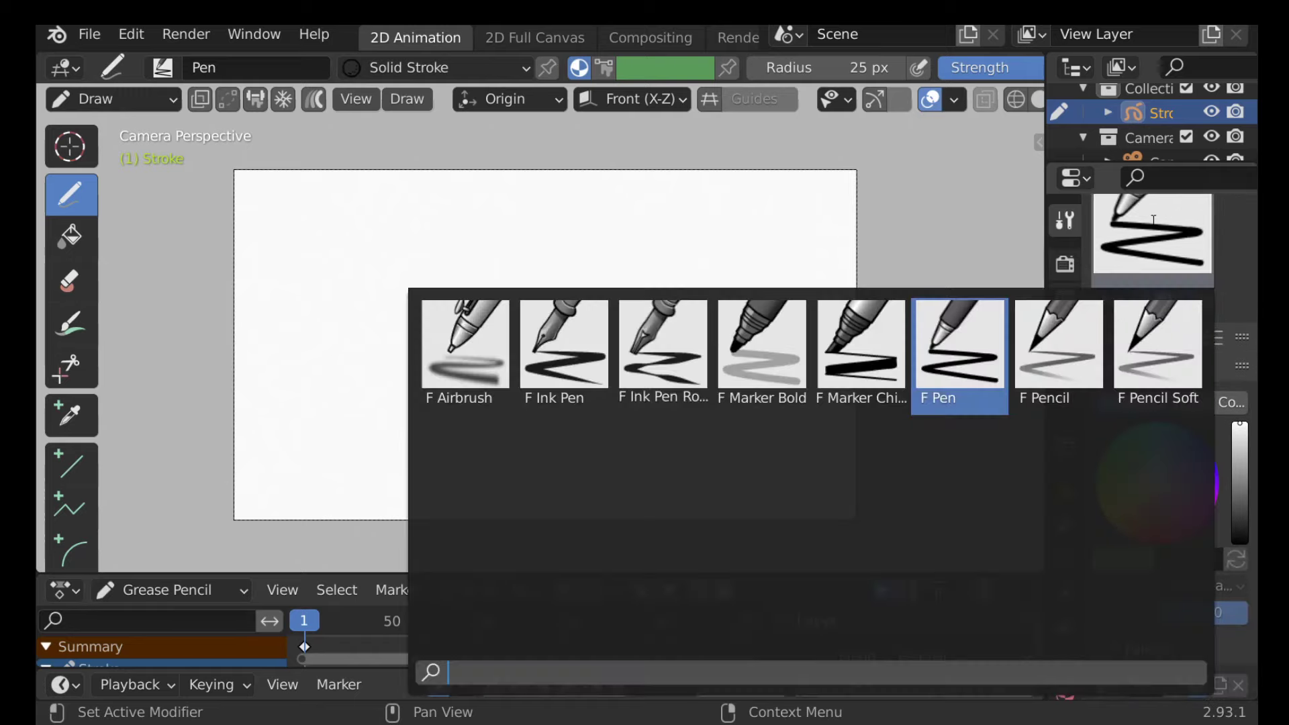
click(475, 355)
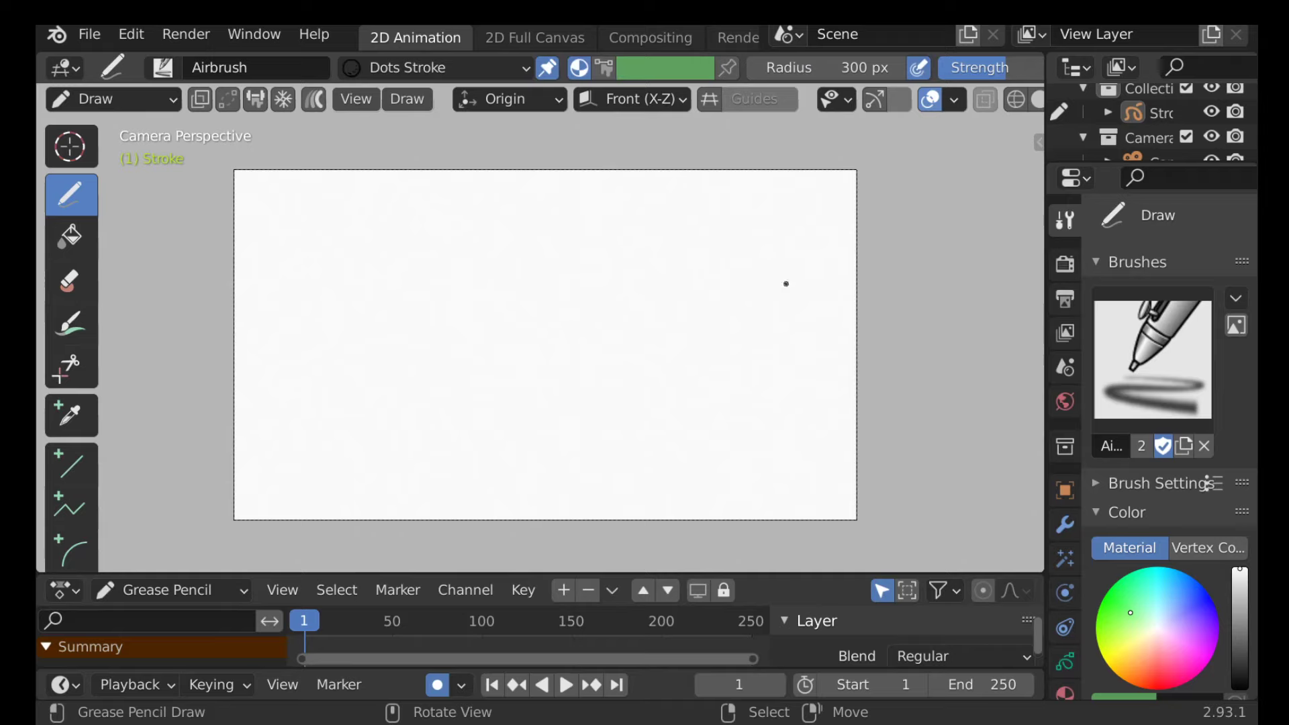
scroll(705, 67, right, 6)
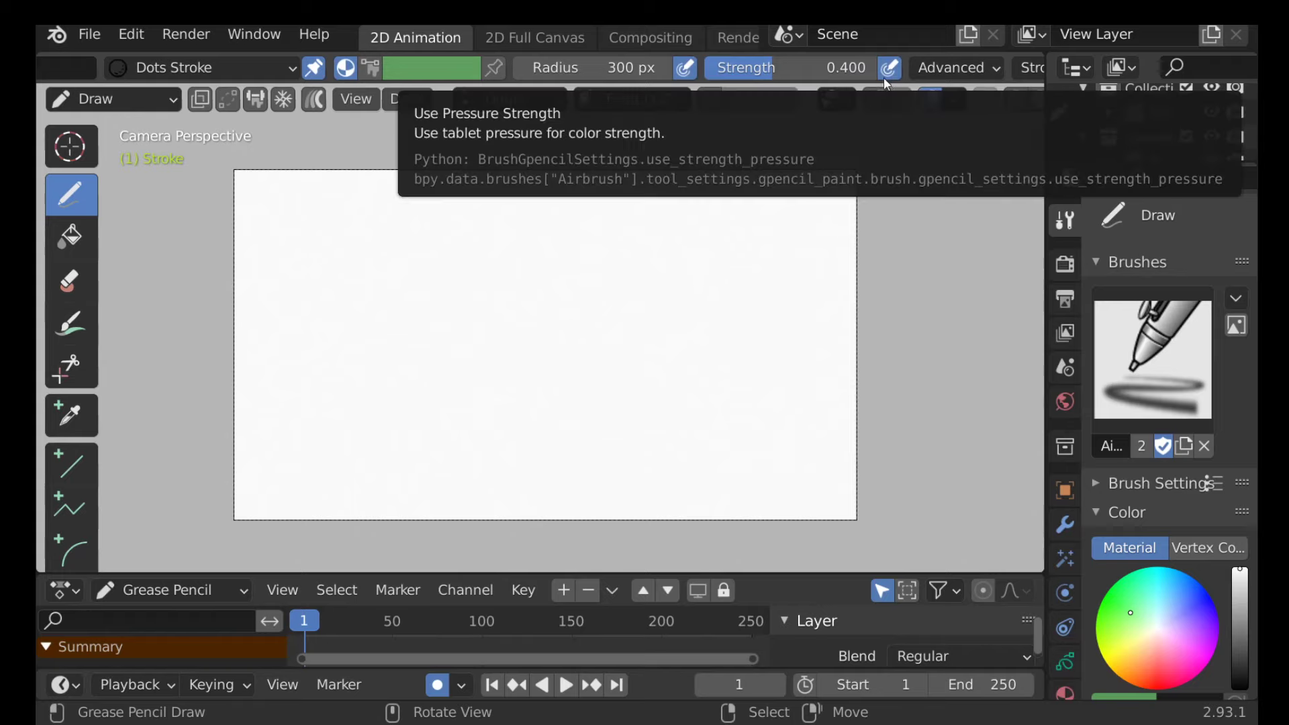
drag(350, 275, 589, 327)
mouse_move(335, 362)
mouse_down()
mouse_move(642, 356)
mouse_move(692, 301)
mouse_up()
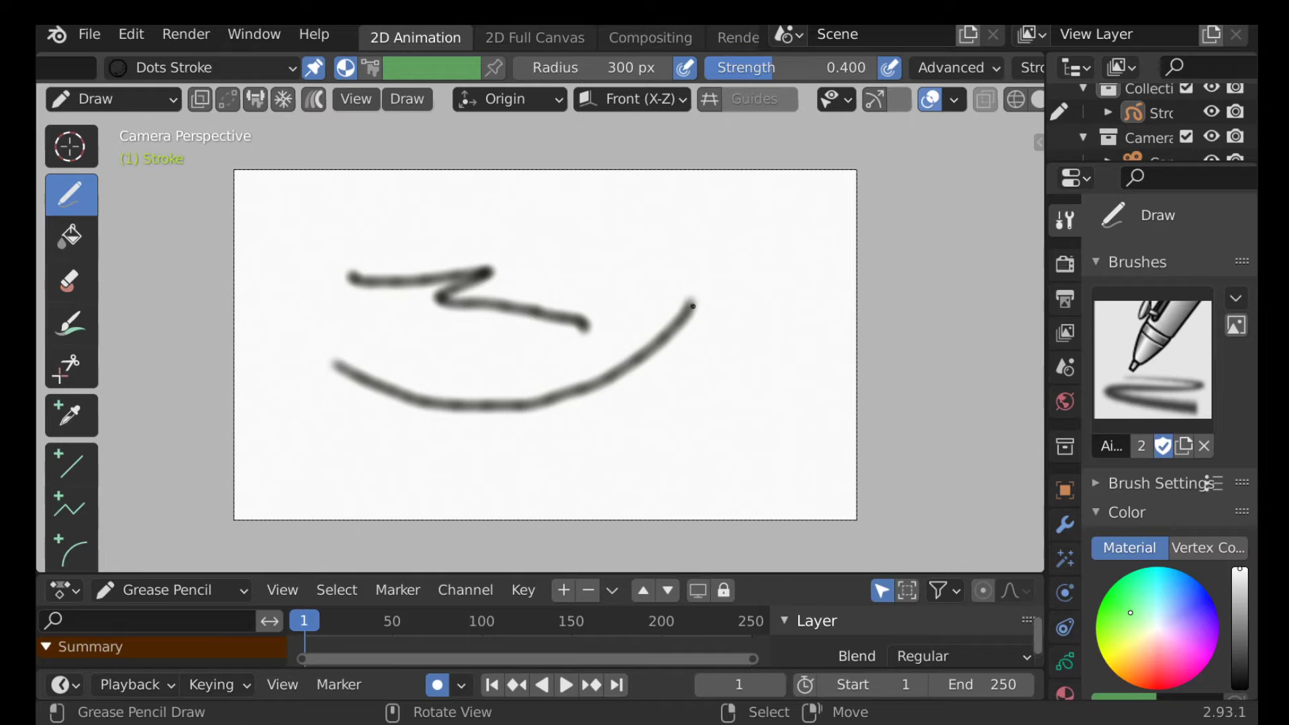
key(ctrl+z)
key(ctrl+z)
key(ctrl+z)
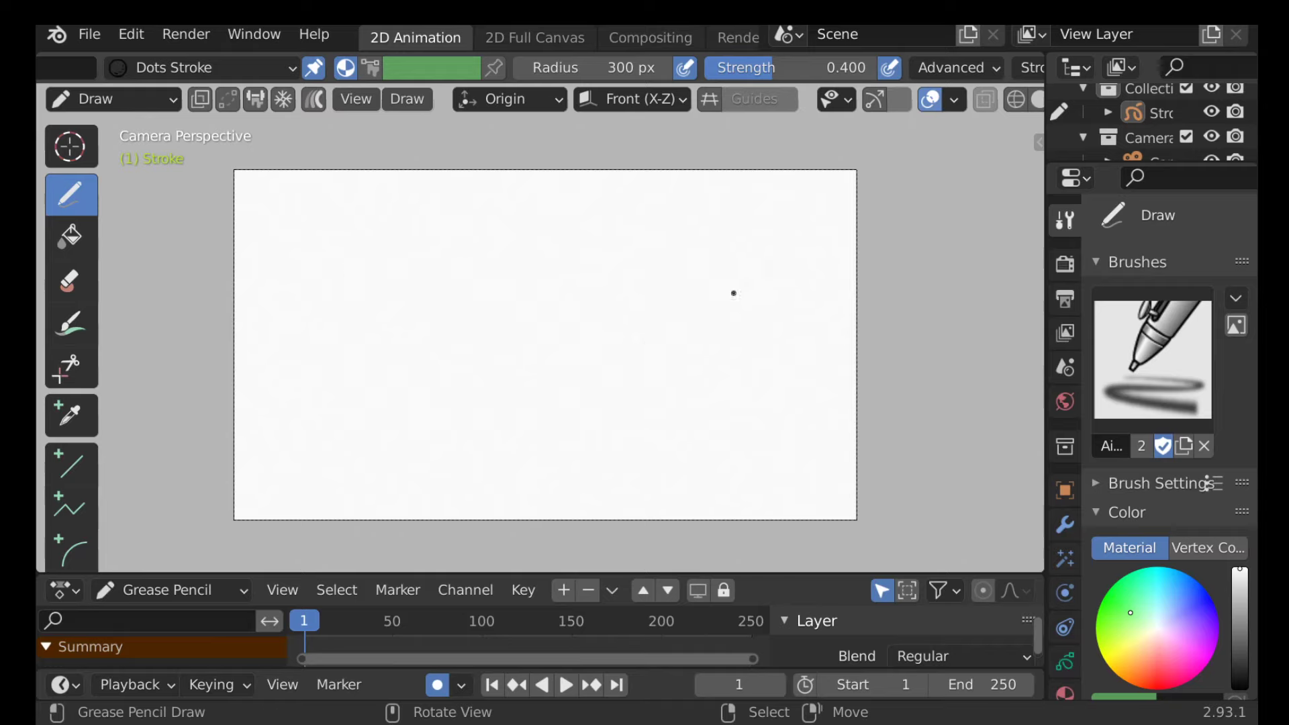
- Sketch a soft airbrush eye: lower and upper lines, outer shape and pupil loop
mouse_move(427, 329)
mouse_down()
mouse_move(426, 343)
mouse_move(545, 348)
mouse_move(661, 322)
mouse_up()
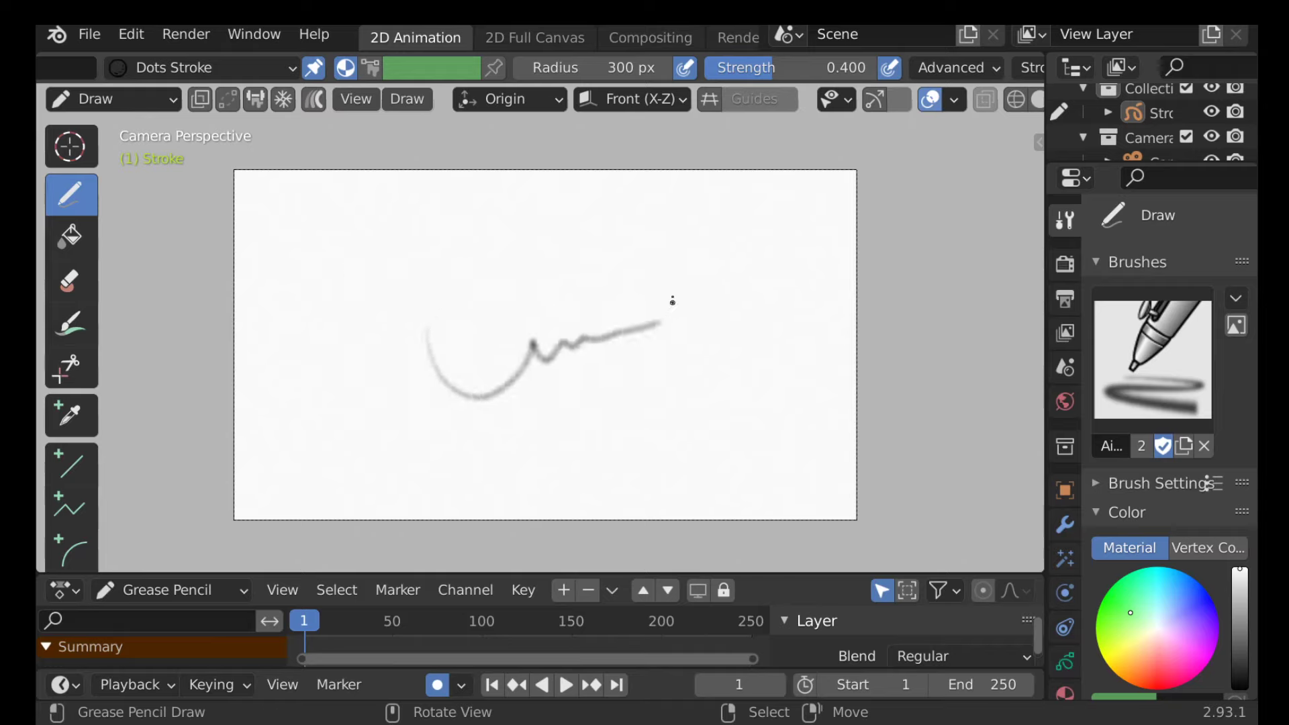
mouse_move(497, 295)
mouse_down()
mouse_move(628, 258)
mouse_move(761, 266)
mouse_up()
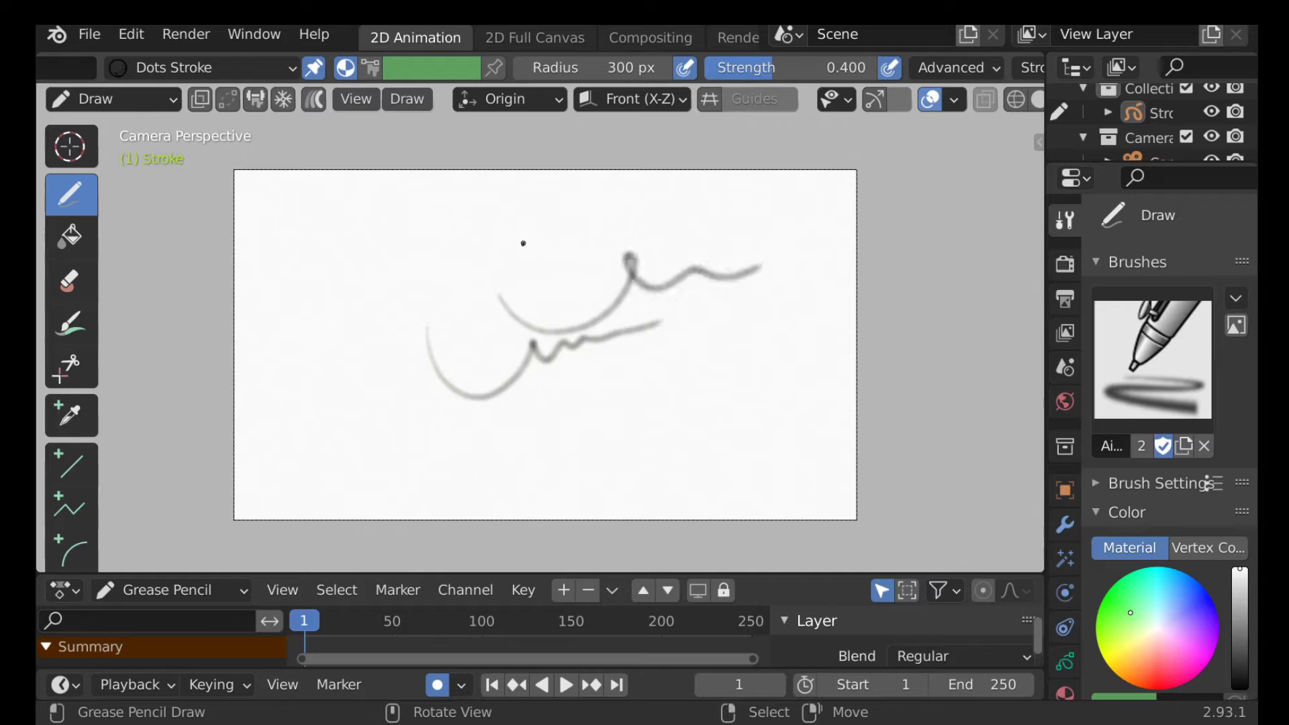
mouse_move(474, 255)
mouse_down()
mouse_move(658, 209)
mouse_move(769, 295)
mouse_move(566, 406)
mouse_move(483, 352)
mouse_up()
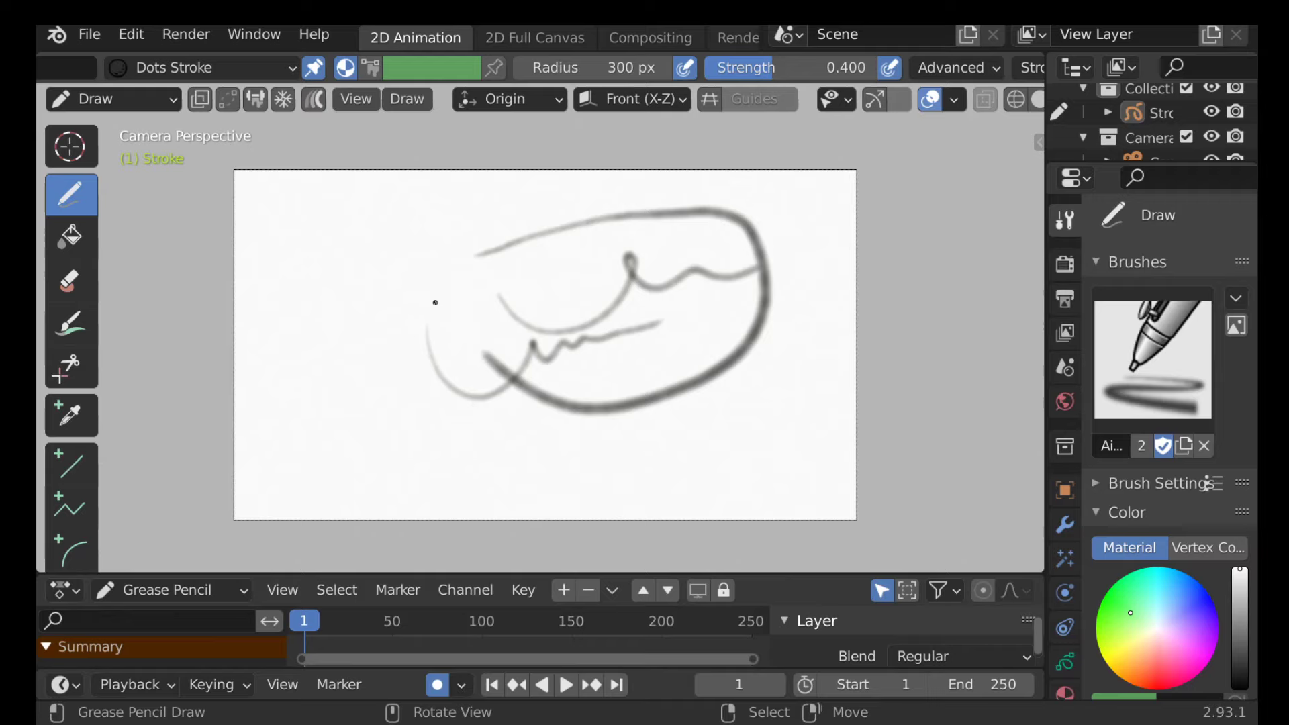
drag(442, 293, 632, 272)
drag(657, 224, 629, 276)
mouse_move(452, 289)
mouse_down()
mouse_move(581, 277)
mouse_move(547, 267)
mouse_move(564, 257)
mouse_move(516, 193)
mouse_up()
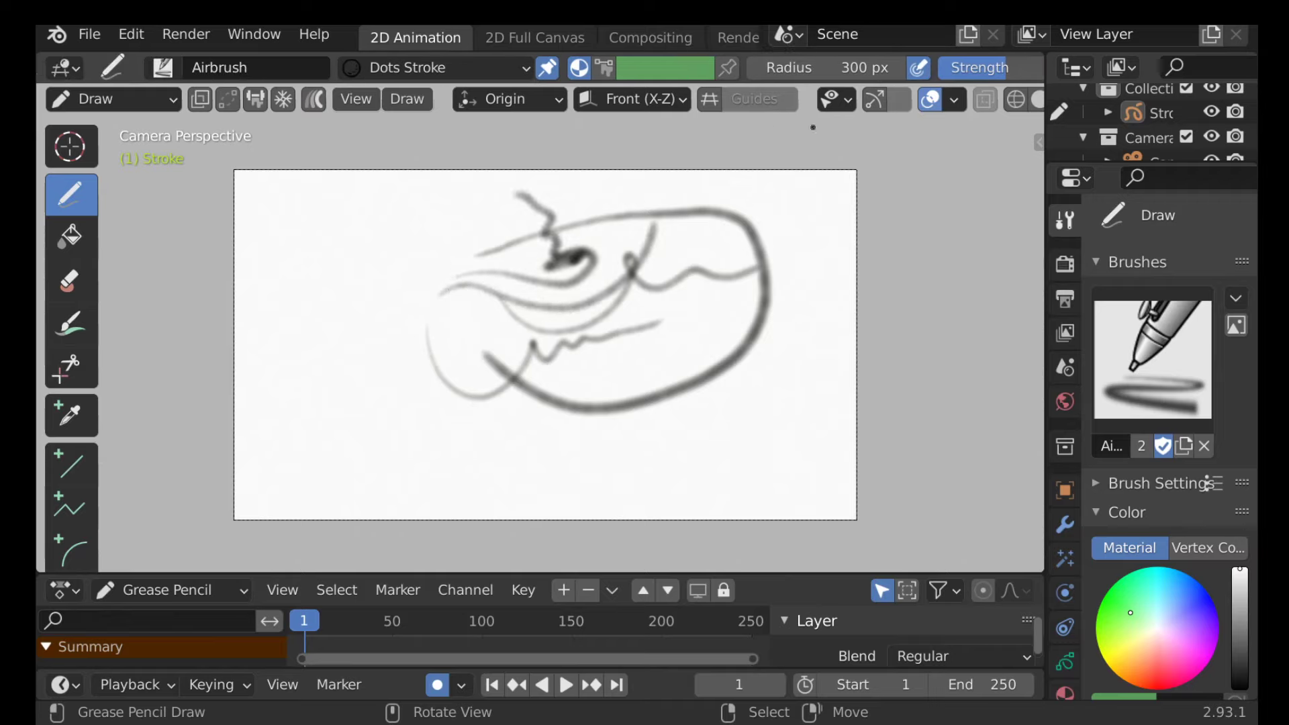
- Ink two Pen squiggle strokes over the sketch, then switch to Edit Mode
click(163, 67)
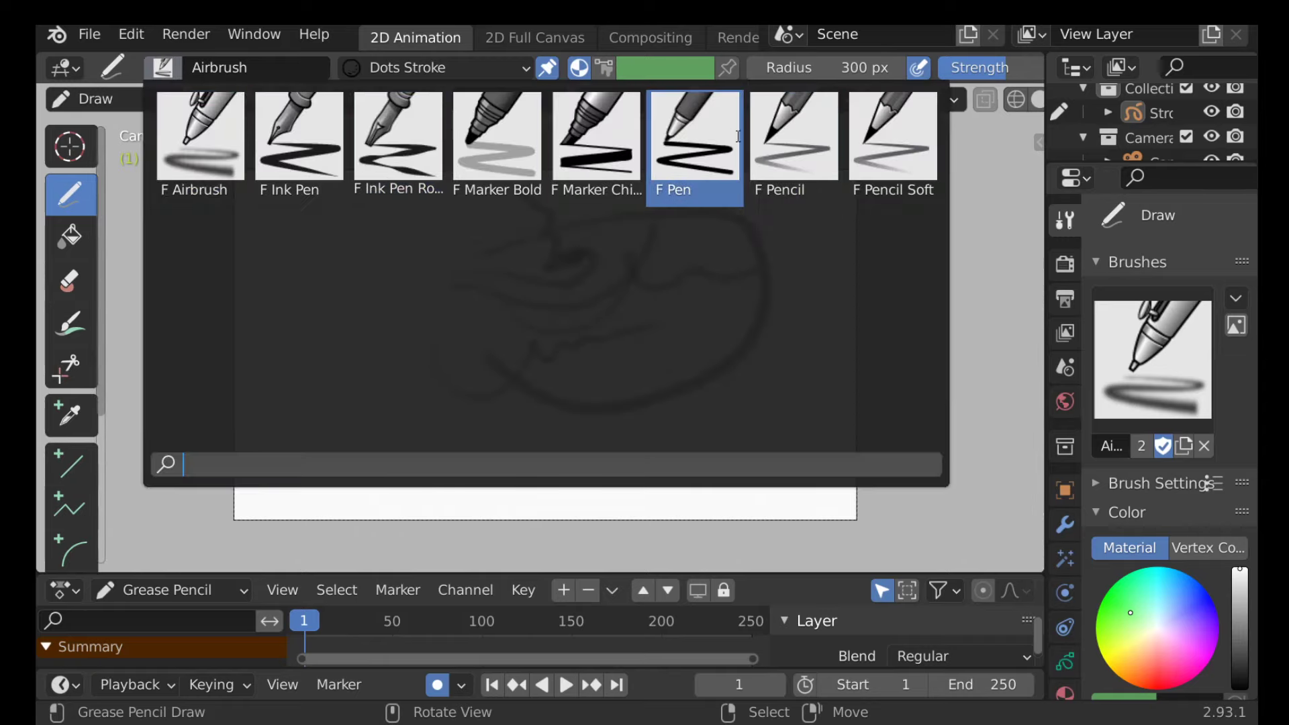
click(693, 137)
drag(419, 255, 489, 330)
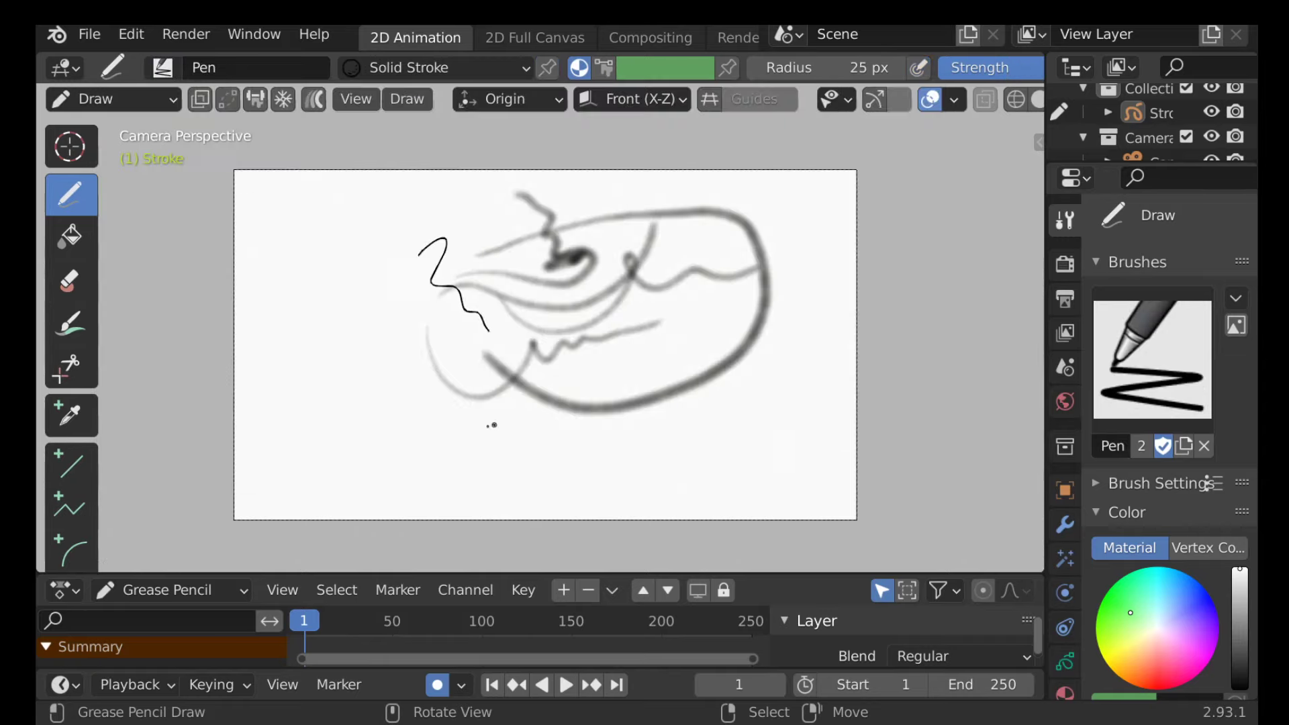
mouse_move(346, 310)
mouse_down()
mouse_move(359, 351)
mouse_move(435, 395)
mouse_move(408, 339)
mouse_move(417, 348)
mouse_up()
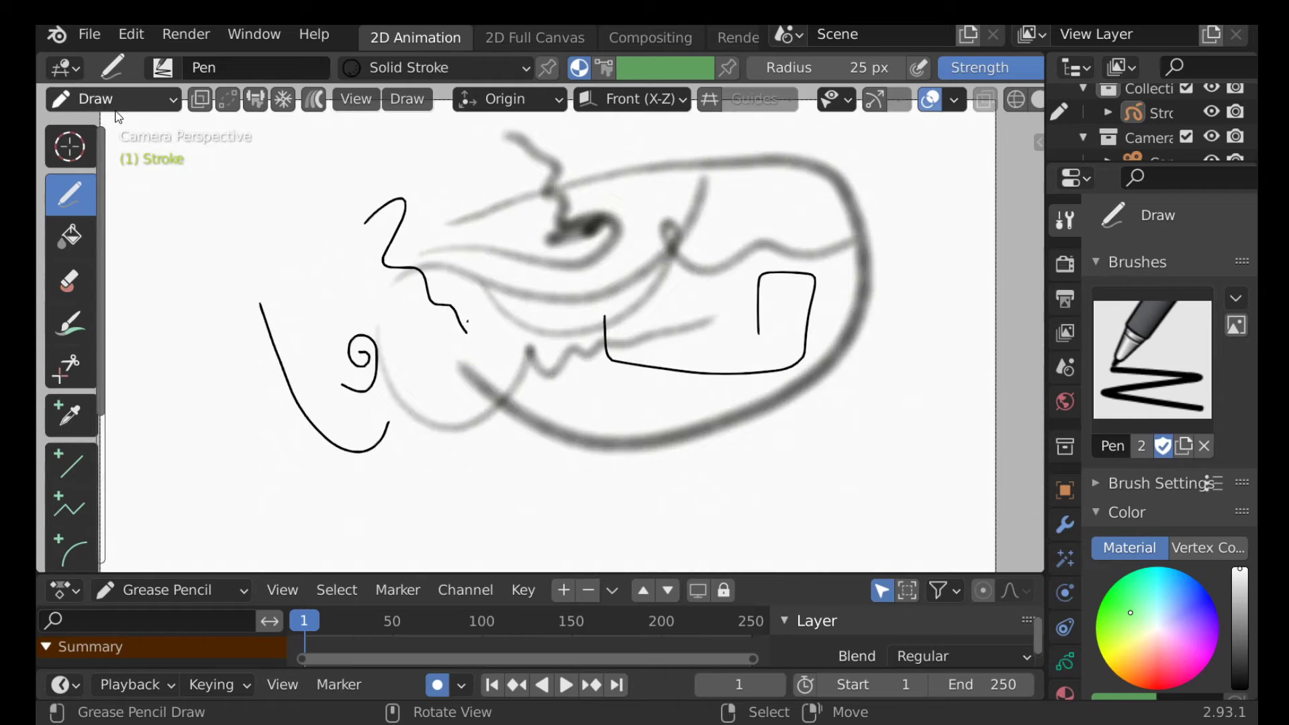
click(117, 101)
click(121, 153)
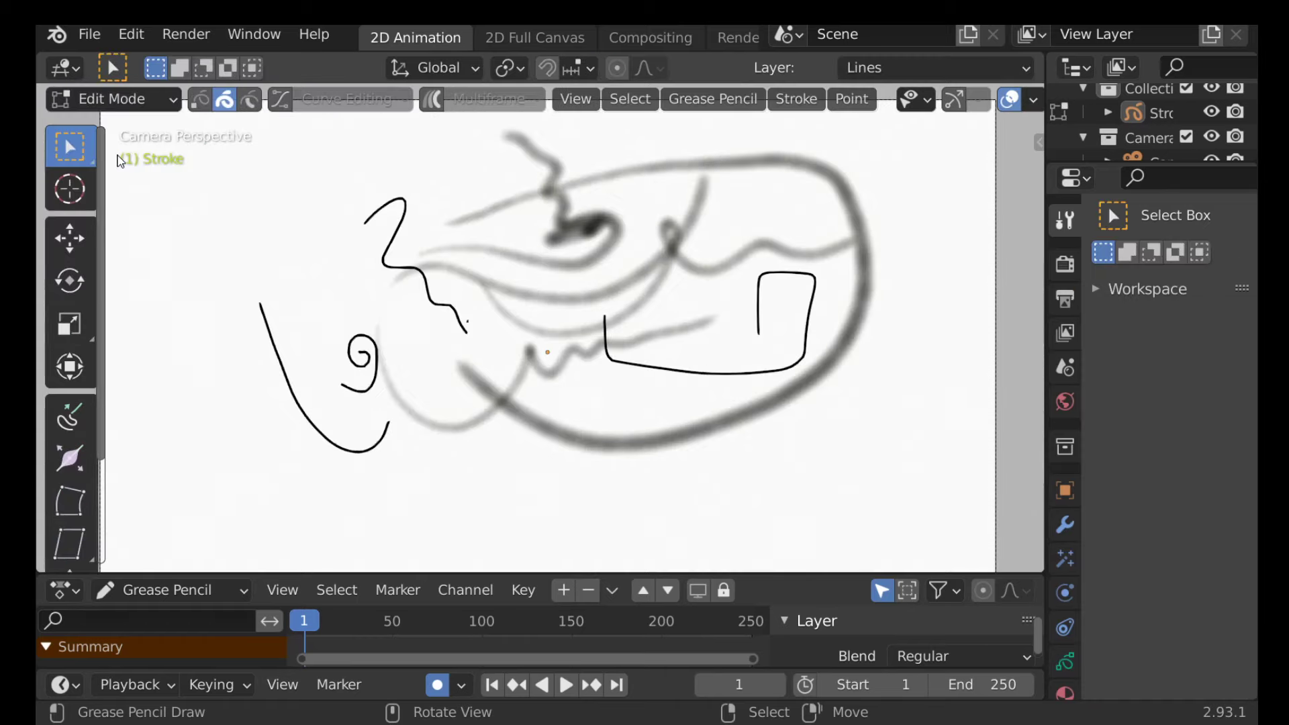
- Nudge the Z-shaped stroke, then scale, rotate and delete the small spiral stroke
click(407, 212)
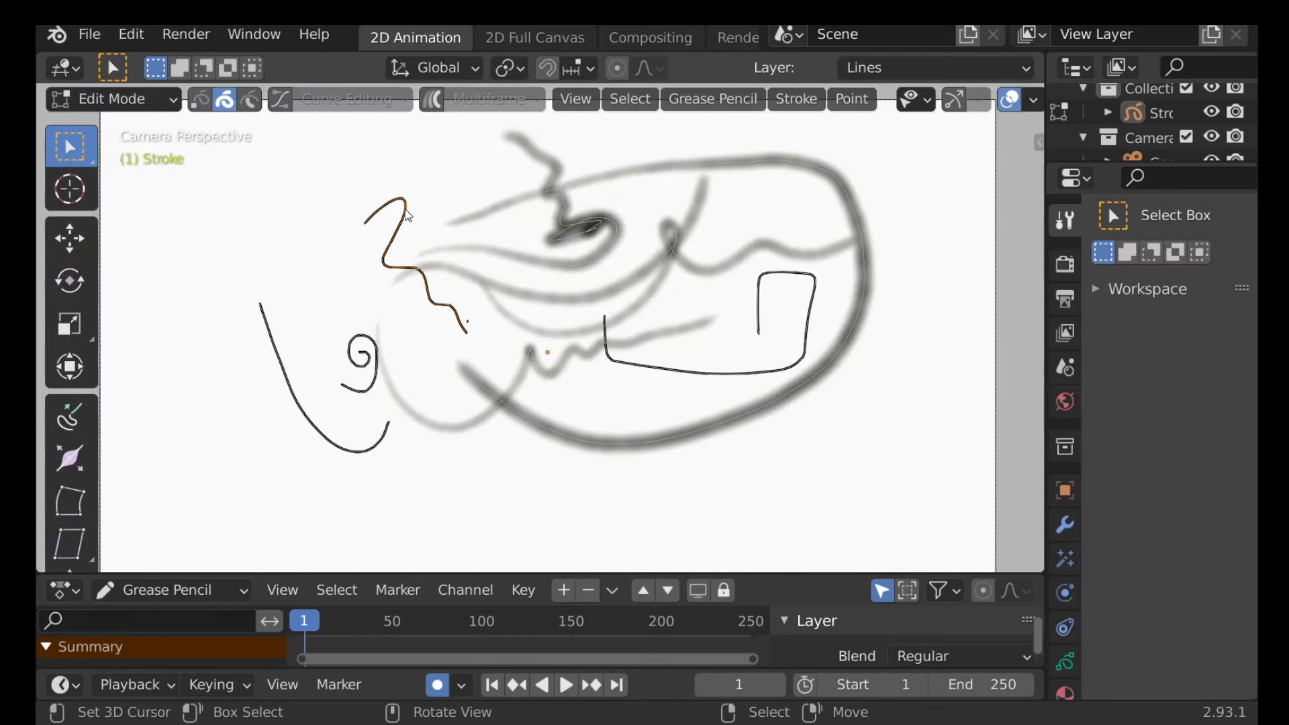
key(g)
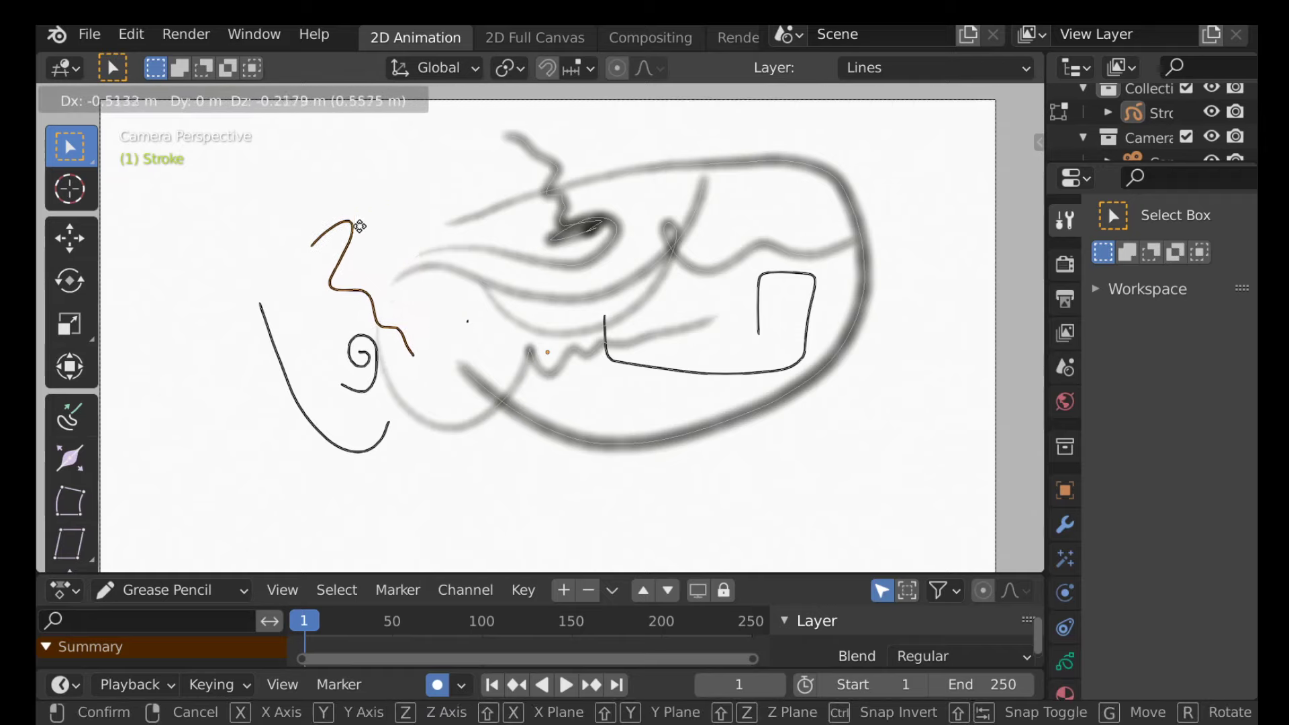
click(363, 218)
drag(376, 356, 368, 323)
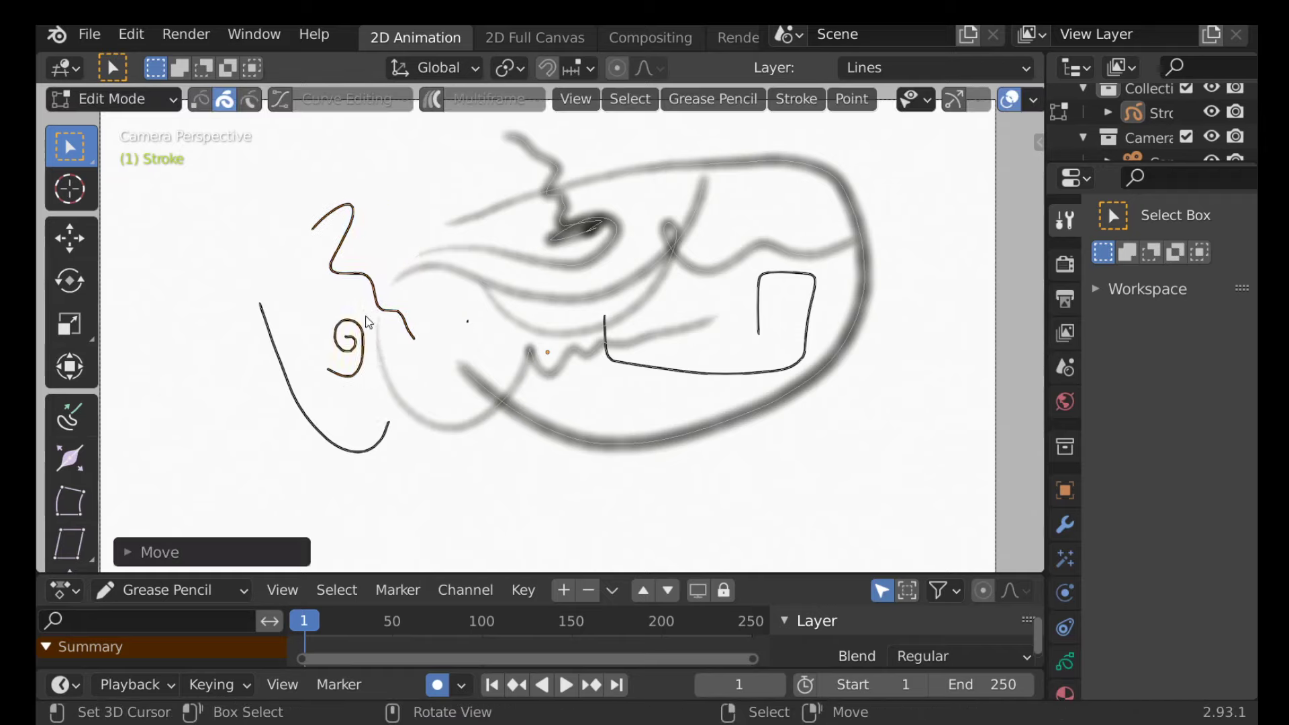
key(s)
click(602, 239)
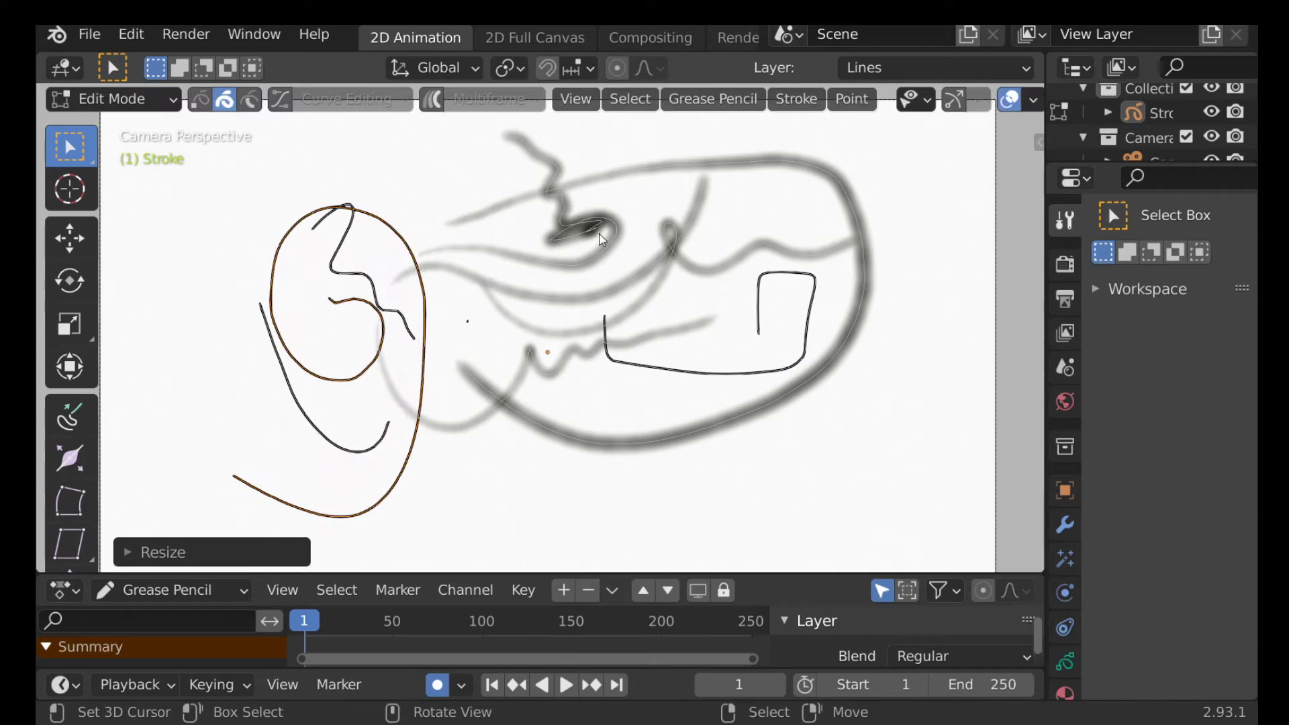
key(r)
click(516, 316)
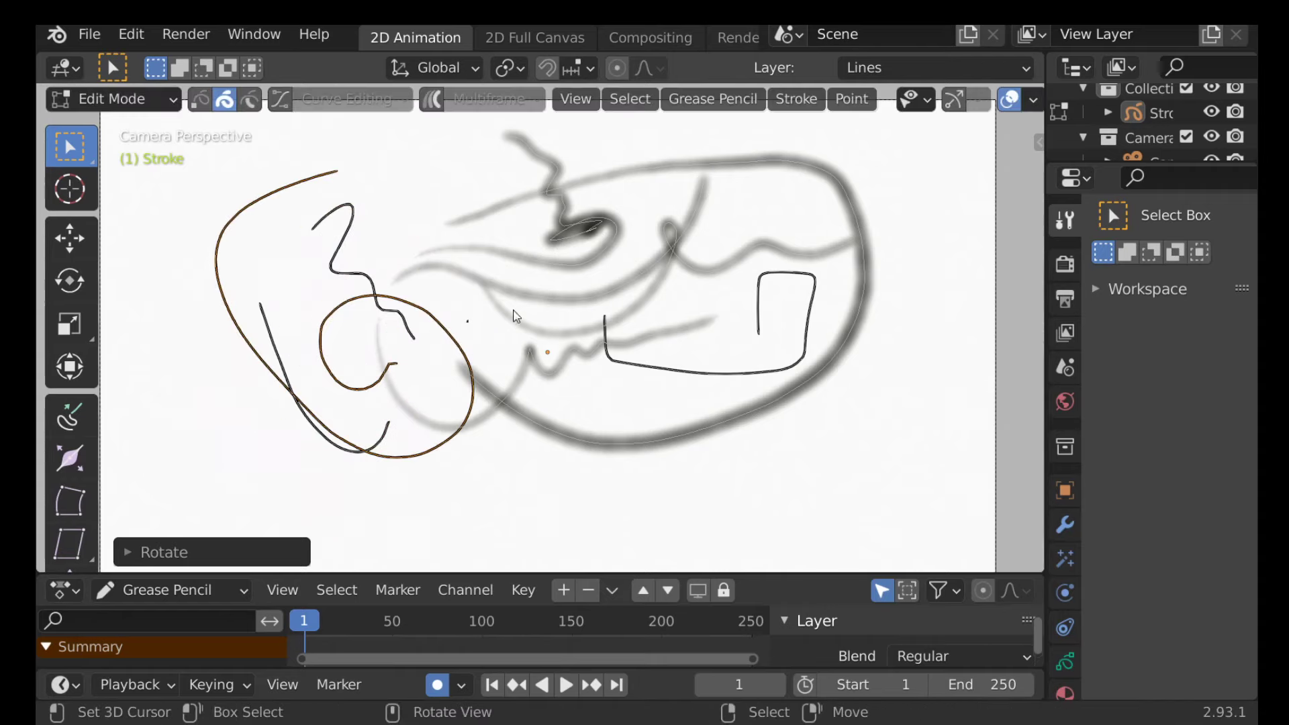
key(Delete)
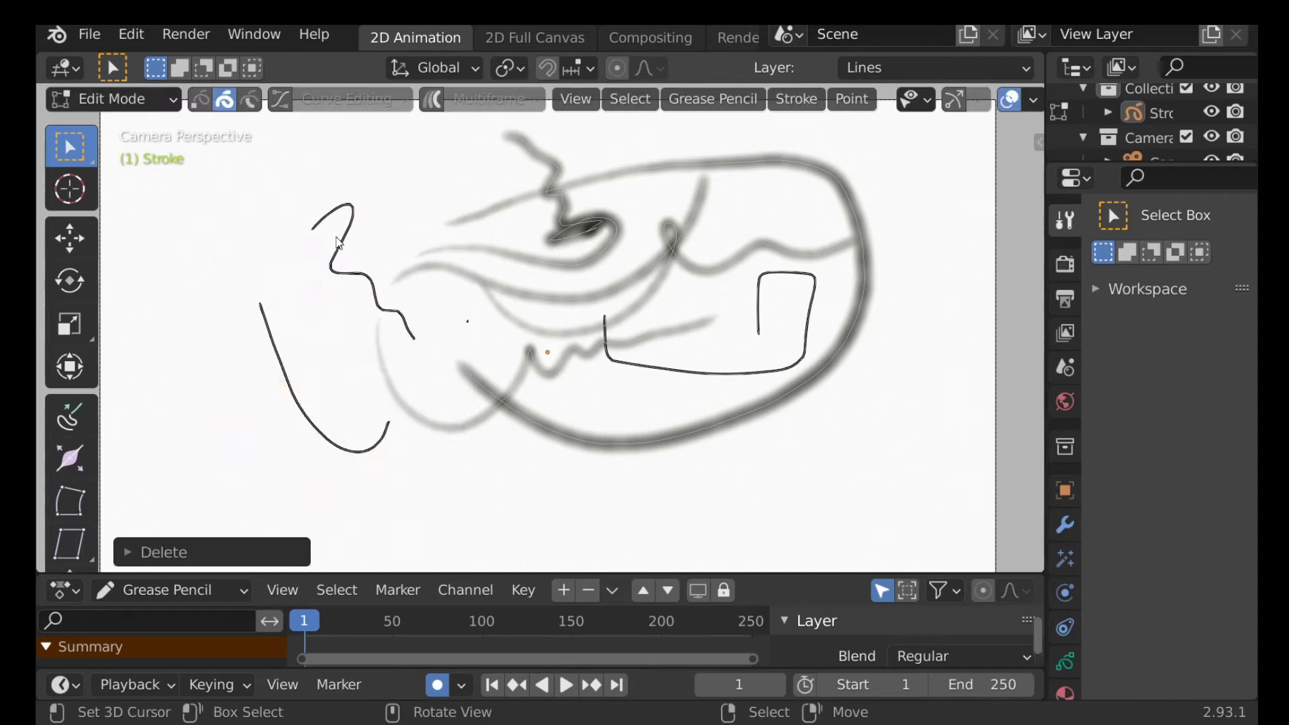
- In point select mode, test moving a Z-stroke point and undo the move
click(353, 240)
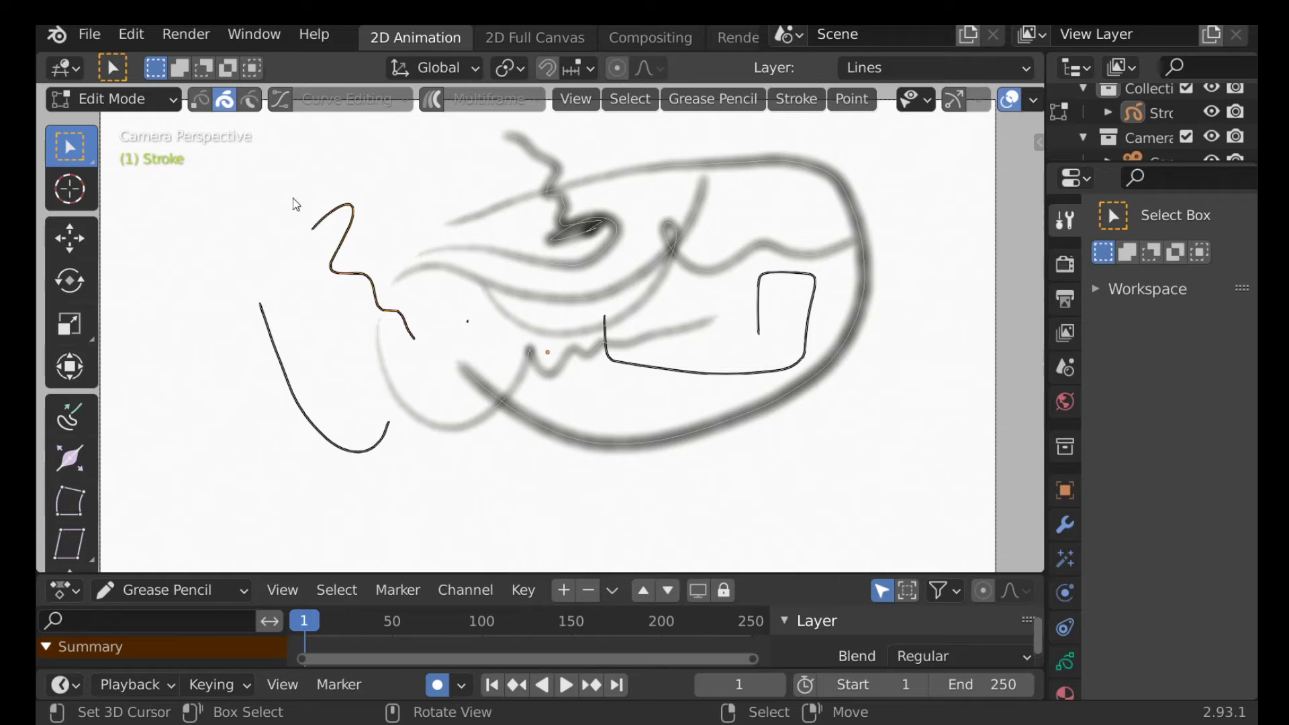
click(200, 101)
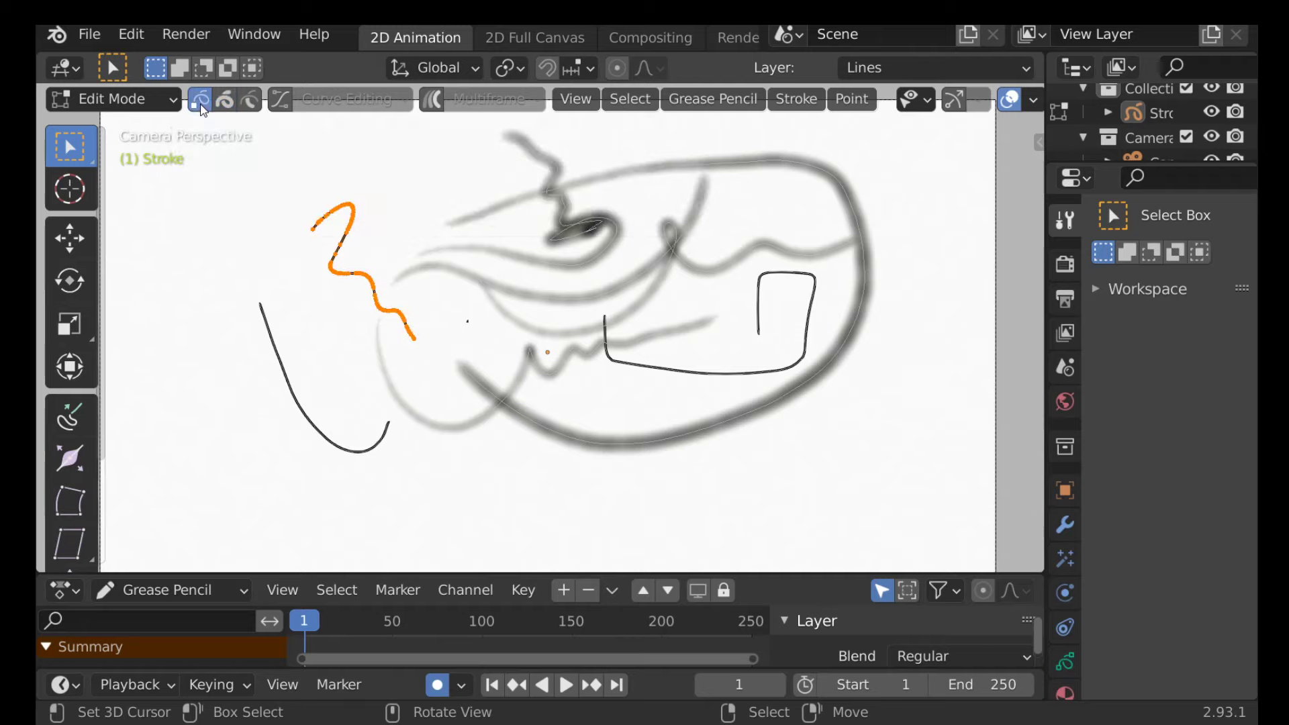
click(346, 254)
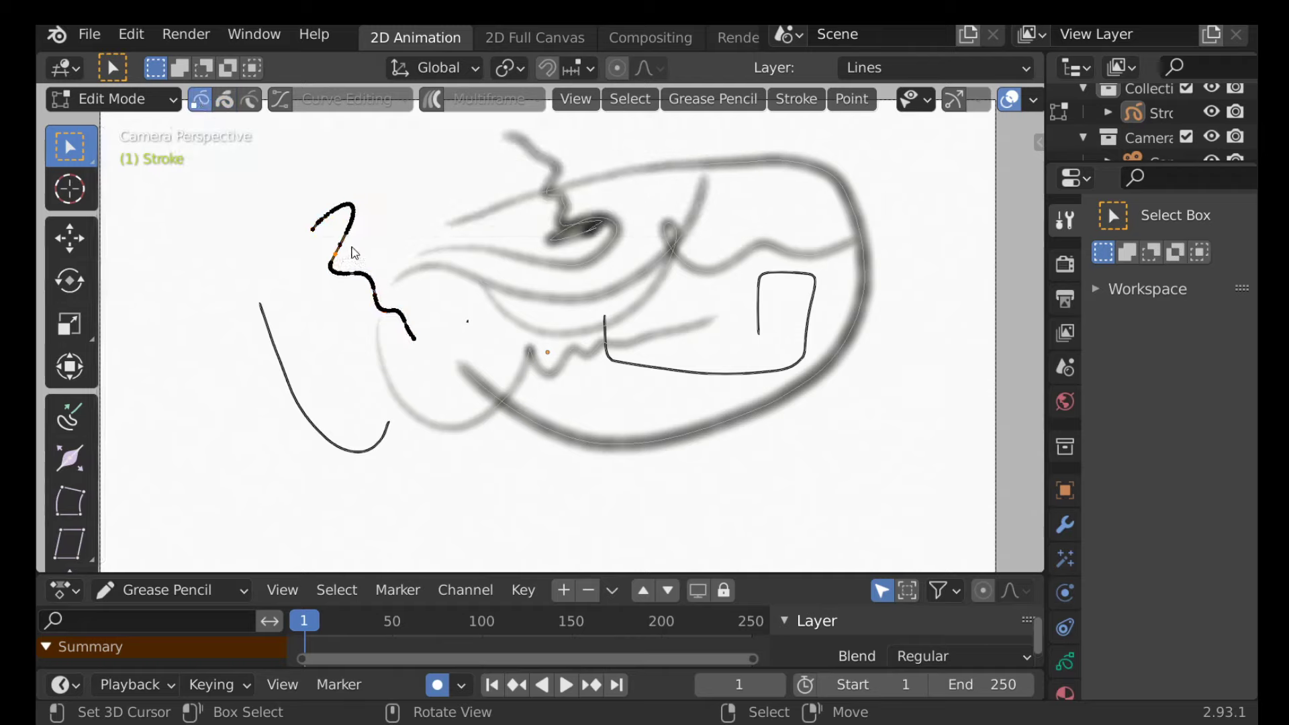
key(g)
click(366, 276)
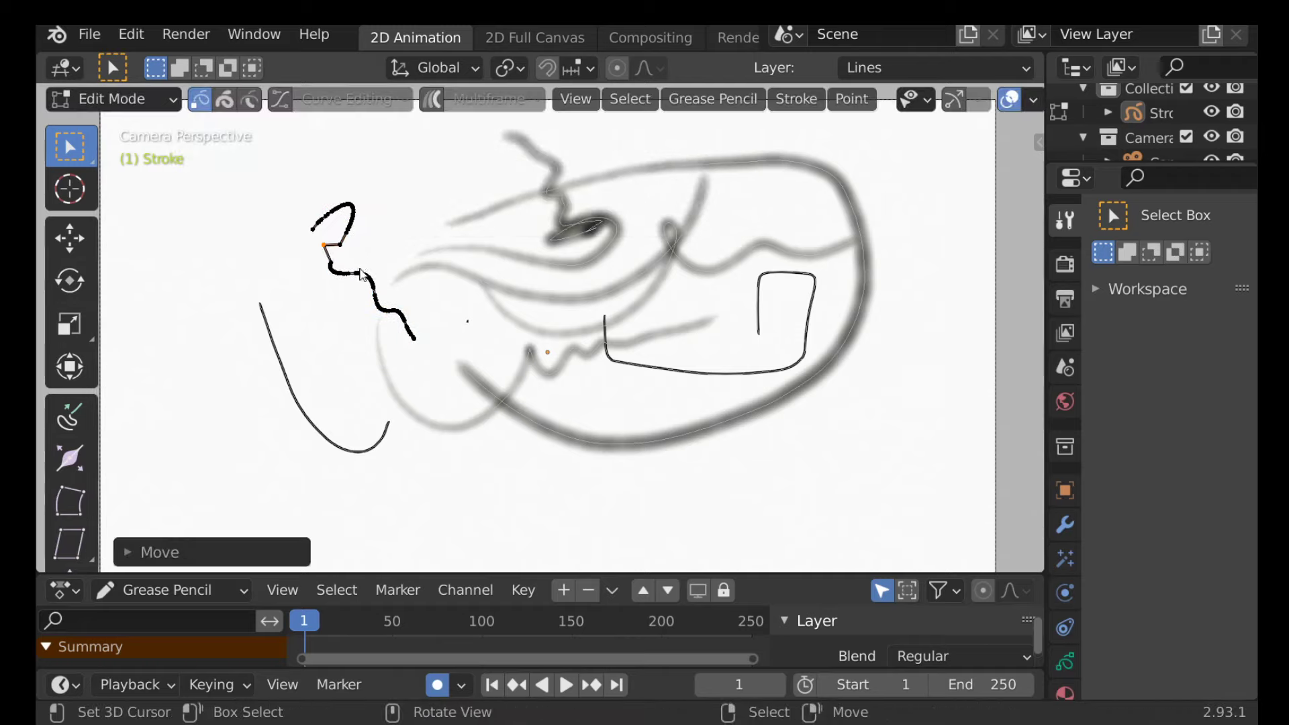
key(g)
key(Escape)
key(ctrl+z)
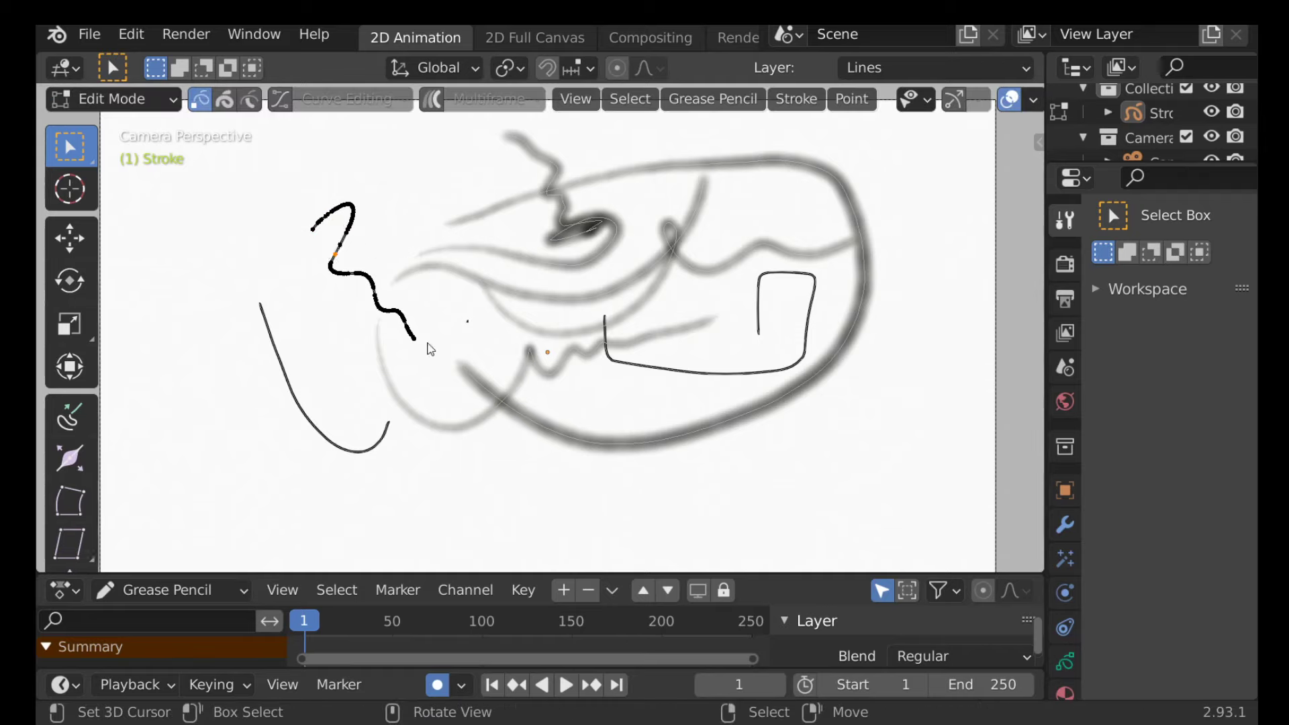
- Enable proportional editing with Connected Only and rotate the Z stroke's end into a spiral
key(o)
click(413, 339)
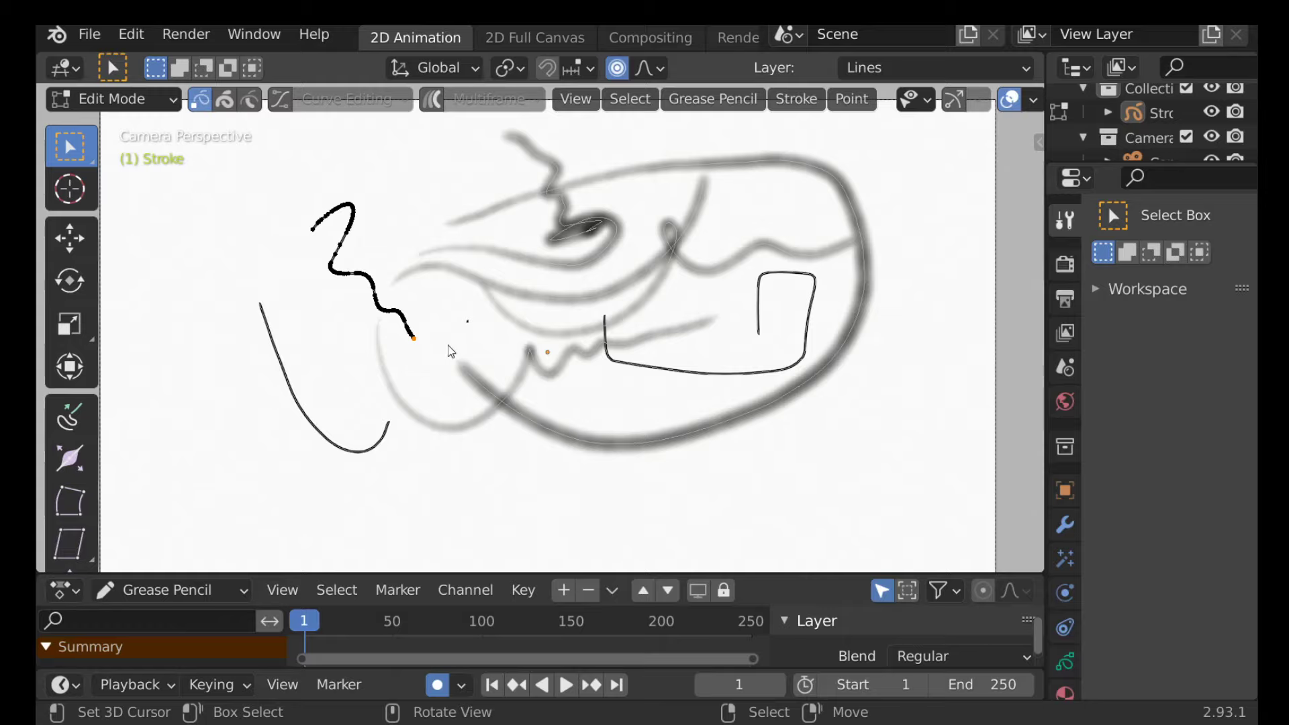
key(r)
scroll(451, 372, down, 6)
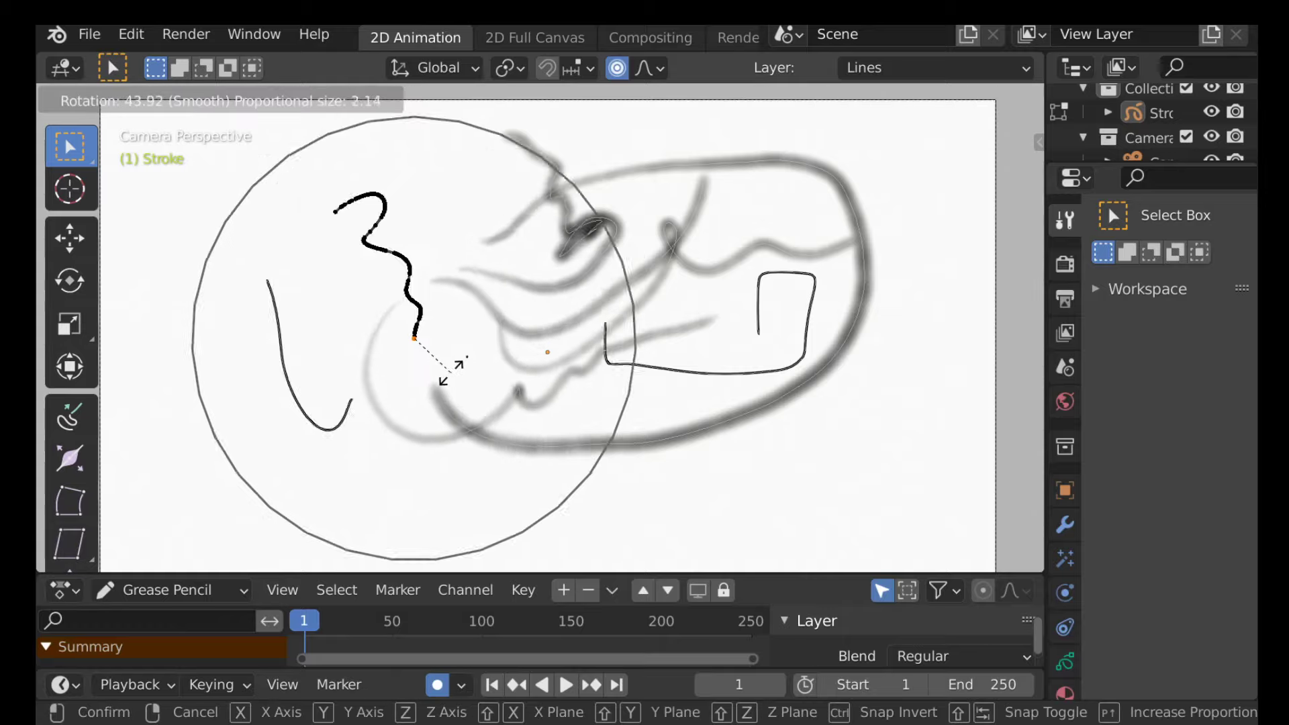
scroll(376, 366, down, 7)
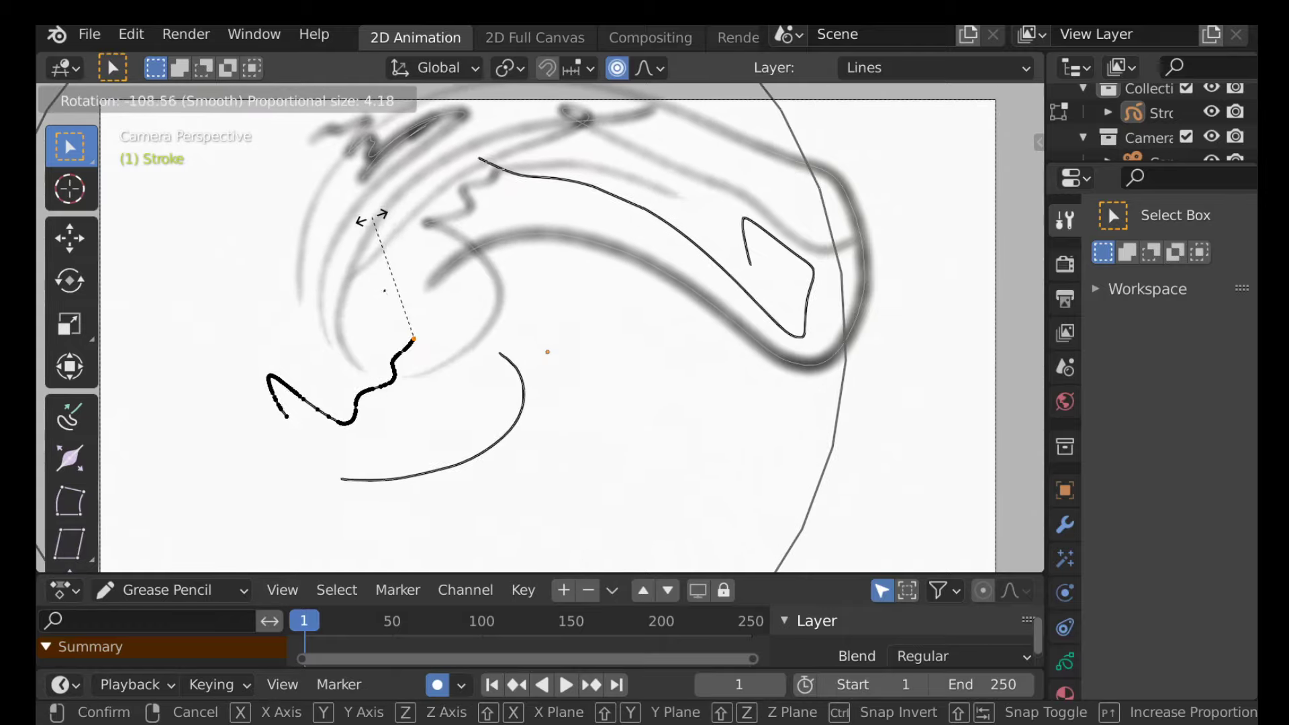
key(Escape)
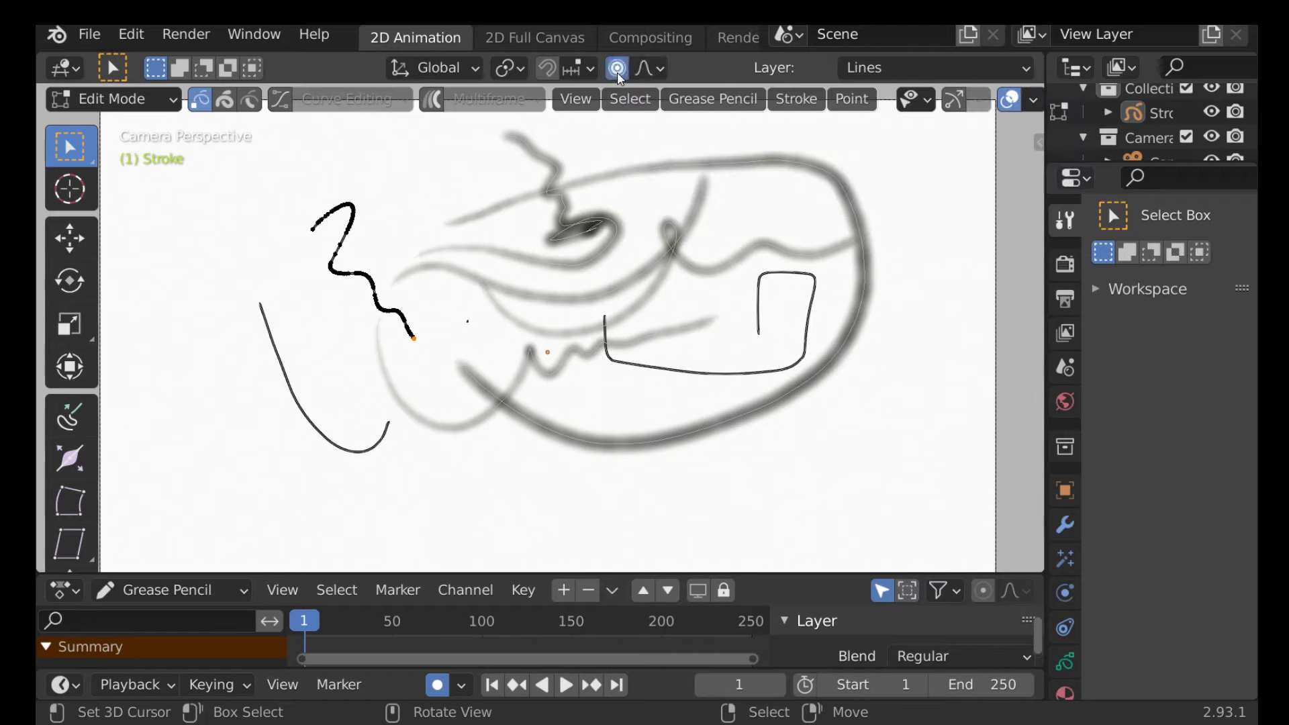
click(646, 68)
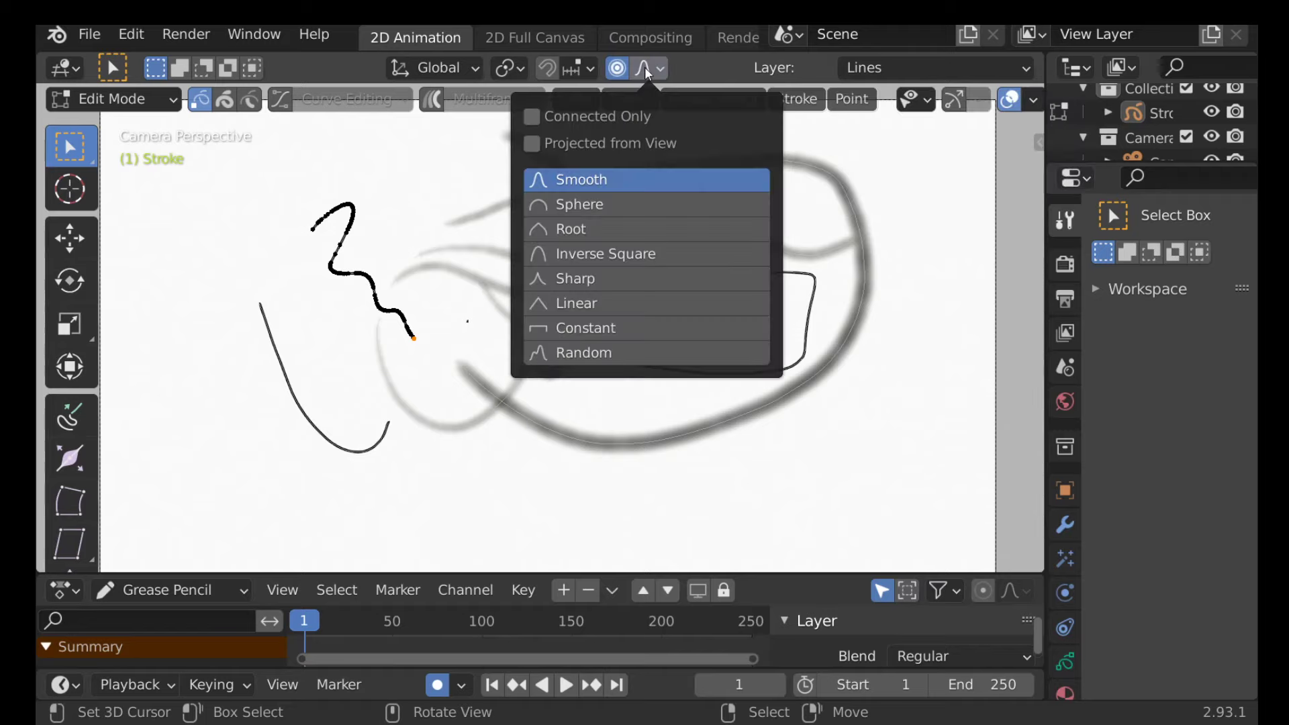
click(534, 115)
key(r)
scroll(571, 249, up, 4)
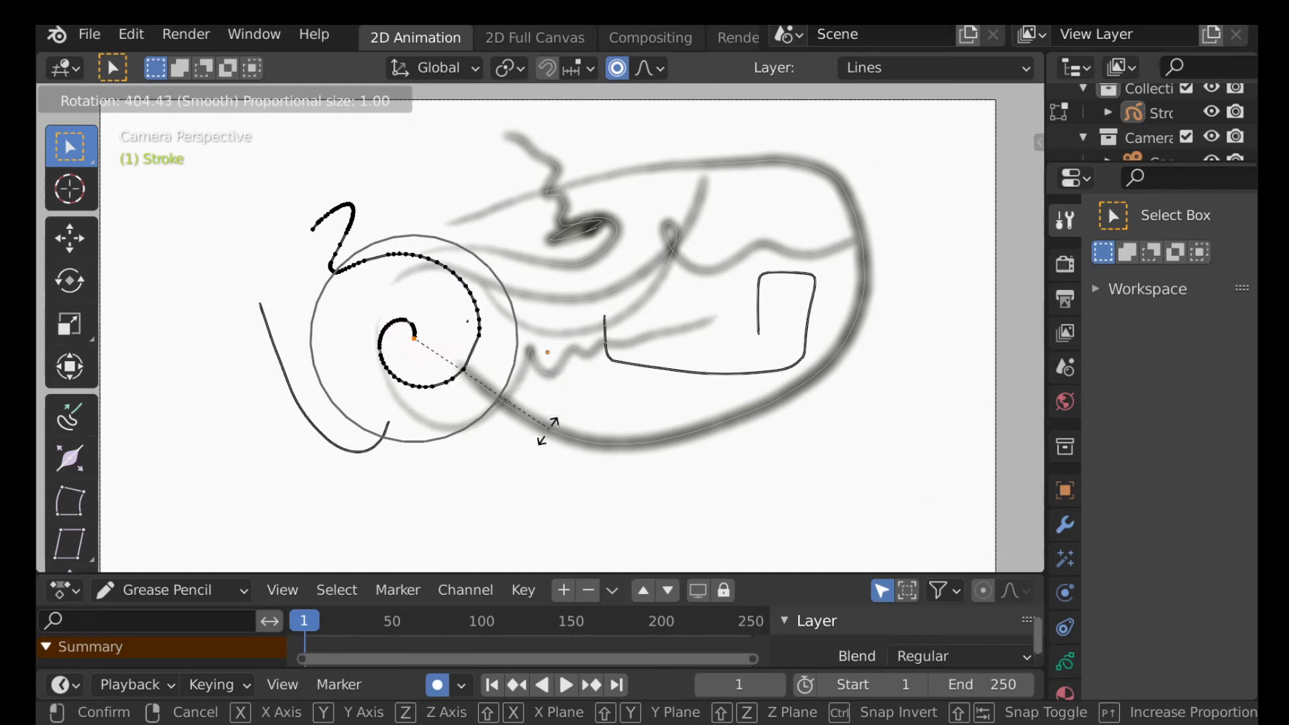
click(541, 430)
- In Sculpt Mode, test Thickness and Smooth, jag the top hook with Randomize, then return to Draw
key(Tab)
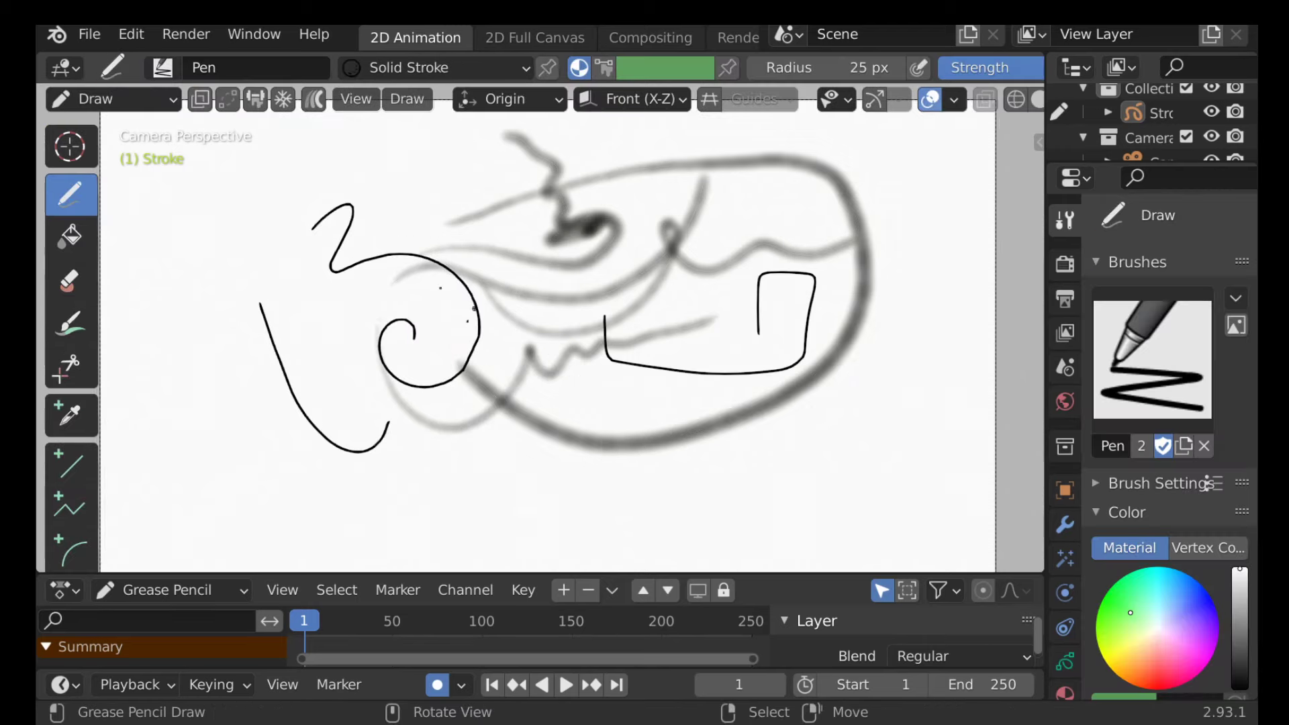
click(111, 99)
click(141, 181)
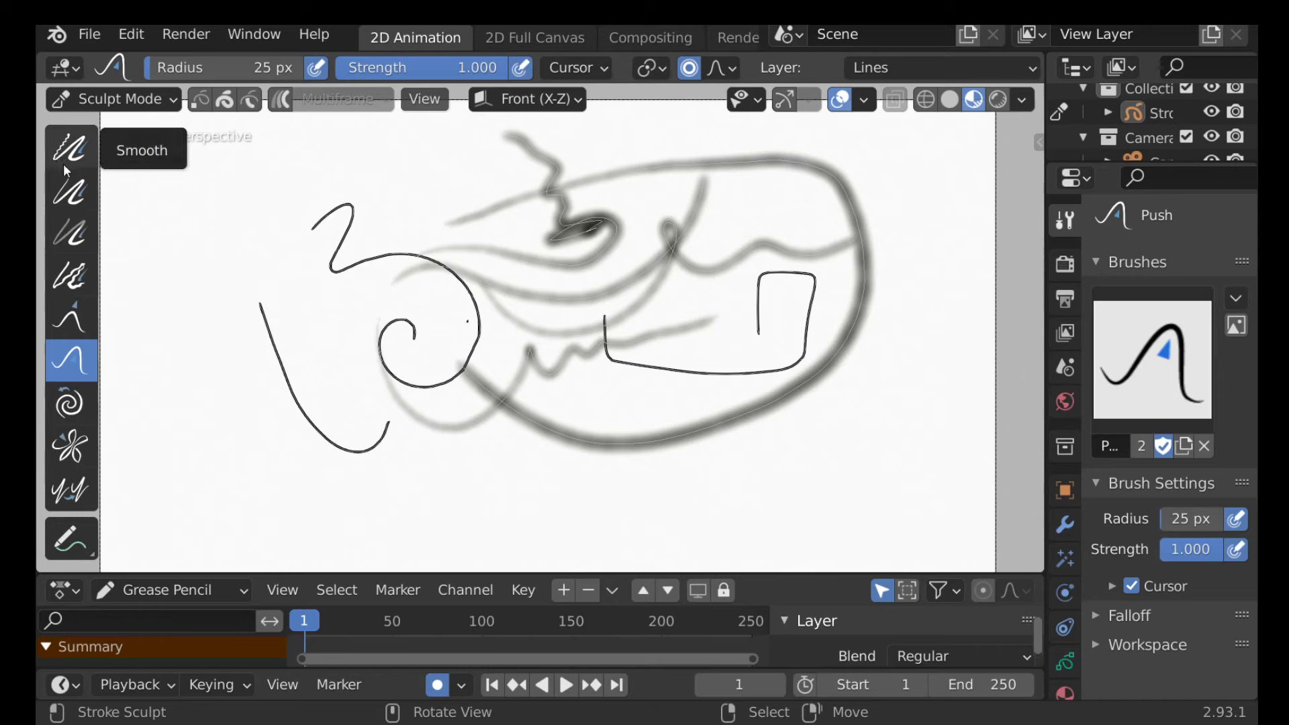
click(79, 200)
mouse_move(374, 279)
mouse_down()
mouse_move(369, 244)
mouse_move(500, 301)
mouse_up()
click(70, 146)
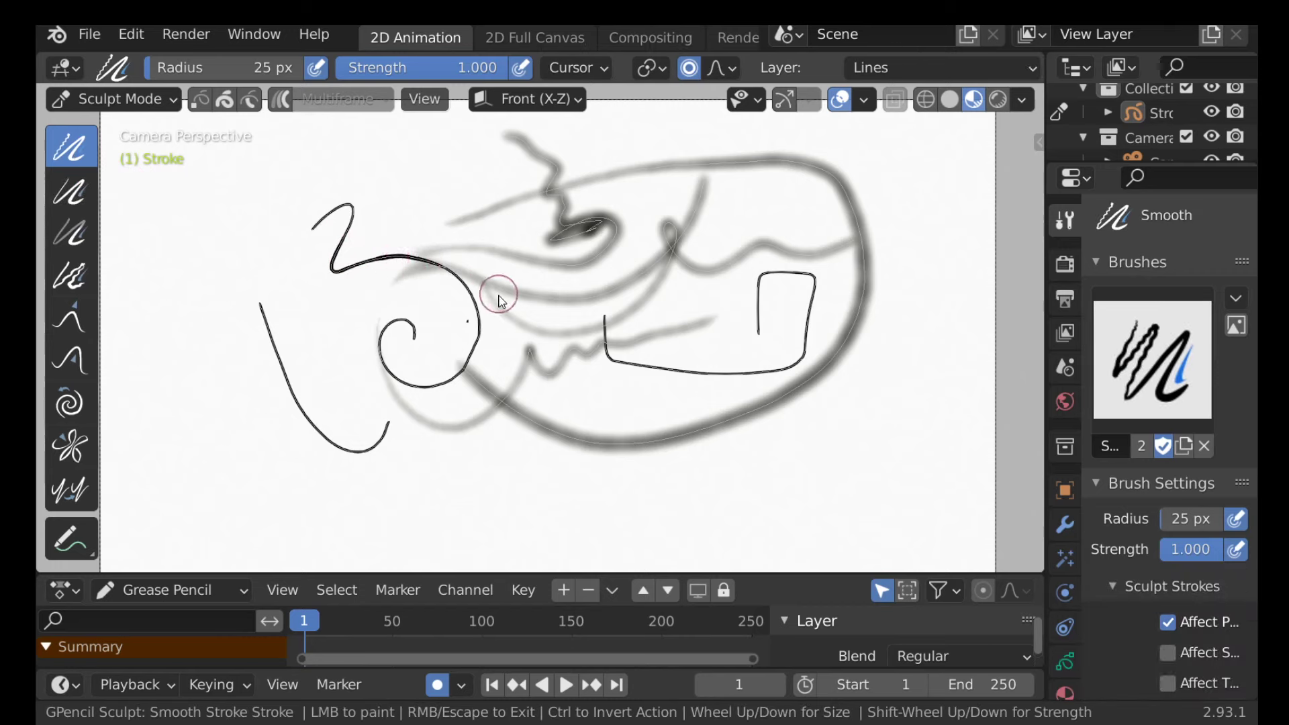
click(71, 275)
drag(346, 209, 313, 271)
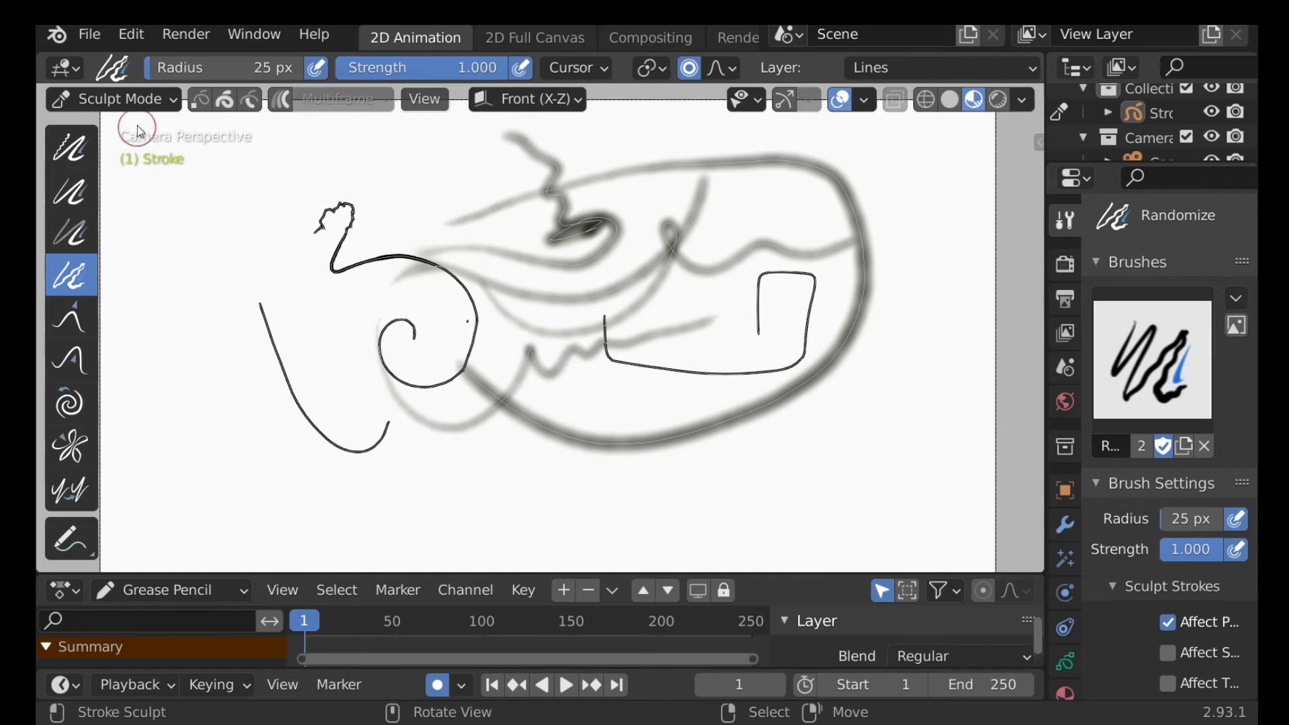
click(123, 101)
click(143, 208)
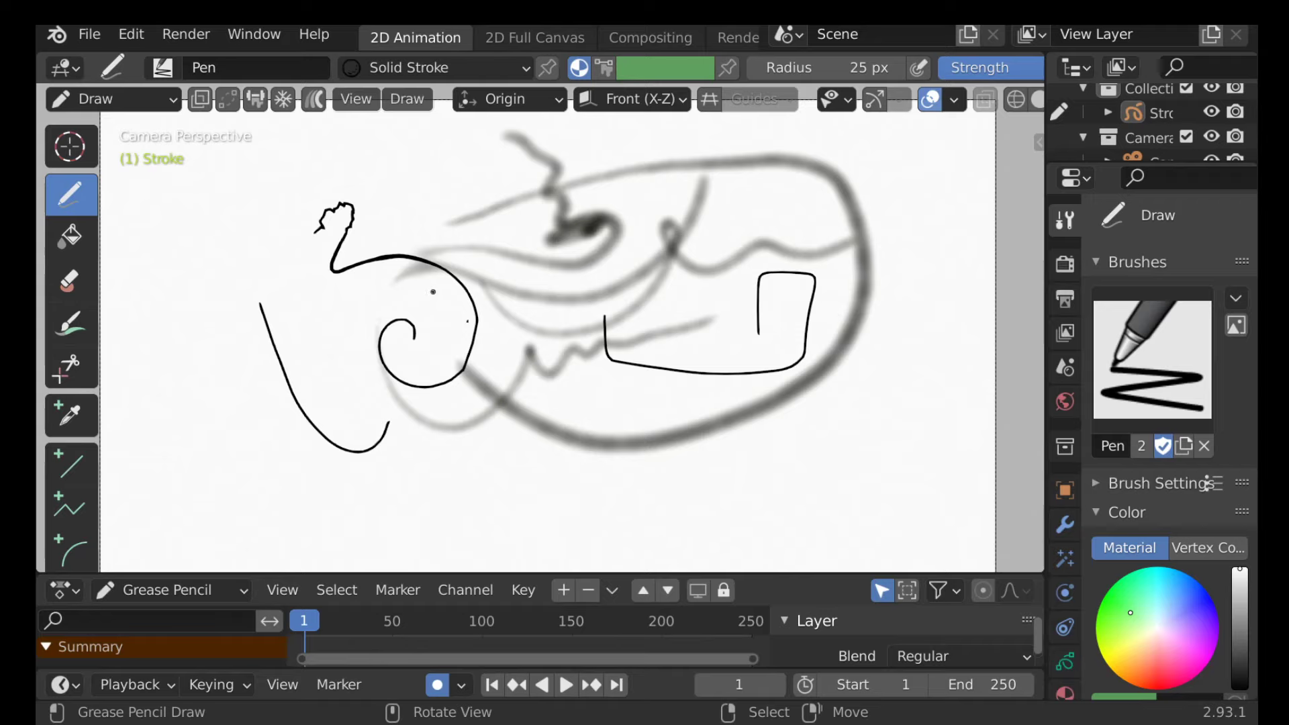
- Wipe every stroke with the Eraser Stroke brush, then return to the Draw tool
mouse_move(391, 426)
mouse_down()
mouse_move(416, 444)
mouse_move(490, 454)
mouse_move(583, 424)
mouse_move(599, 378)
mouse_up()
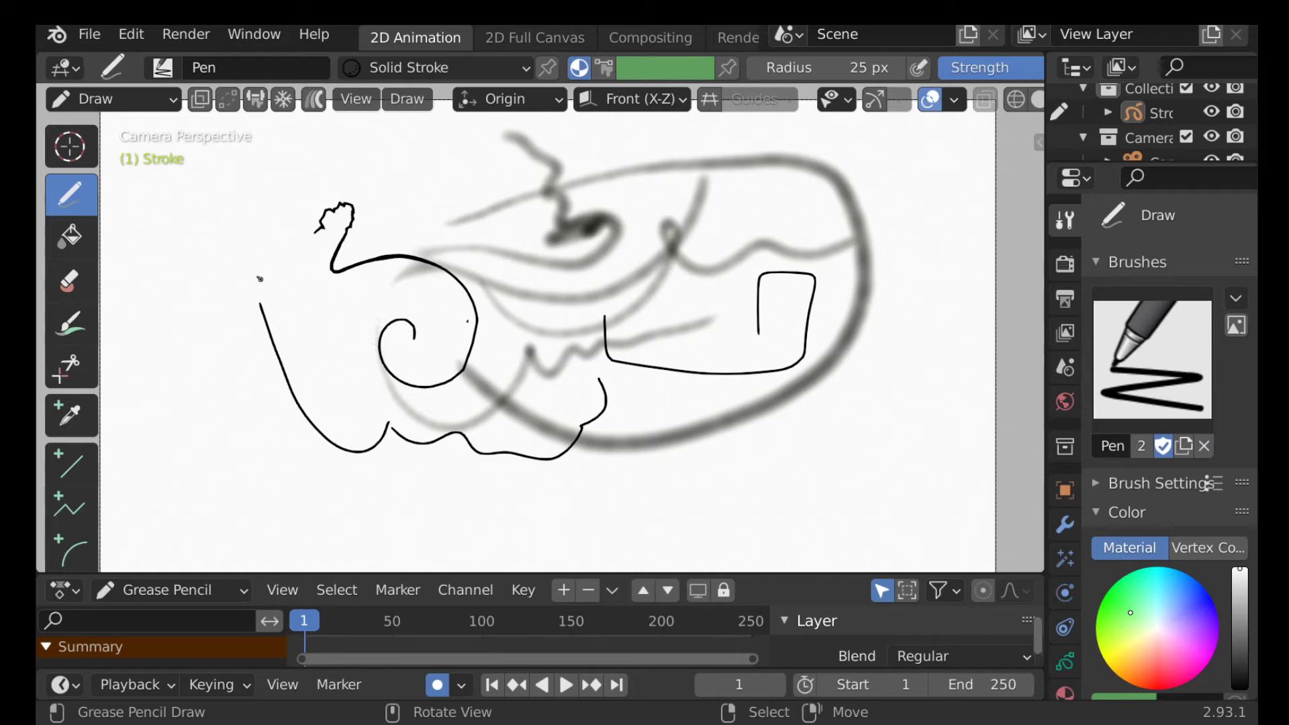
click(75, 282)
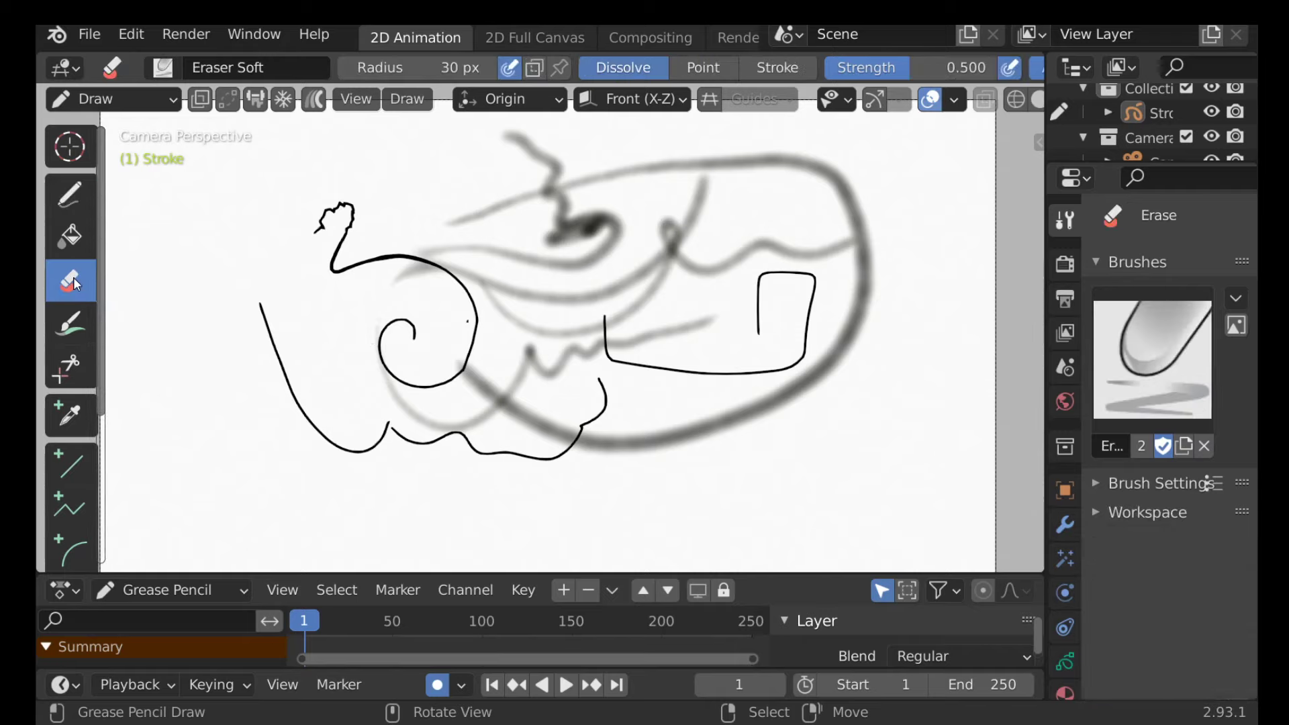
mouse_move(329, 225)
mouse_down()
mouse_move(353, 197)
mouse_move(308, 227)
mouse_move(326, 248)
mouse_move(312, 281)
mouse_up()
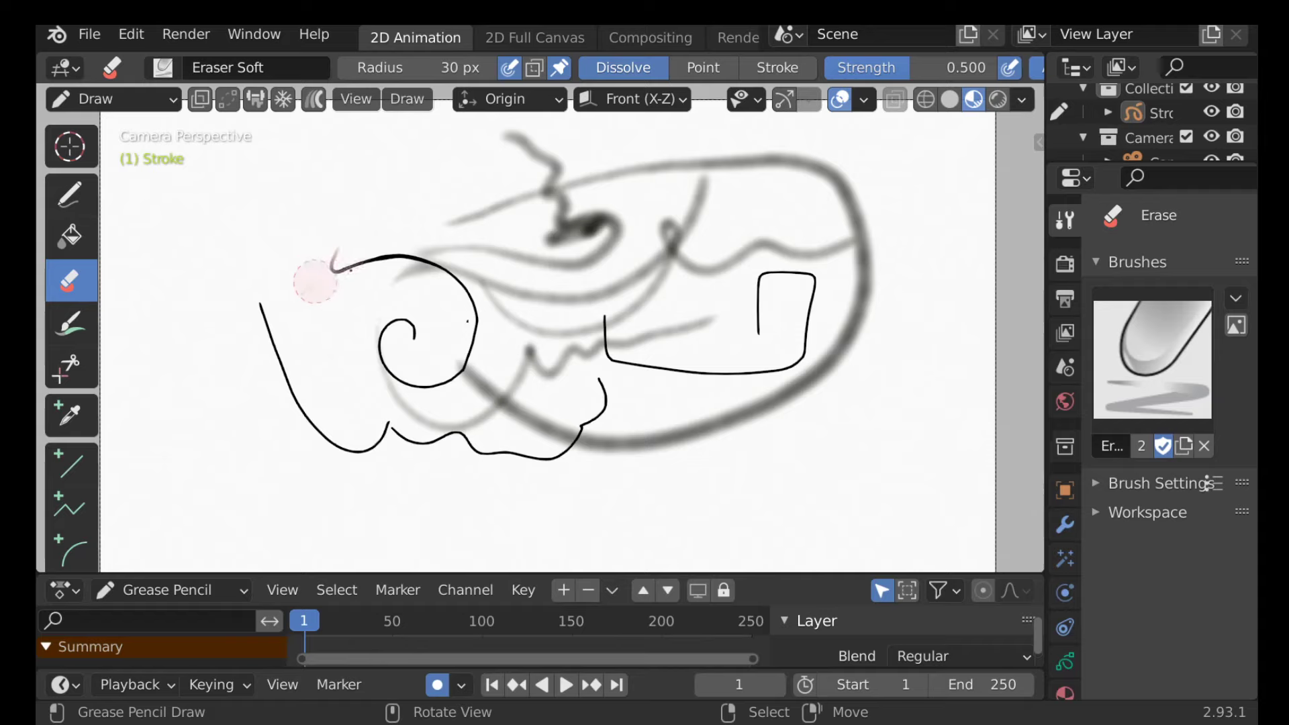
key(ctrl+z)
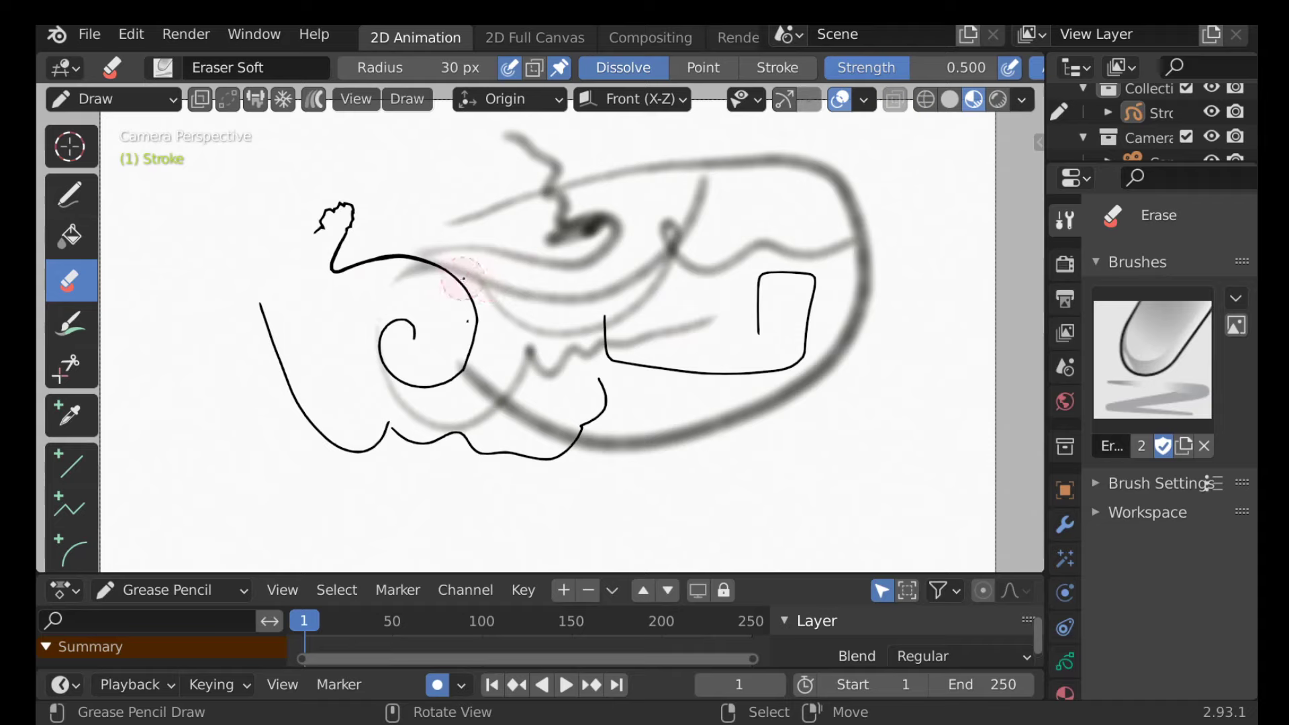
click(163, 68)
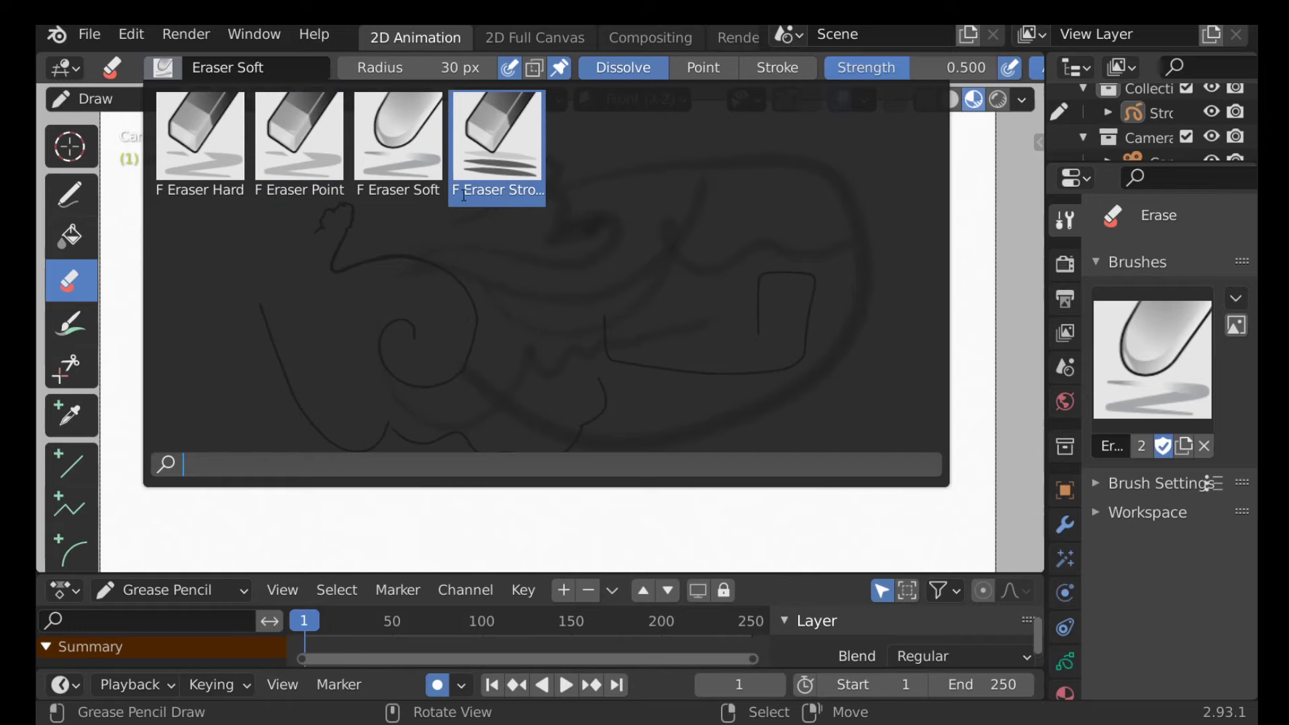
click(491, 146)
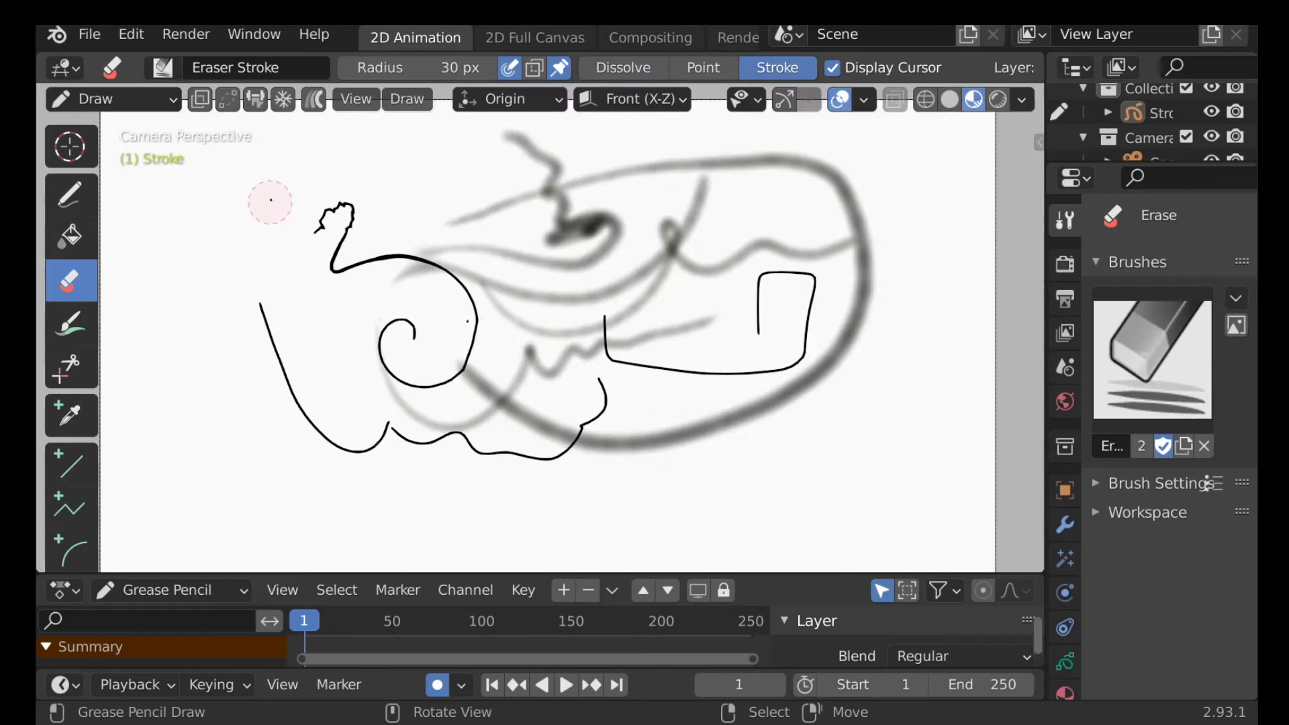
mouse_move(270, 208)
mouse_down()
mouse_move(336, 236)
mouse_move(271, 331)
mouse_move(244, 347)
mouse_move(440, 356)
mouse_move(657, 391)
mouse_move(804, 325)
mouse_move(522, 291)
mouse_move(774, 259)
mouse_up()
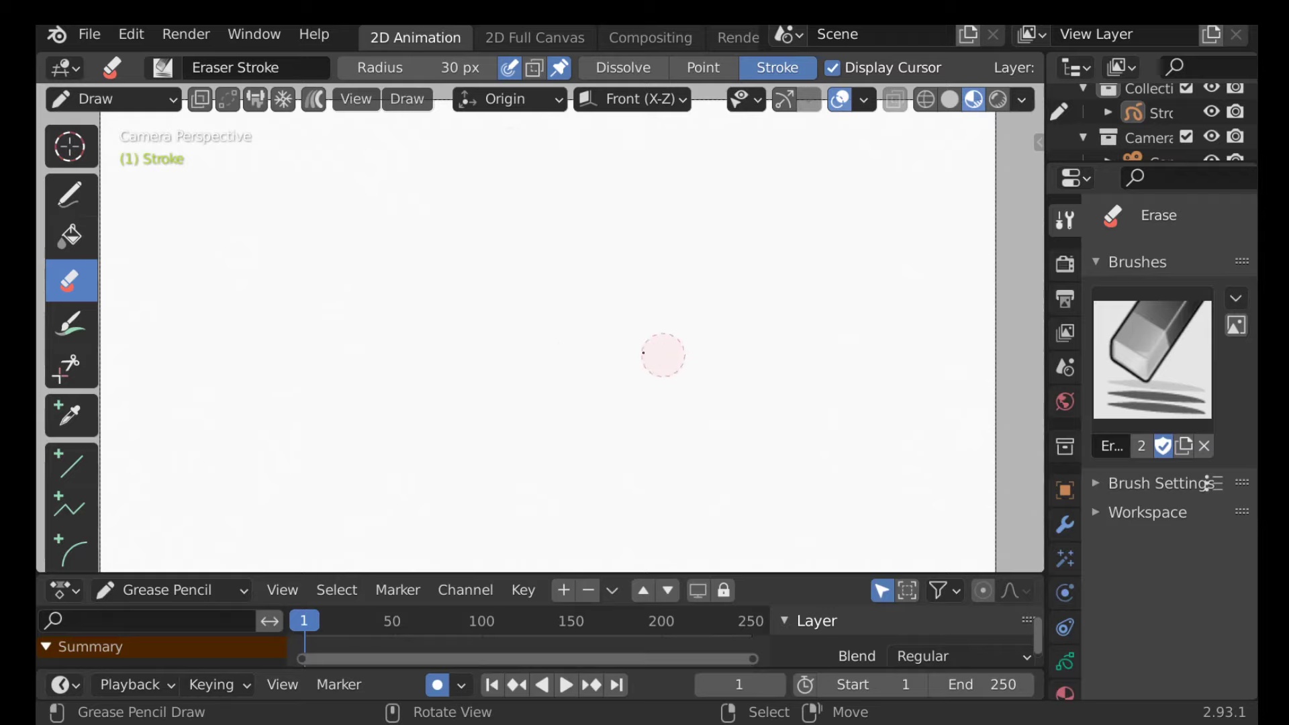
click(68, 195)
- Draw test marks with Solid Stroke, Squares Stroke, Solid Fill and Dots Stroke materials
mouse_move(391, 294)
mouse_down()
mouse_move(432, 343)
mouse_move(514, 336)
mouse_move(710, 250)
mouse_up()
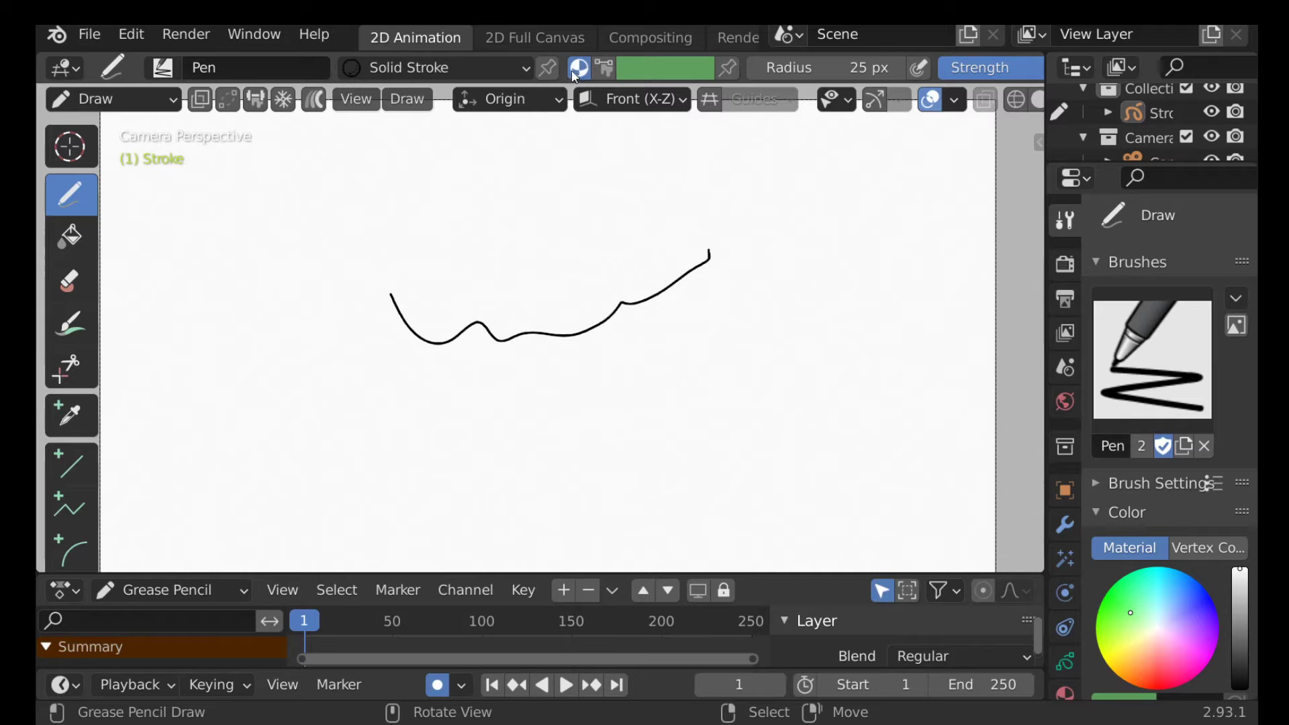
click(528, 67)
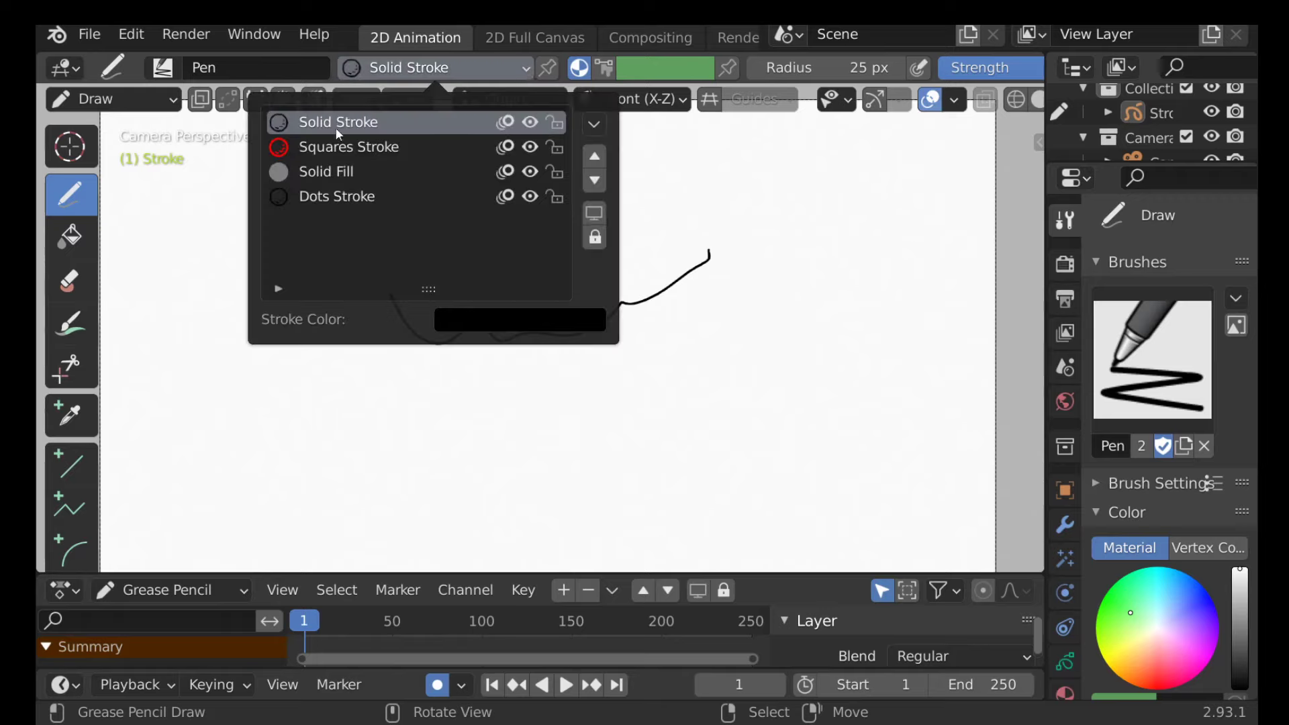
click(343, 149)
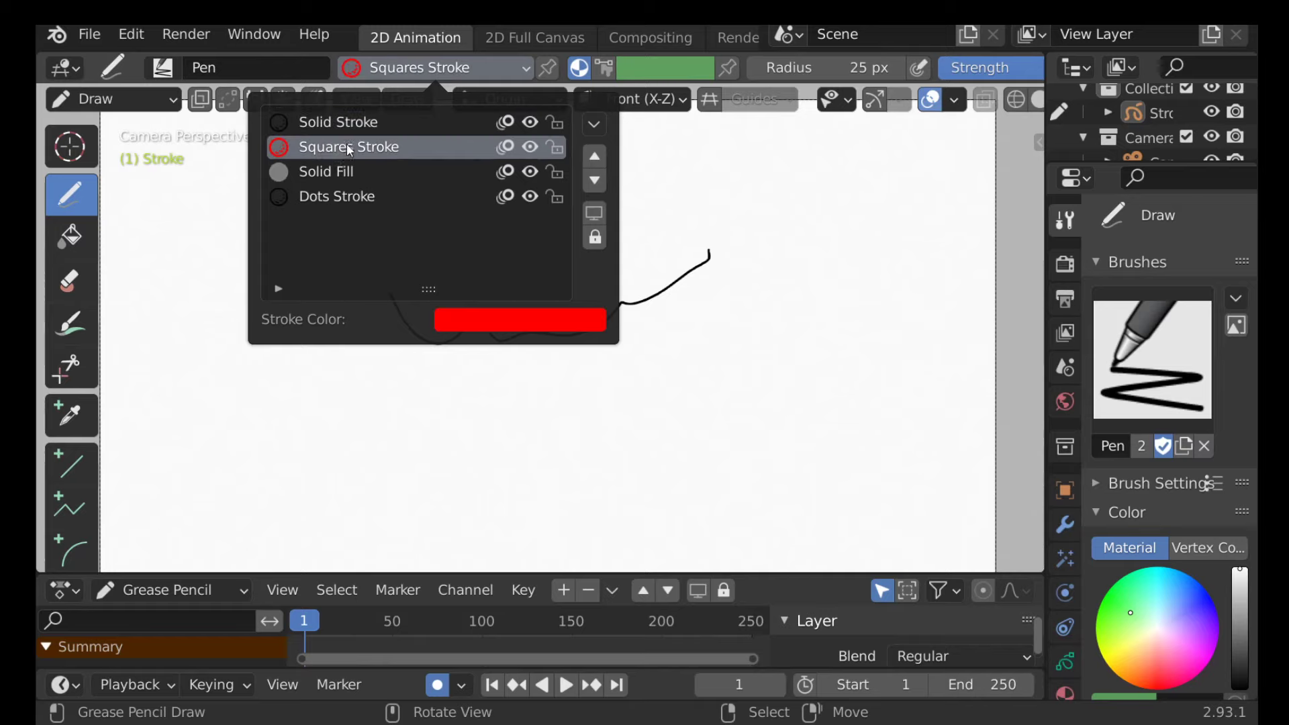
mouse_move(265, 374)
mouse_down()
mouse_move(485, 462)
mouse_move(830, 291)
mouse_up()
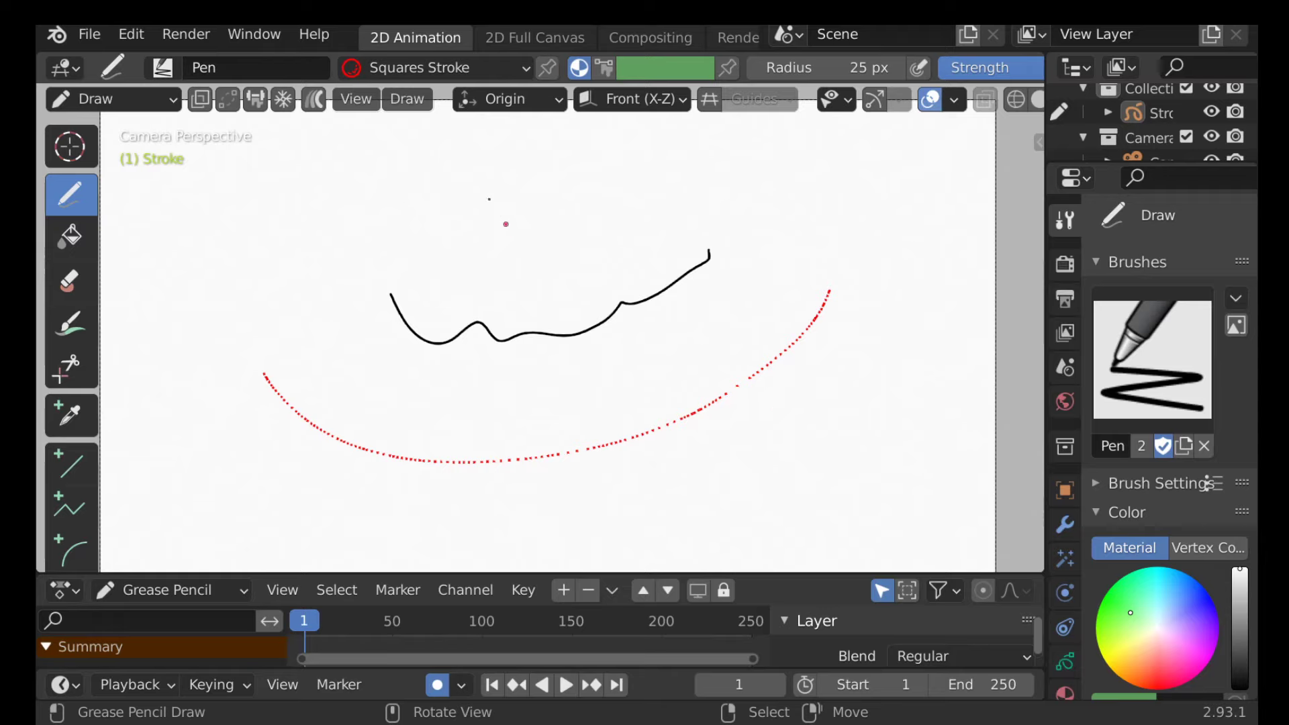
click(437, 67)
click(440, 171)
mouse_move(506, 231)
mouse_down()
mouse_move(608, 236)
mouse_move(577, 175)
mouse_move(556, 220)
mouse_move(504, 215)
mouse_move(511, 194)
mouse_move(534, 195)
mouse_up()
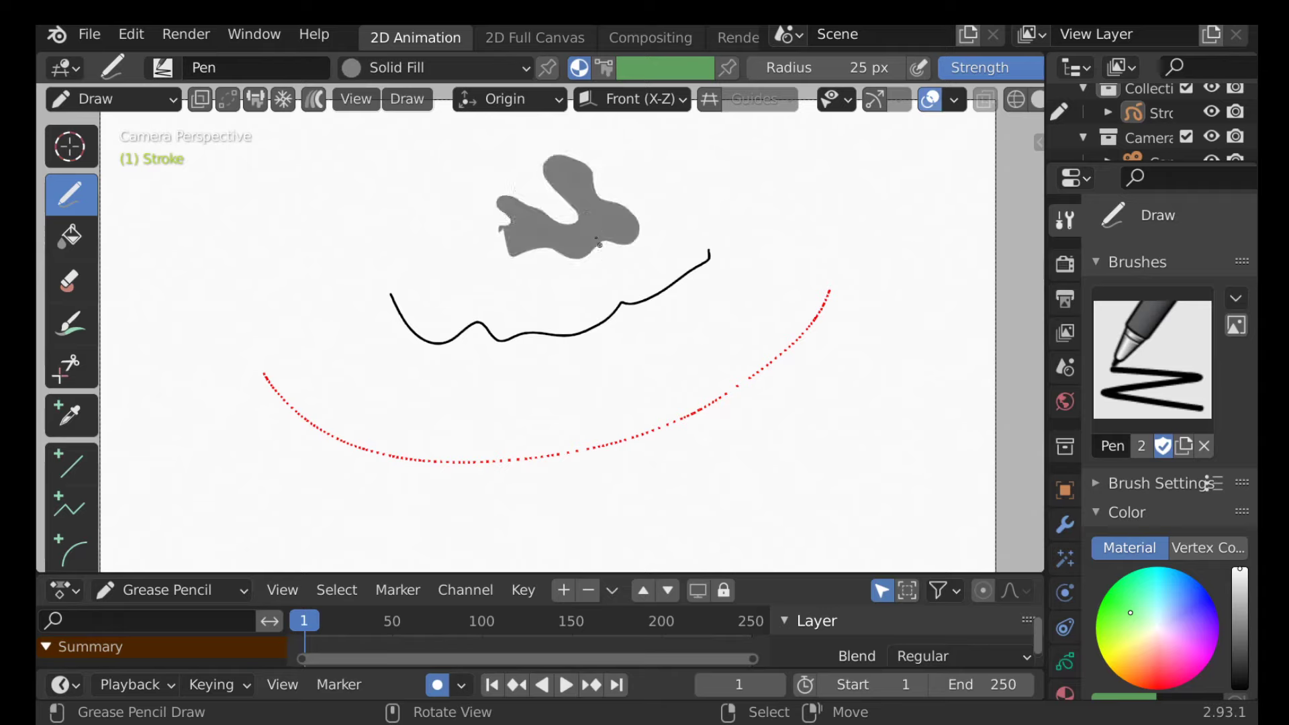
click(466, 76)
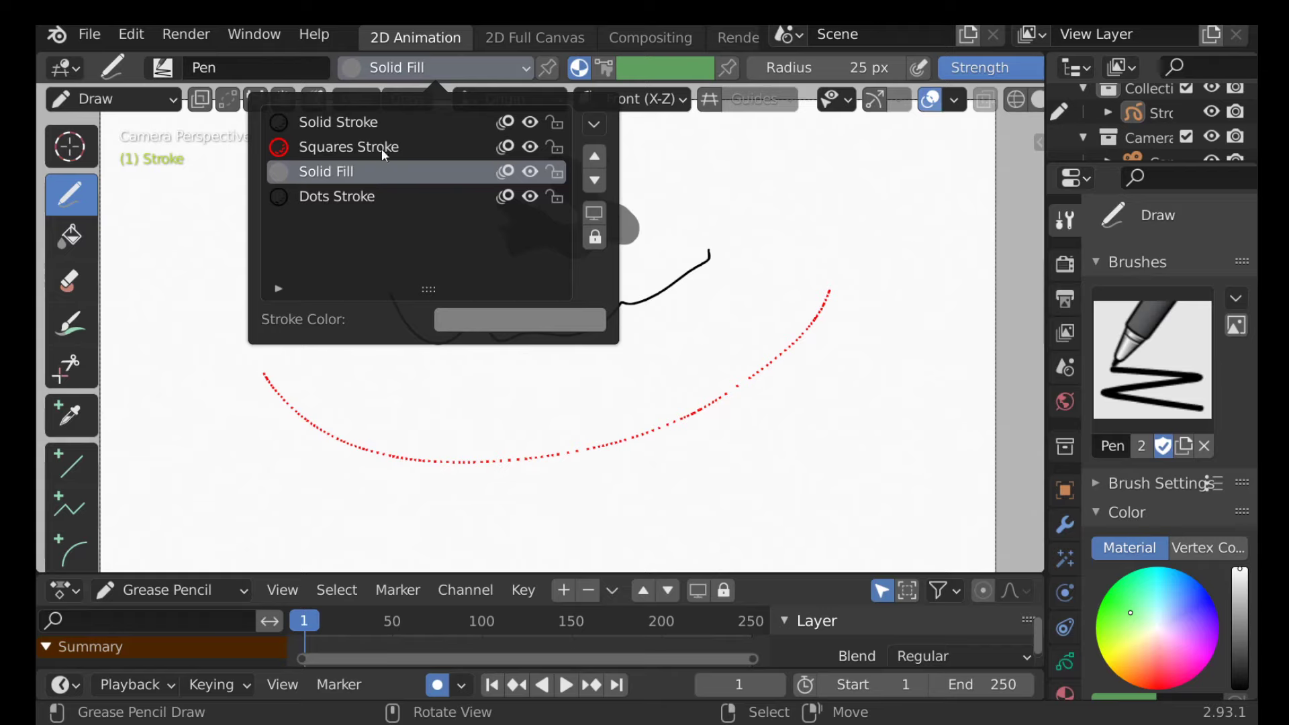
click(362, 196)
mouse_move(247, 407)
mouse_down()
mouse_move(561, 514)
mouse_move(684, 441)
mouse_up()
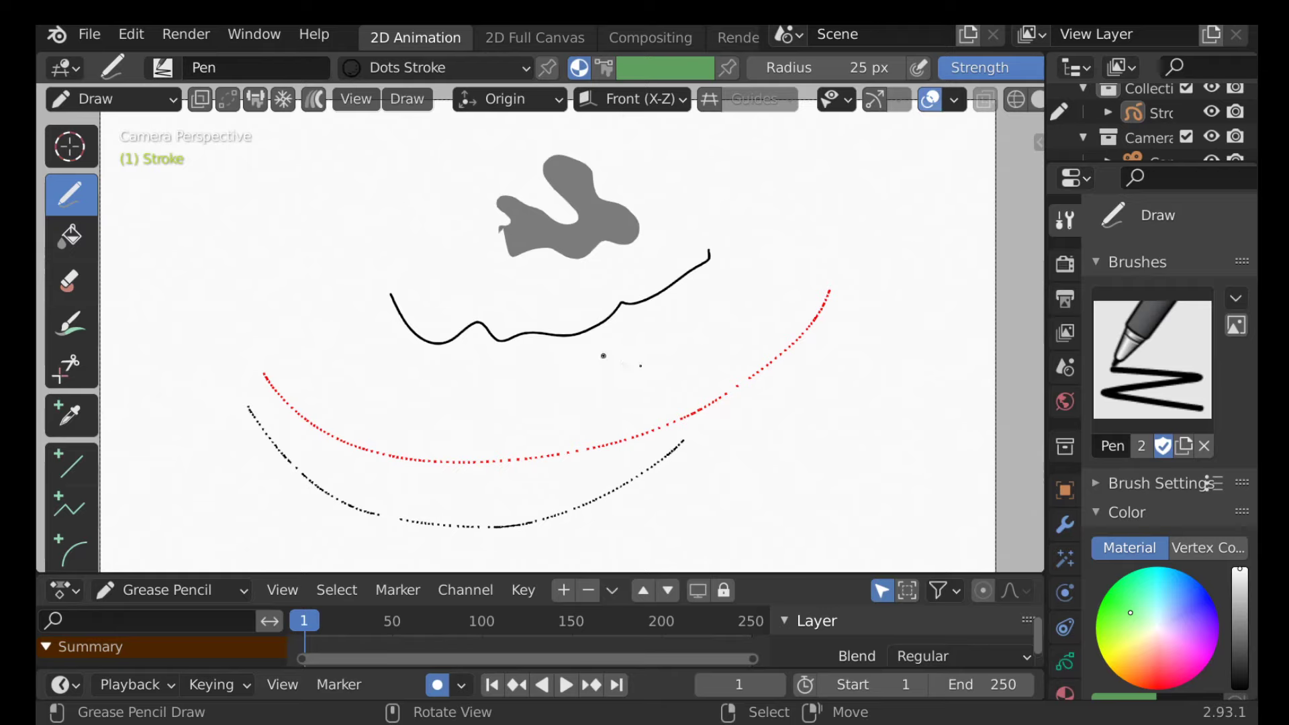
scroll(1073, 524, down, 3)
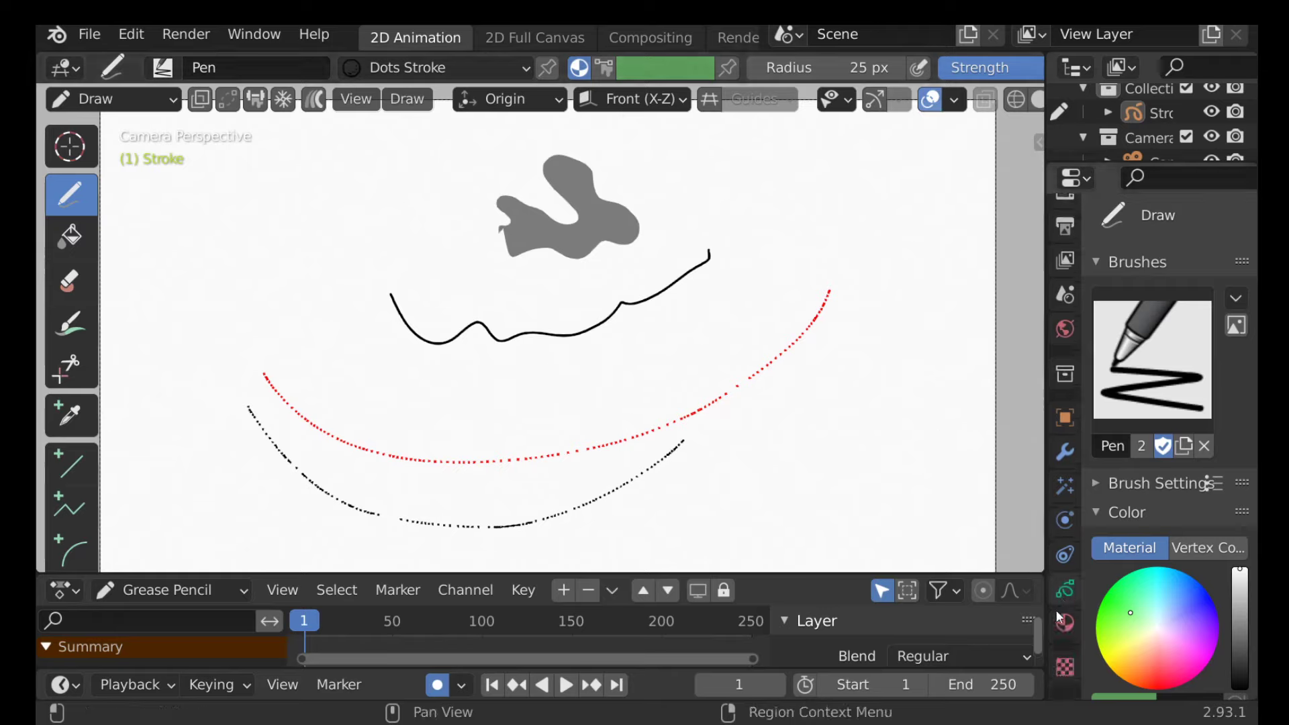
- Add a new material slot and material to the Stroke object in Material Properties
click(1065, 622)
drag(1045, 417, 889, 417)
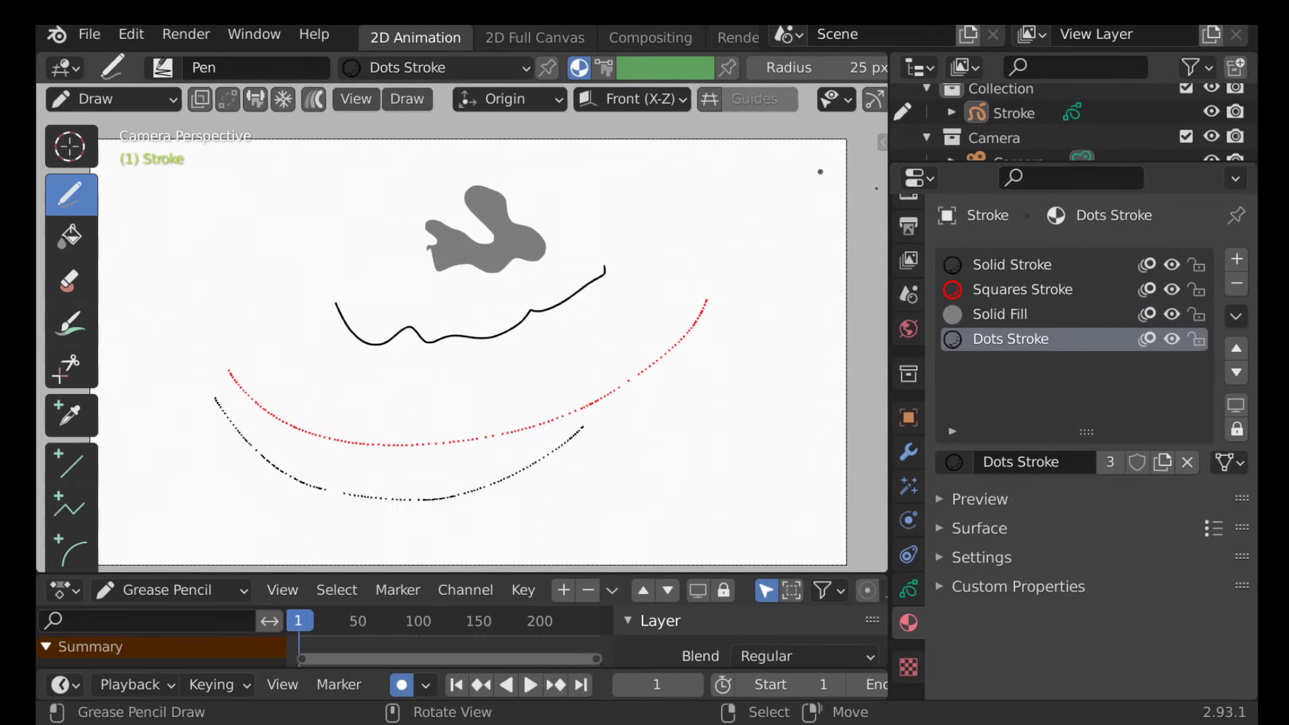
click(1237, 259)
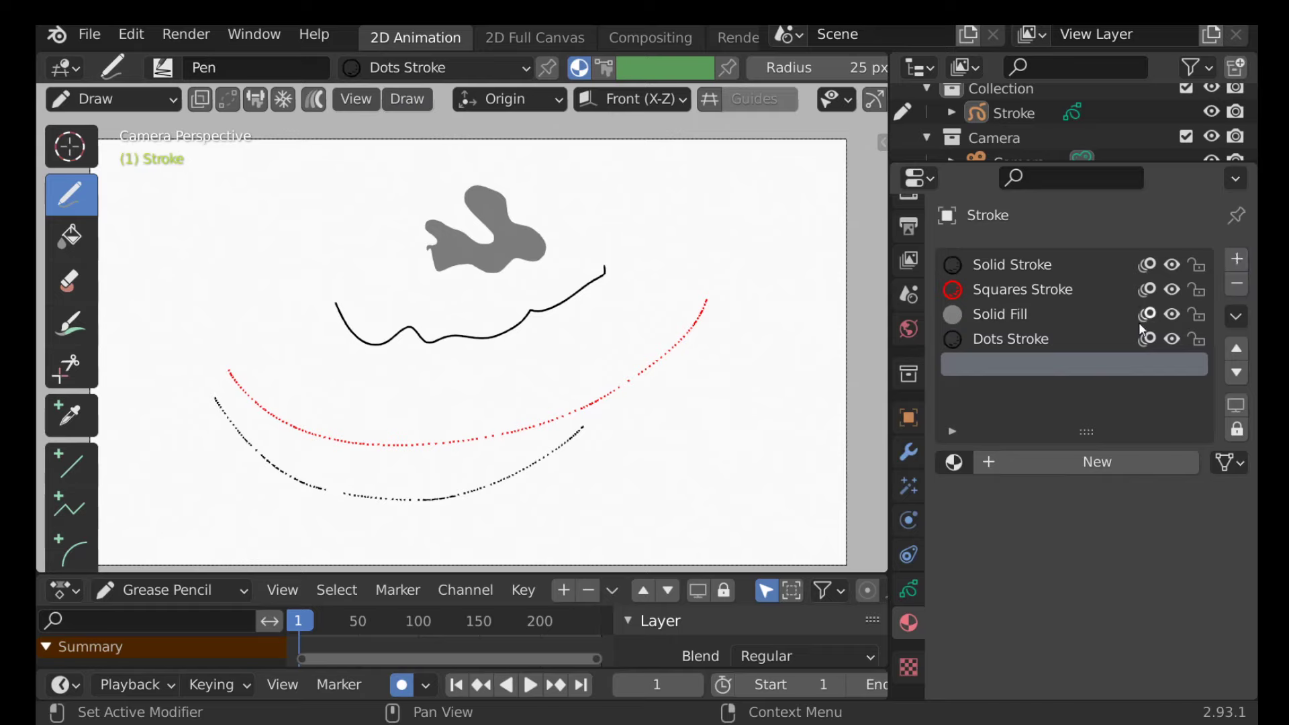
click(1088, 465)
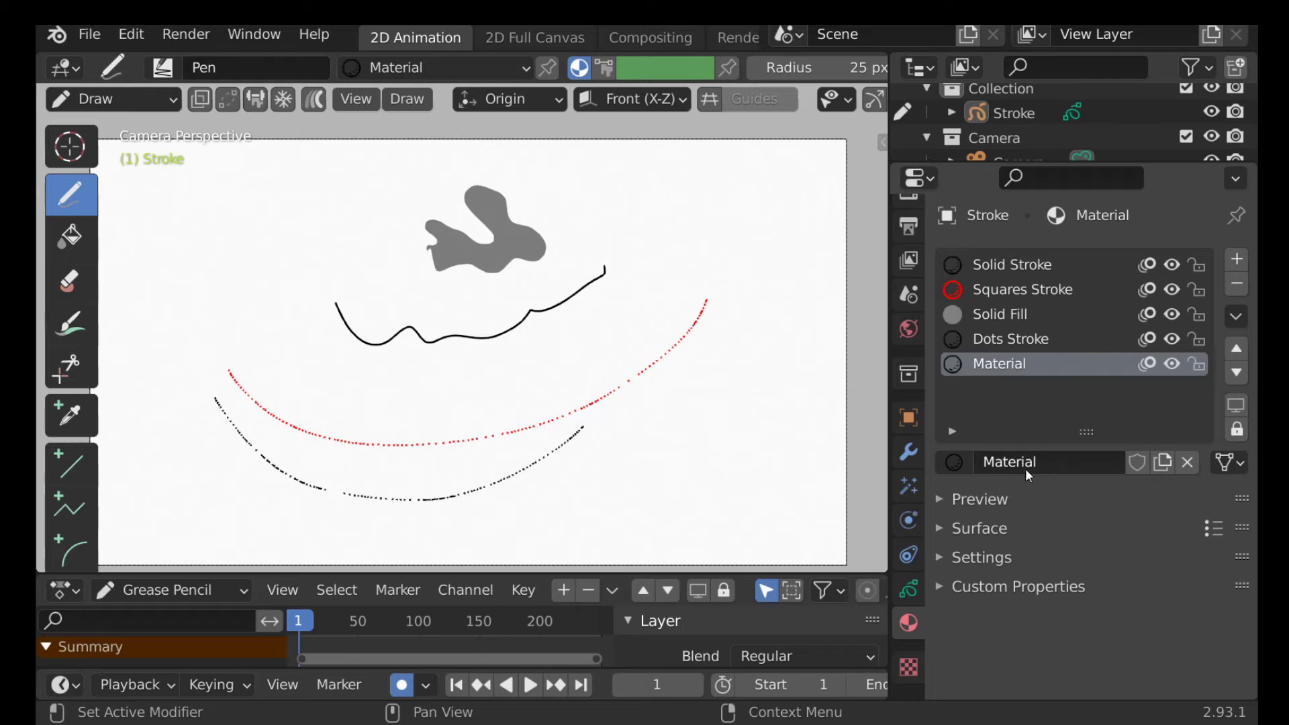
click(940, 529)
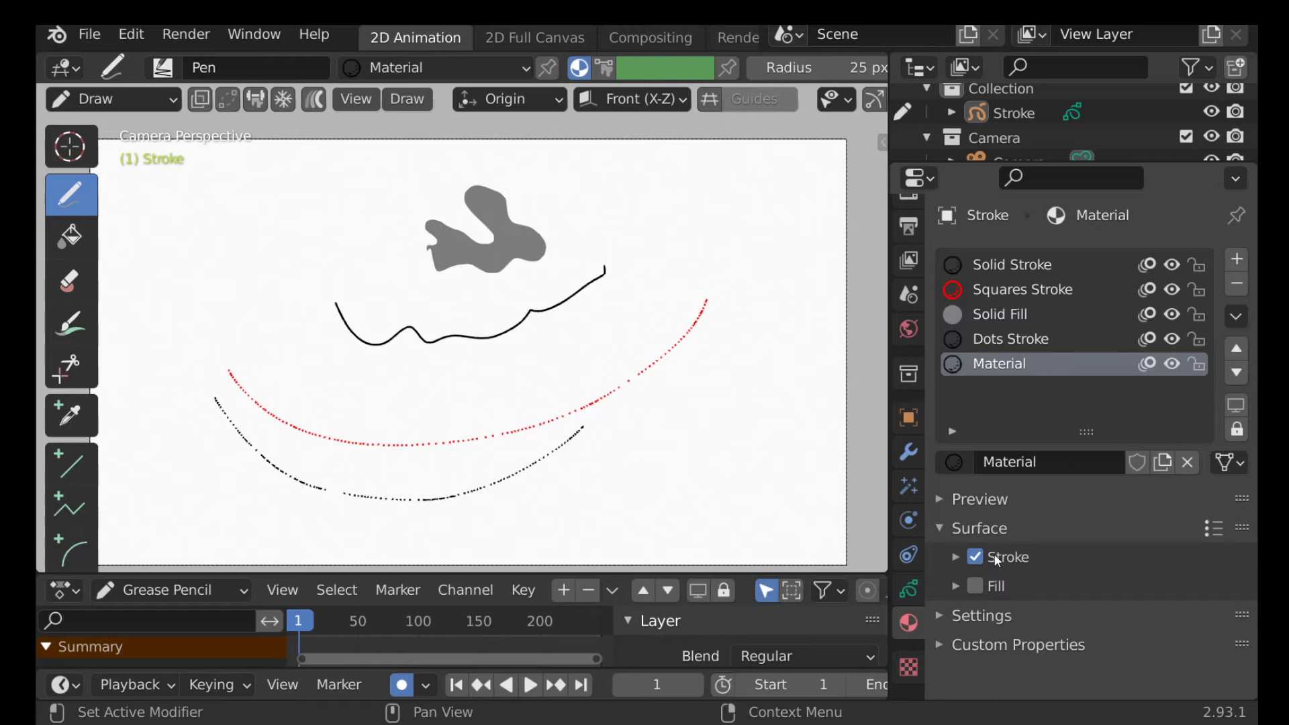
mouse_move(321, 380)
mouse_down()
mouse_move(639, 414)
mouse_move(752, 321)
mouse_up()
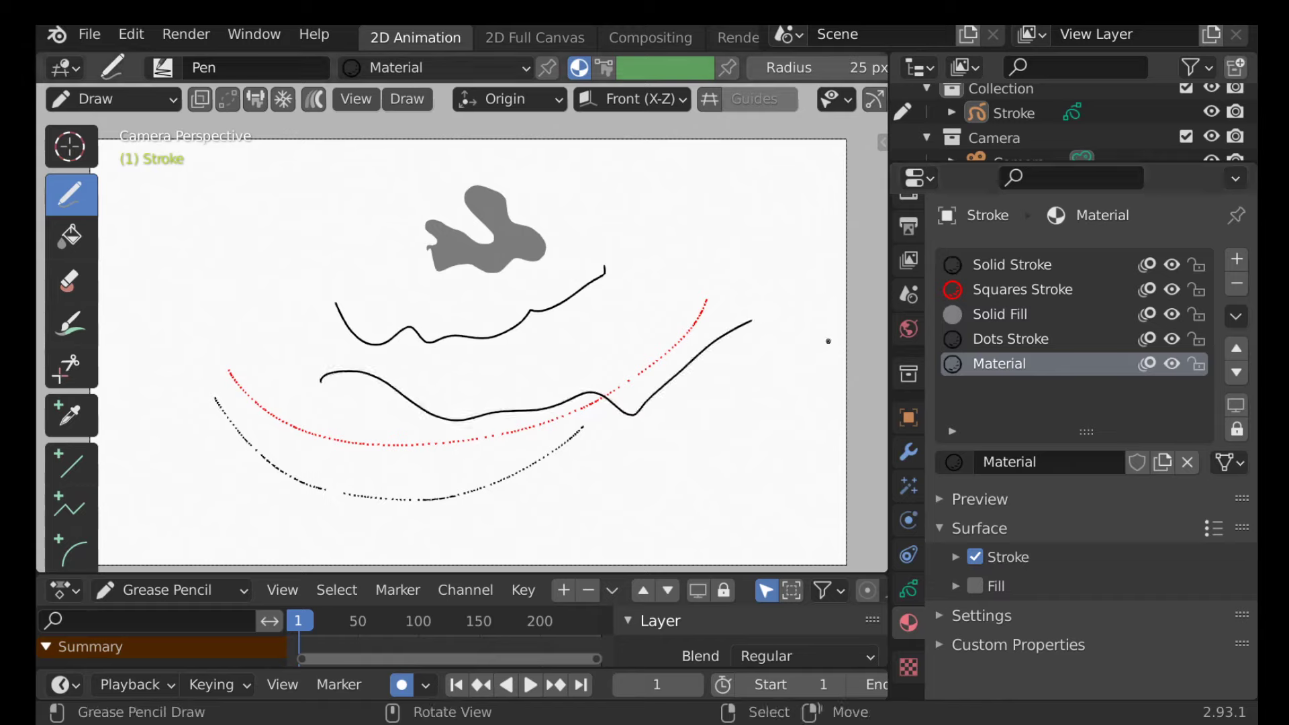
click(955, 559)
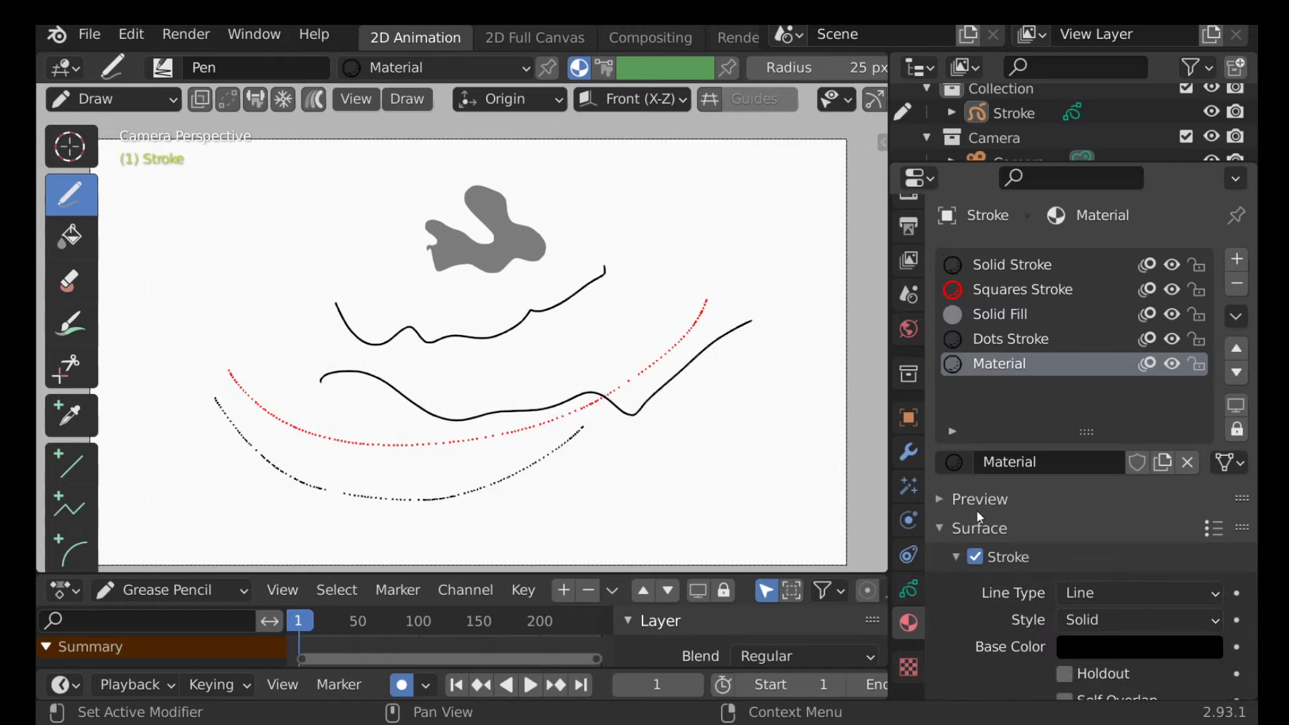
scroll(1144, 624, down, 4)
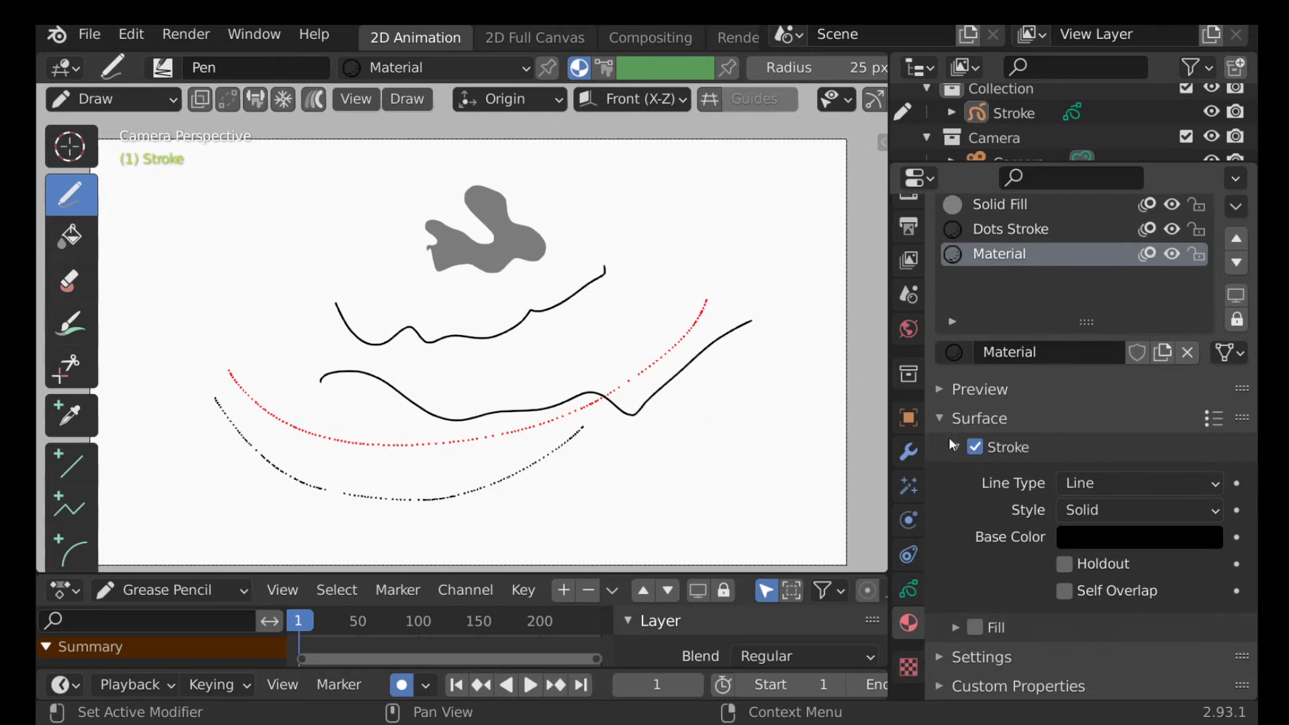
click(949, 442)
key(ctrl+z)
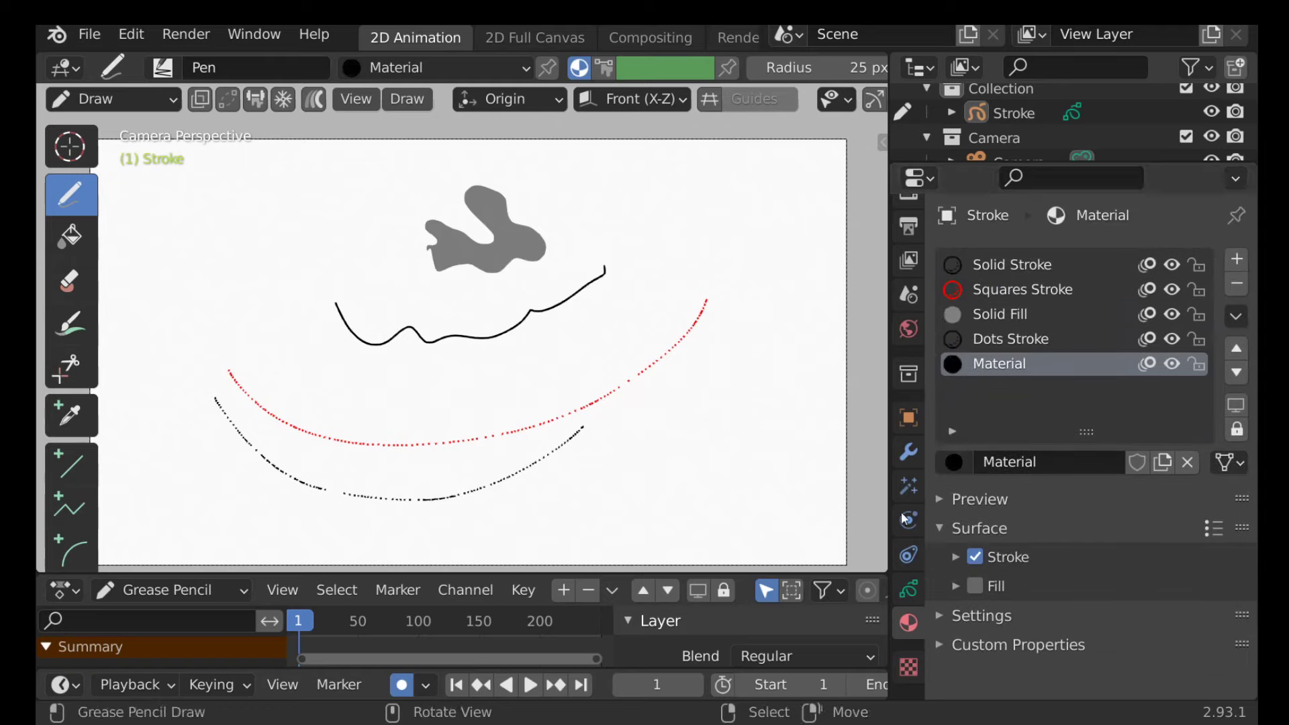
- Enable Fill with a green Base Color and draw a green-filled closed shape
click(958, 585)
scroll(957, 583, down, 2)
click(1147, 589)
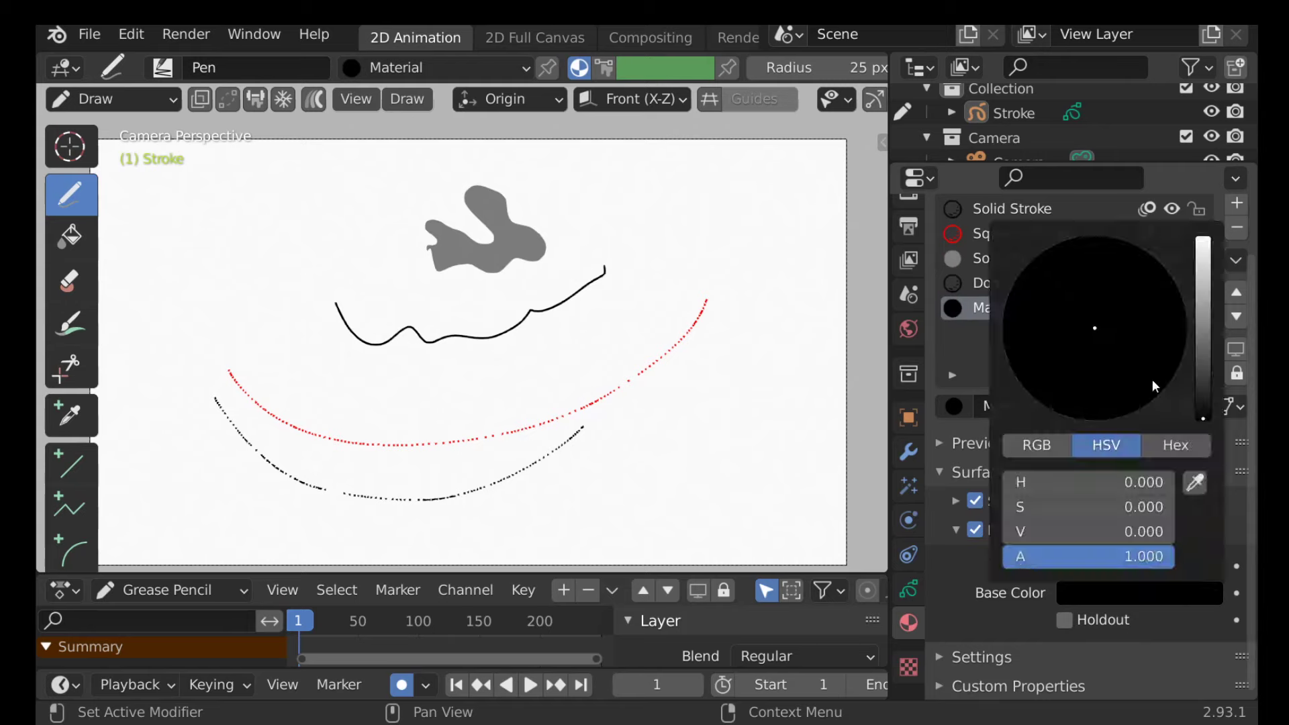
drag(1198, 330, 1202, 236)
click(1017, 290)
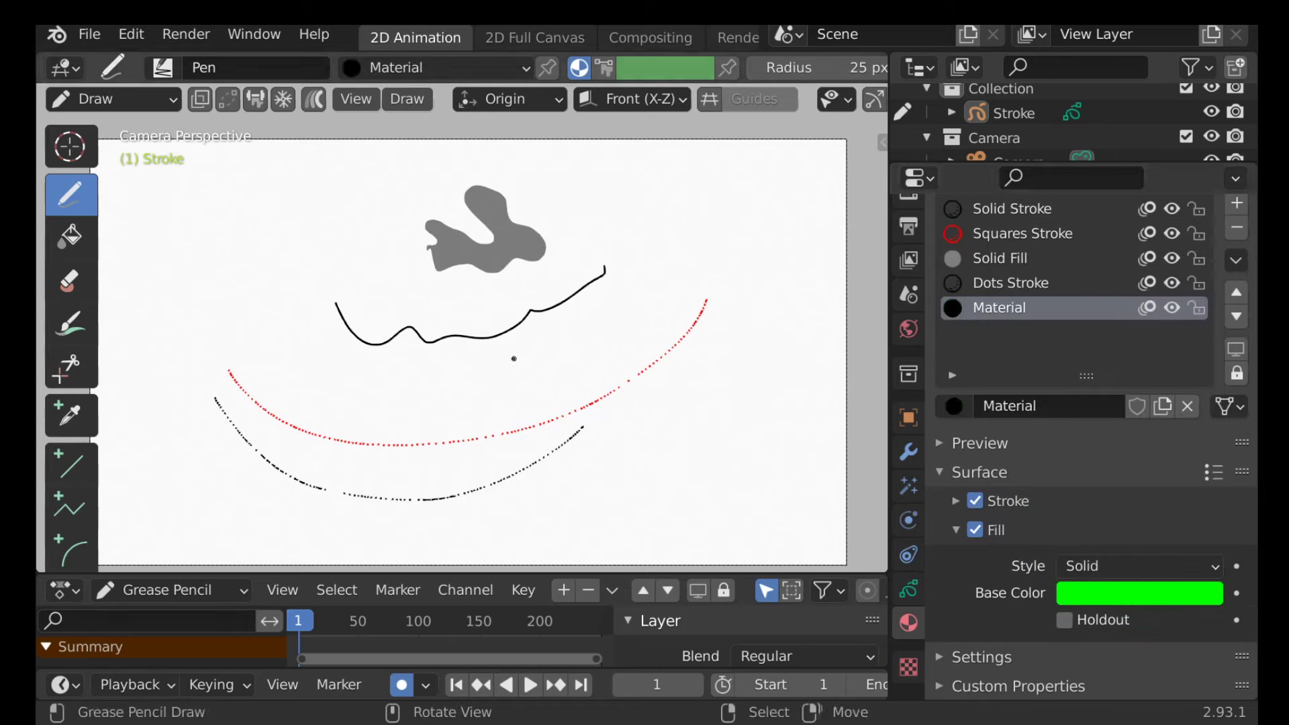
mouse_move(506, 347)
mouse_down()
mouse_move(564, 394)
mouse_move(618, 379)
mouse_move(611, 331)
mouse_move(509, 344)
mouse_up()
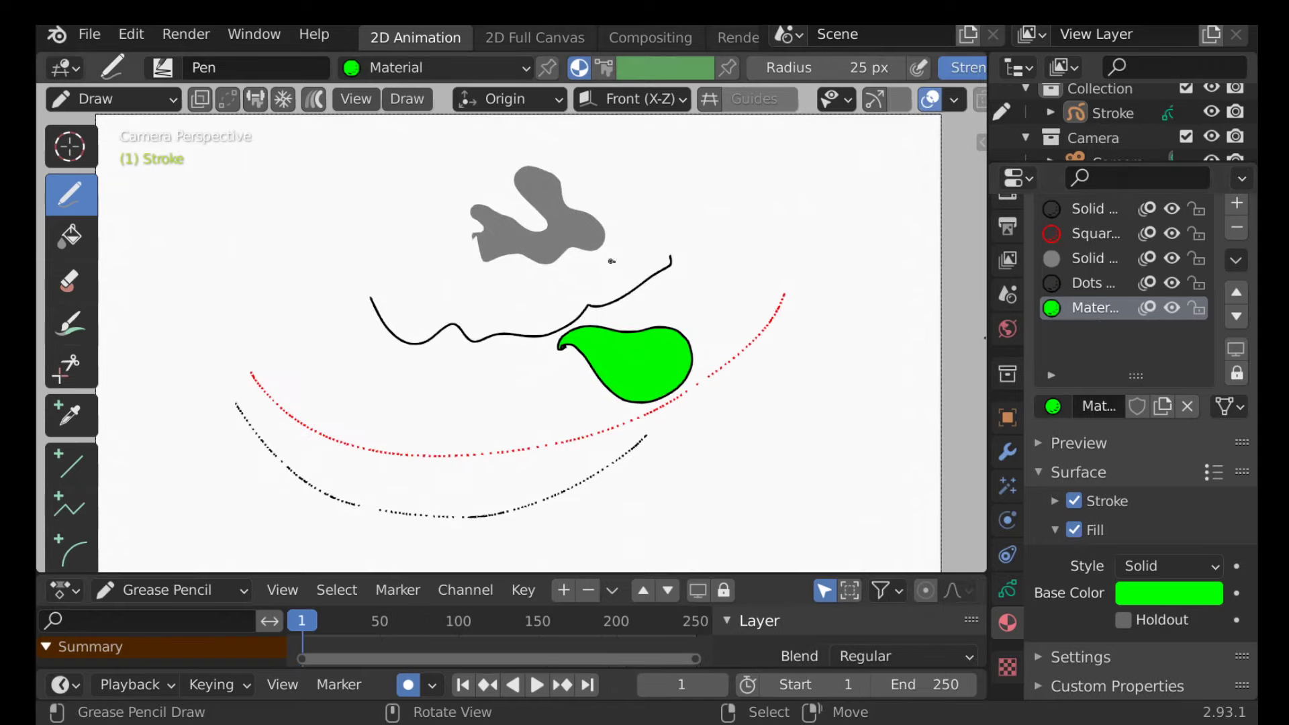
click(518, 70)
key(u)
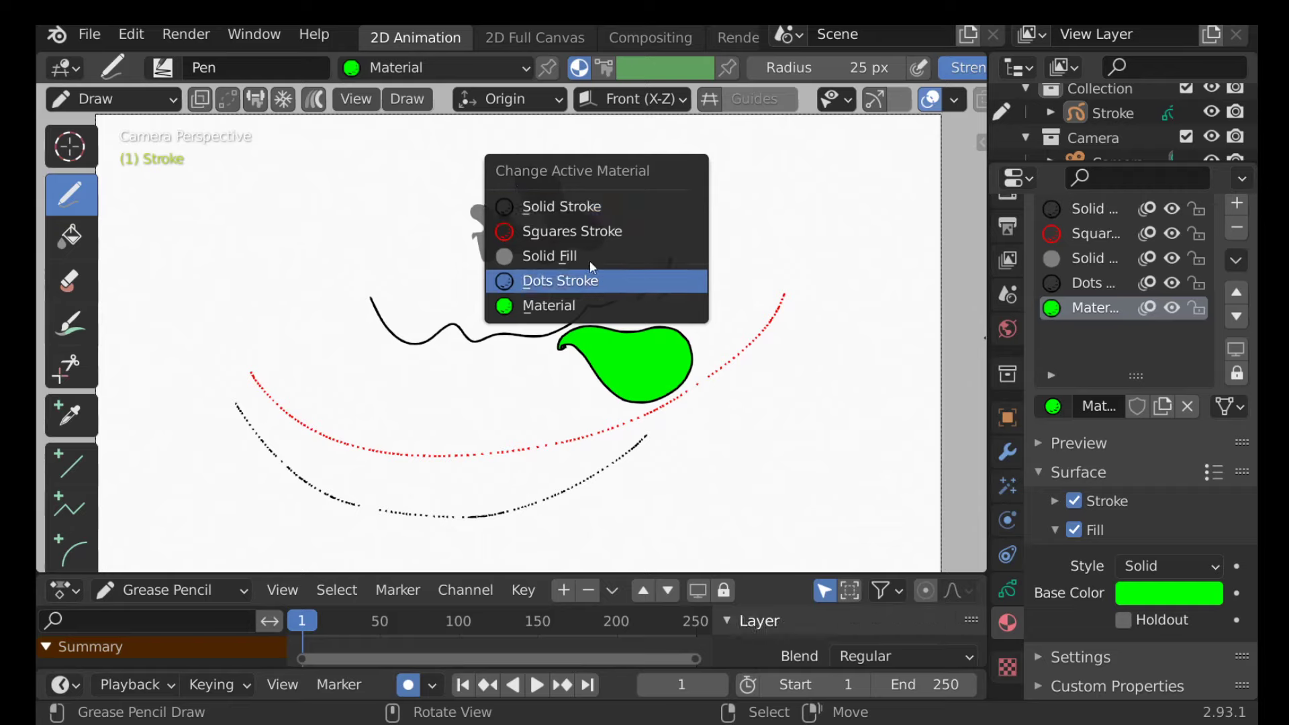
- Reselect Solid Stroke, clear the canvas with the stroke eraser, and draw a black test line
click(585, 208)
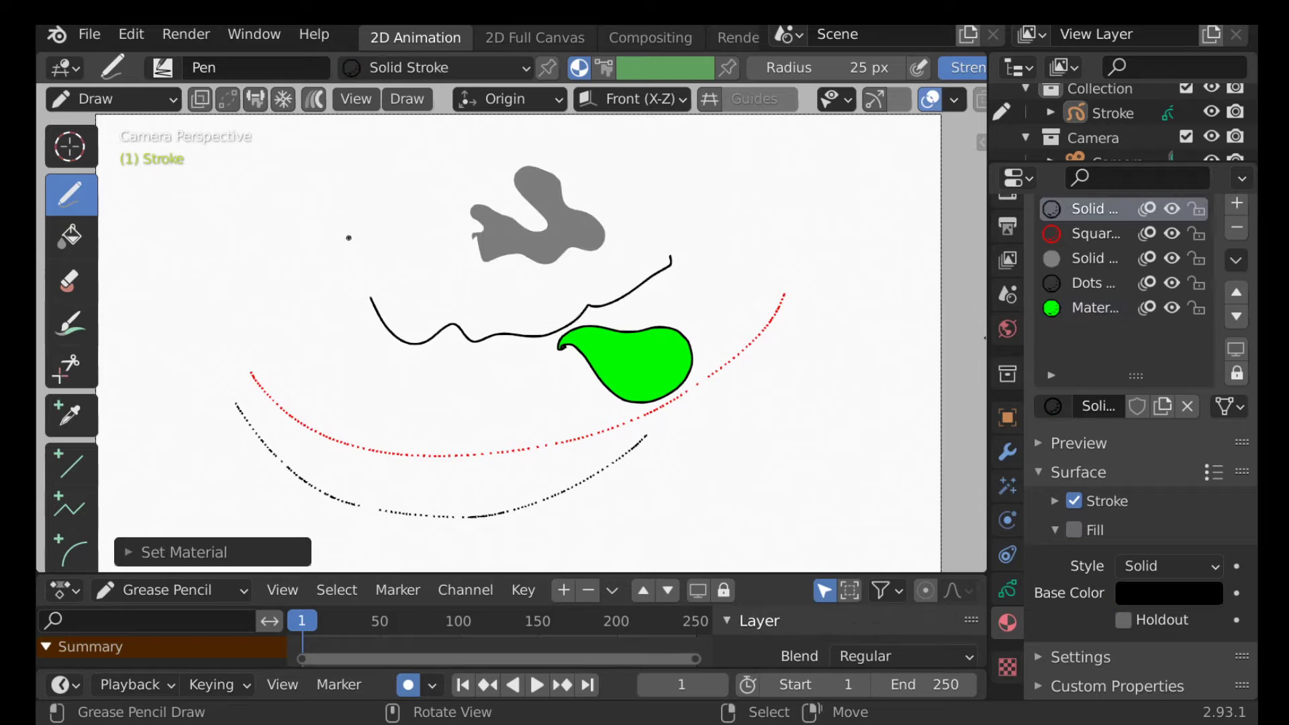
drag(348, 238, 596, 236)
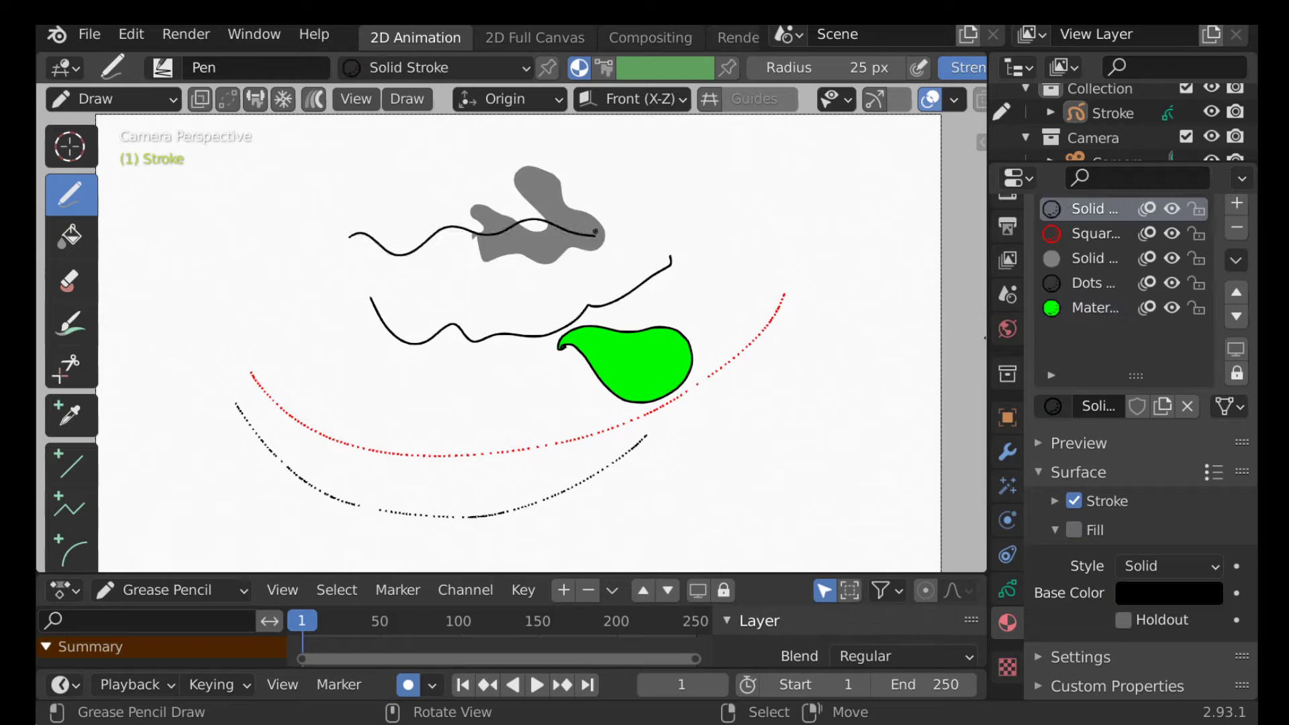
click(71, 285)
mouse_move(426, 178)
mouse_down()
mouse_move(570, 349)
mouse_move(684, 417)
mouse_move(394, 331)
mouse_up()
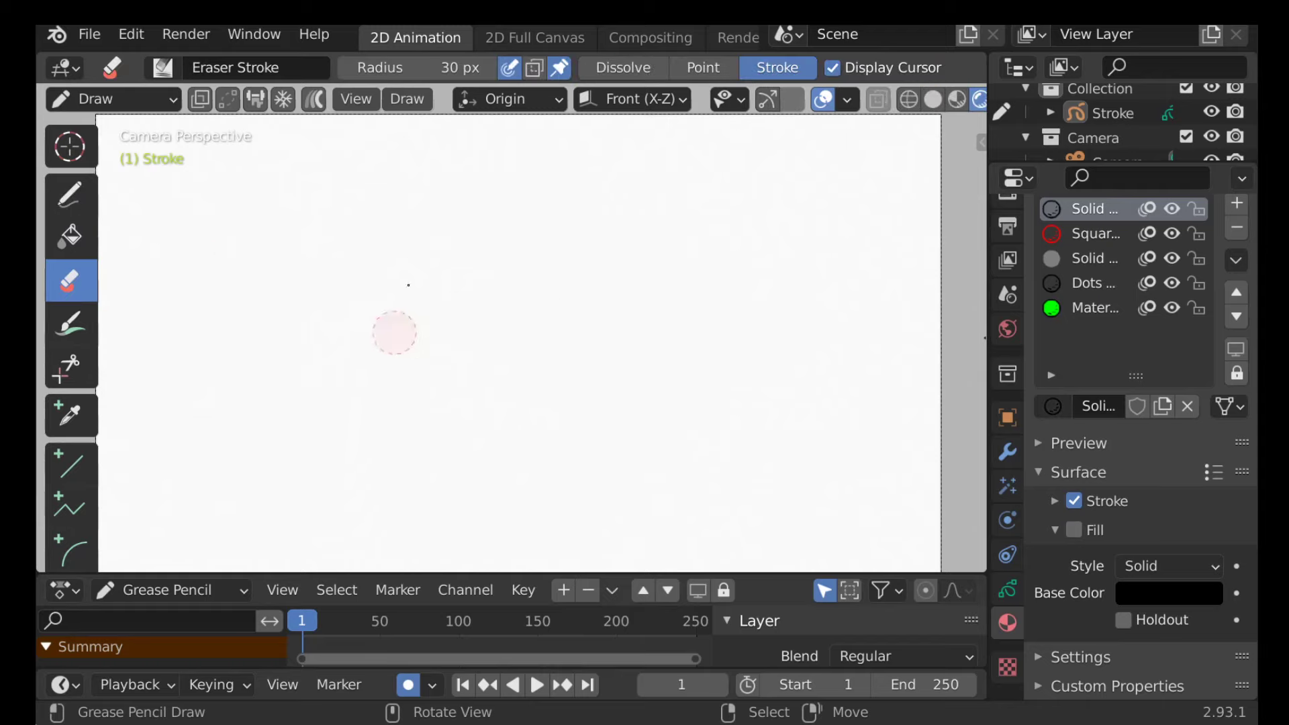
click(79, 196)
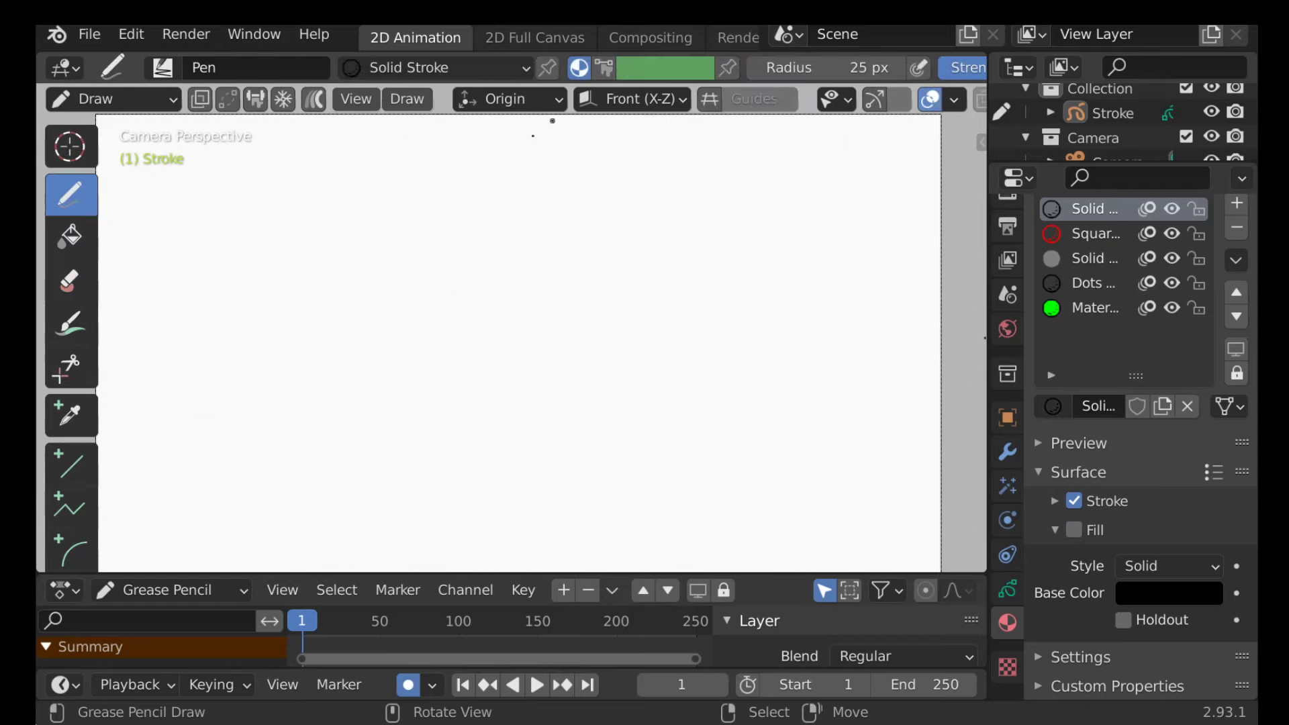
mouse_move(356, 262)
mouse_down()
mouse_move(368, 243)
mouse_move(491, 243)
mouse_up()
- Switch to vertex colour, draw a red wavy stroke, and enlarge the timeline to show layers
click(605, 73)
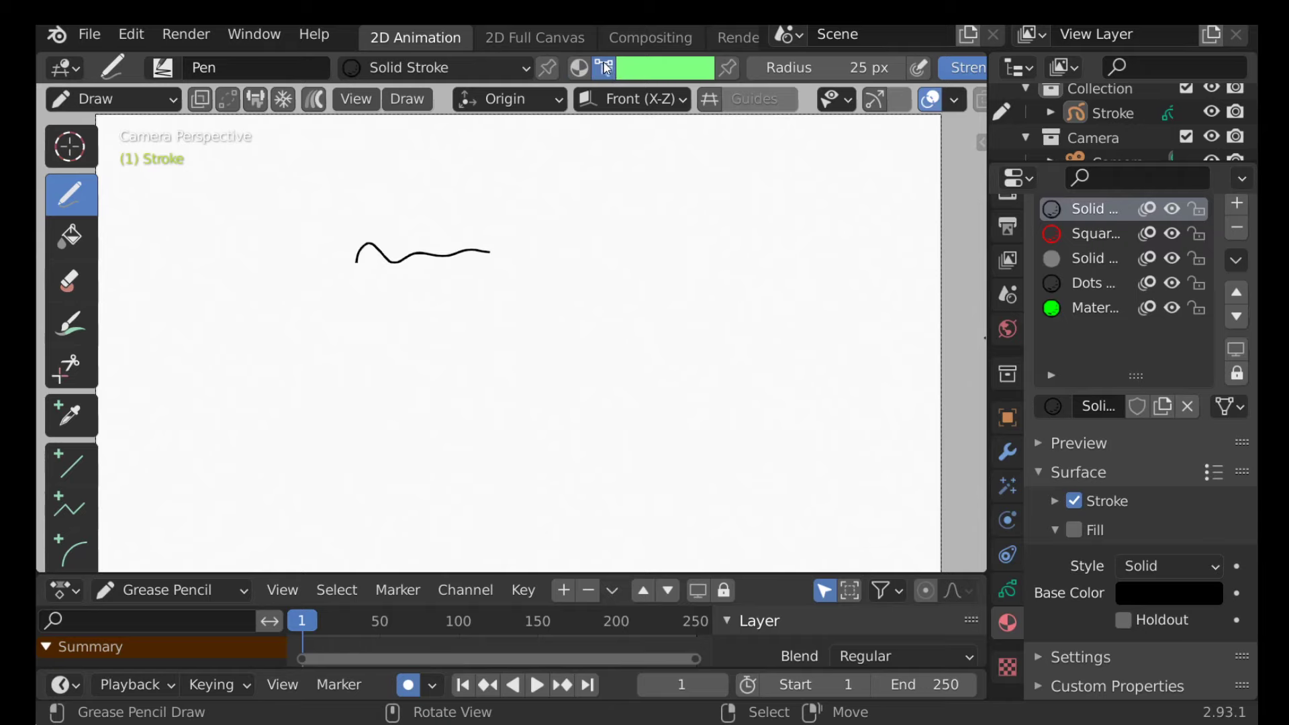
click(708, 71)
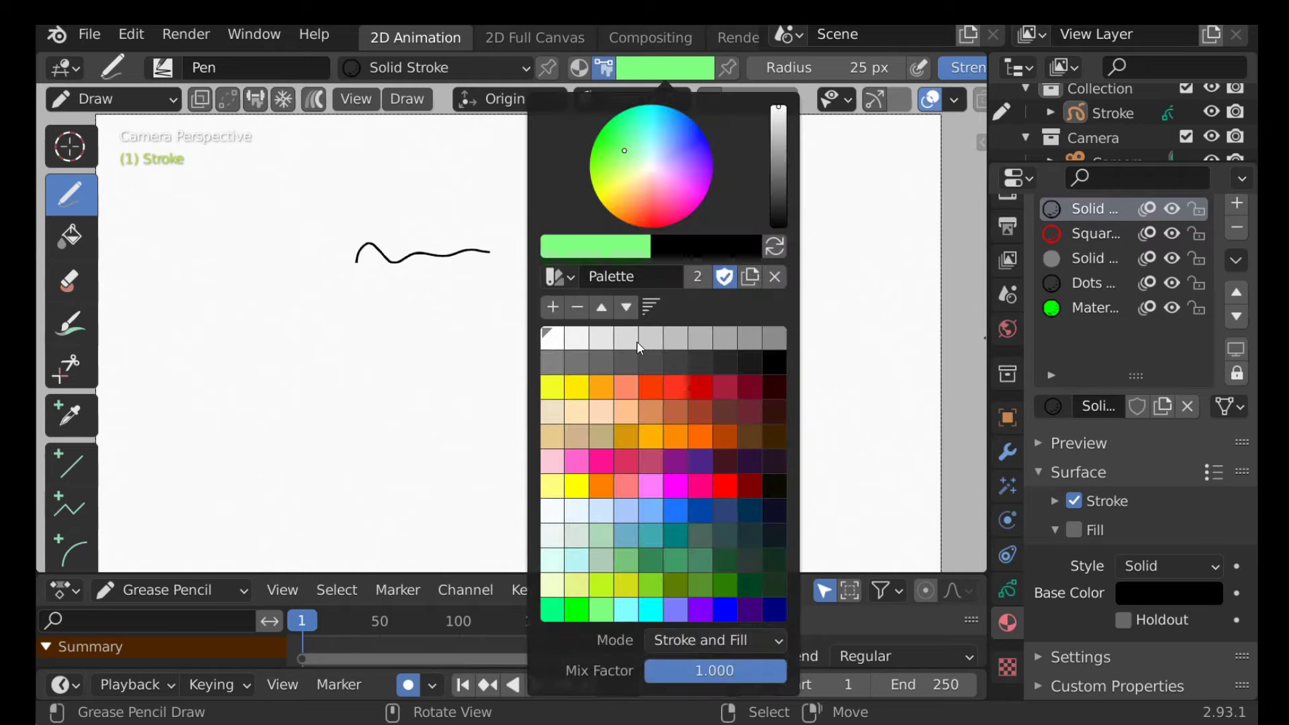
click(722, 480)
mouse_move(319, 368)
mouse_down()
mouse_move(347, 344)
mouse_move(558, 348)
mouse_move(820, 287)
mouse_up()
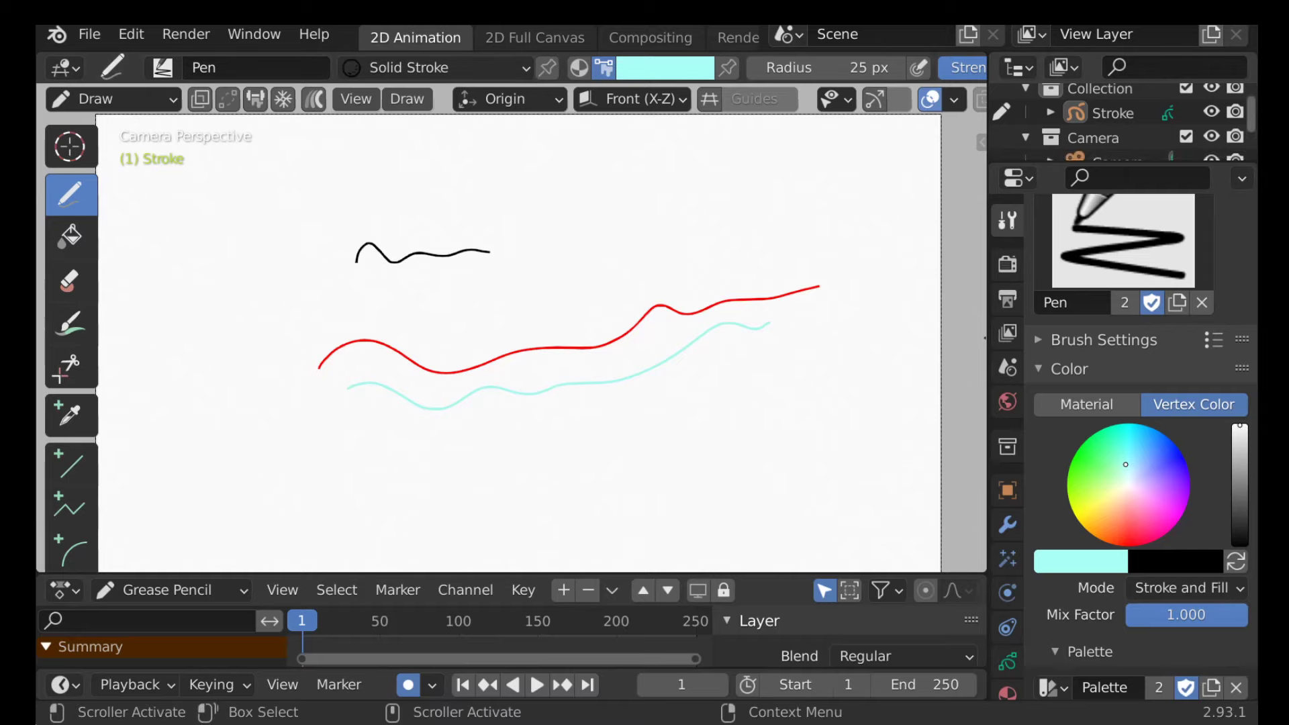
click(1113, 113)
drag(797, 574, 799, 423)
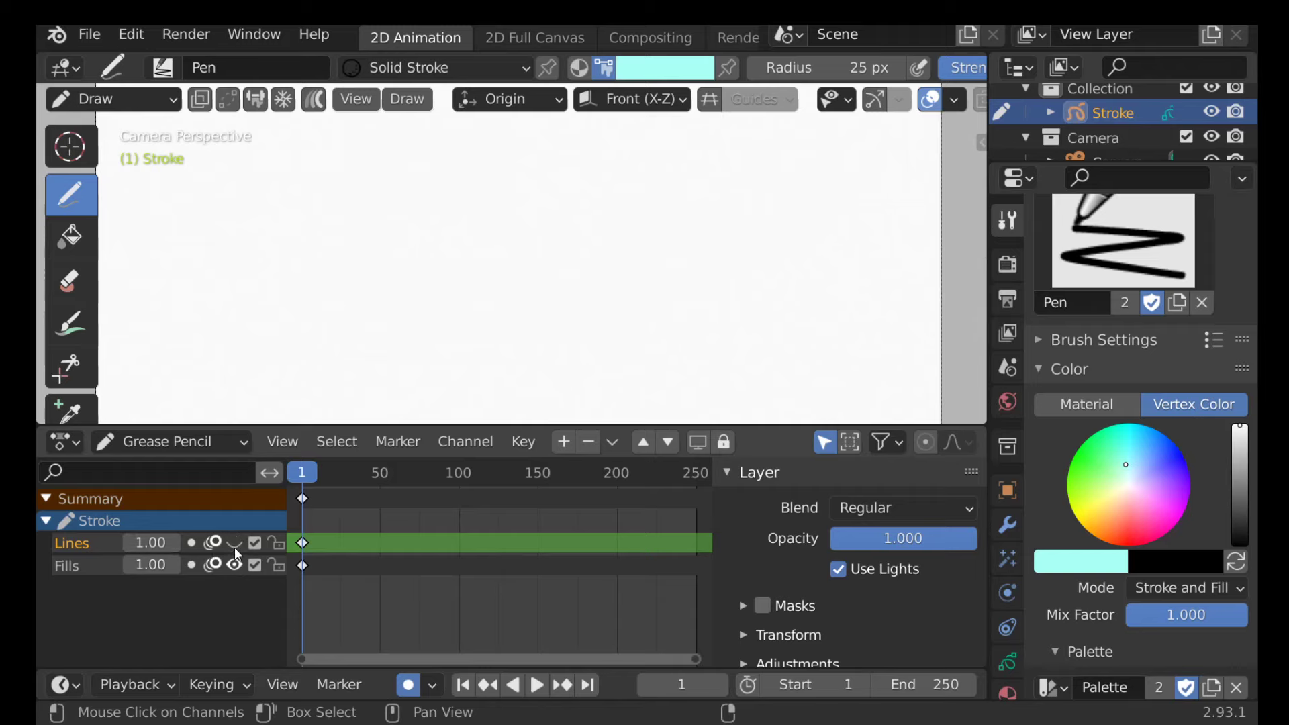
- Draw a green wavy stroke on the Fills layer below the cyan stroke
click(234, 565)
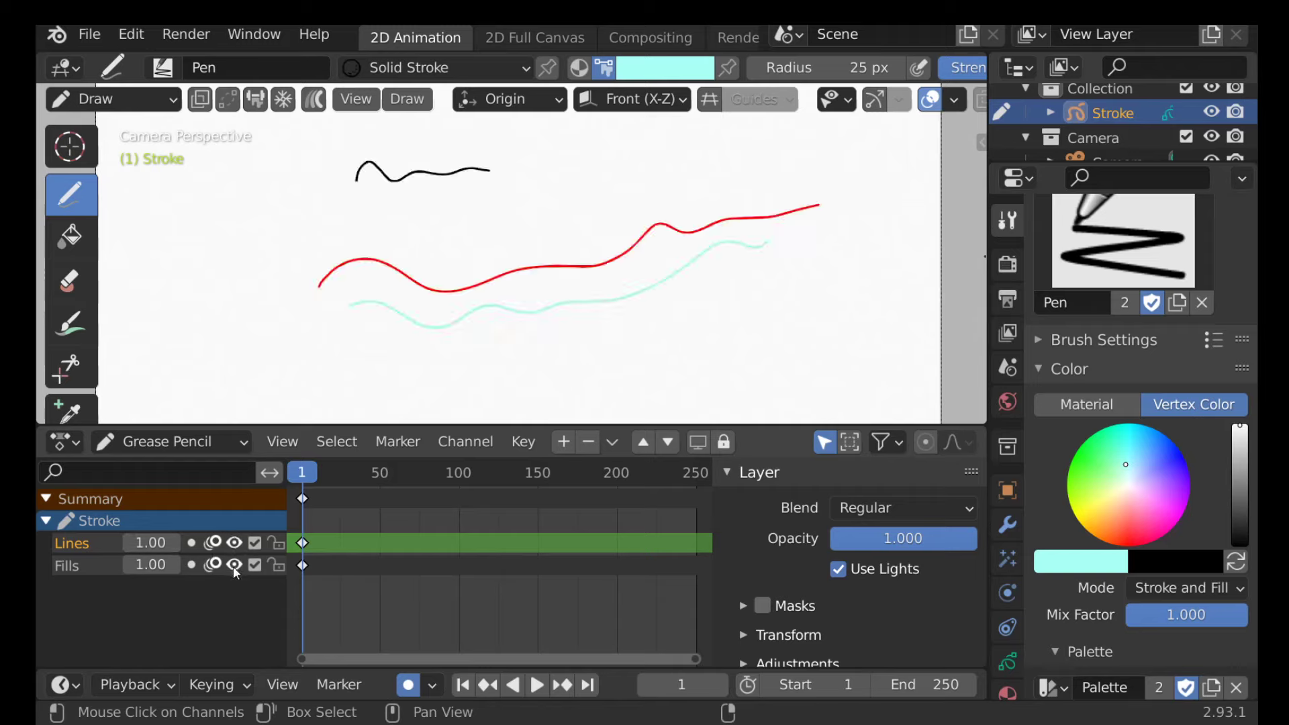
click(70, 562)
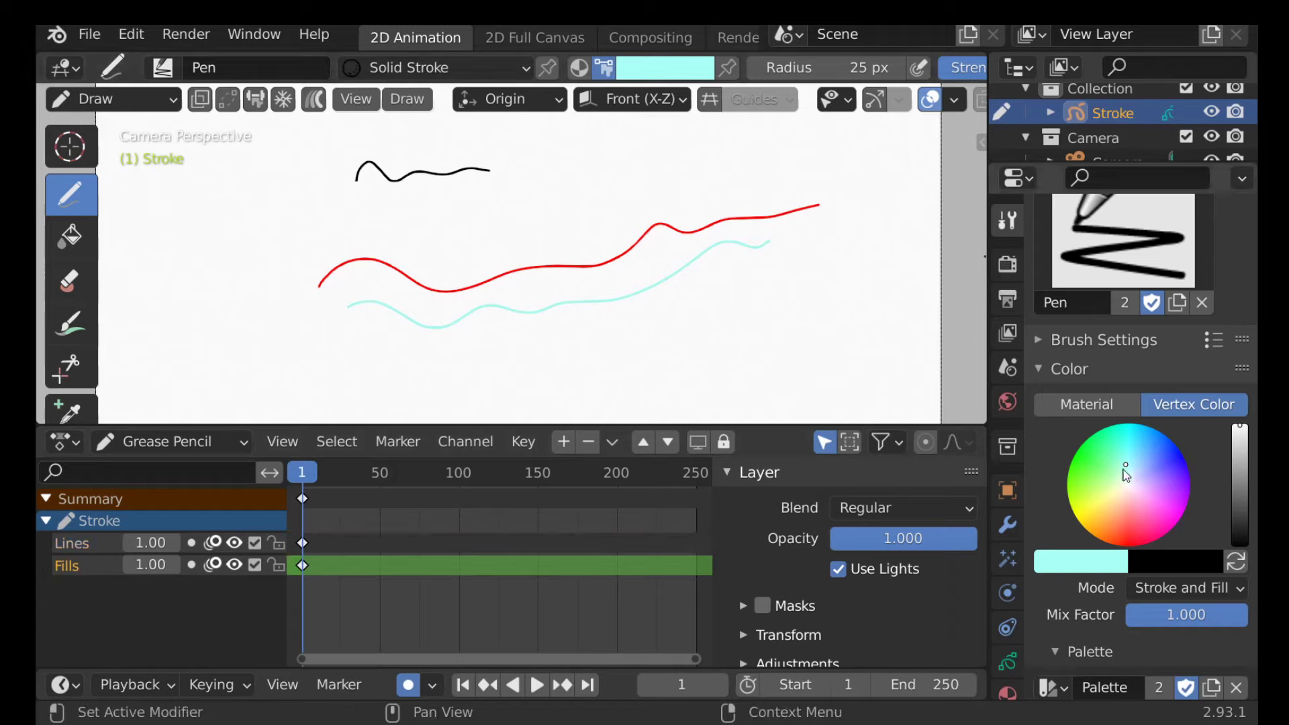
drag(1125, 466, 1076, 463)
mouse_move(369, 368)
mouse_down()
mouse_move(605, 373)
mouse_move(804, 321)
mouse_up()
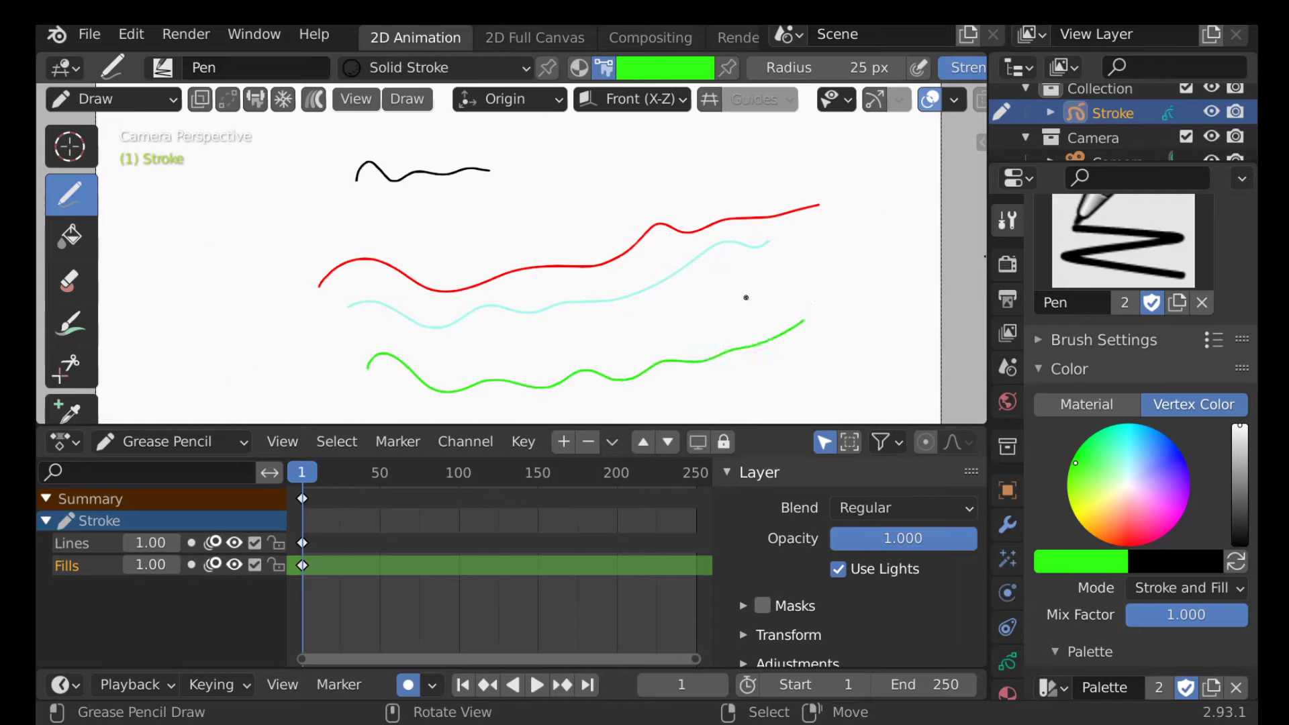
- Make Lines the active layer and test its opacity, visibility and lock toggles
key(y)
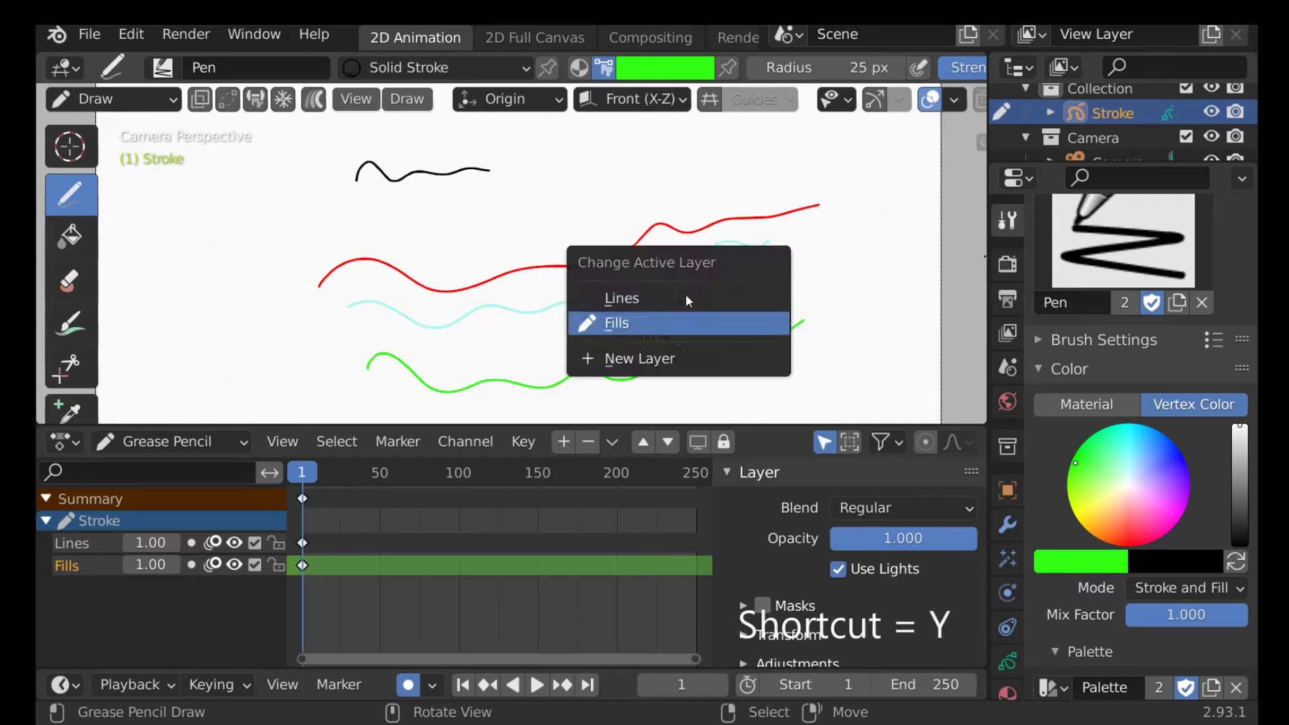
click(638, 299)
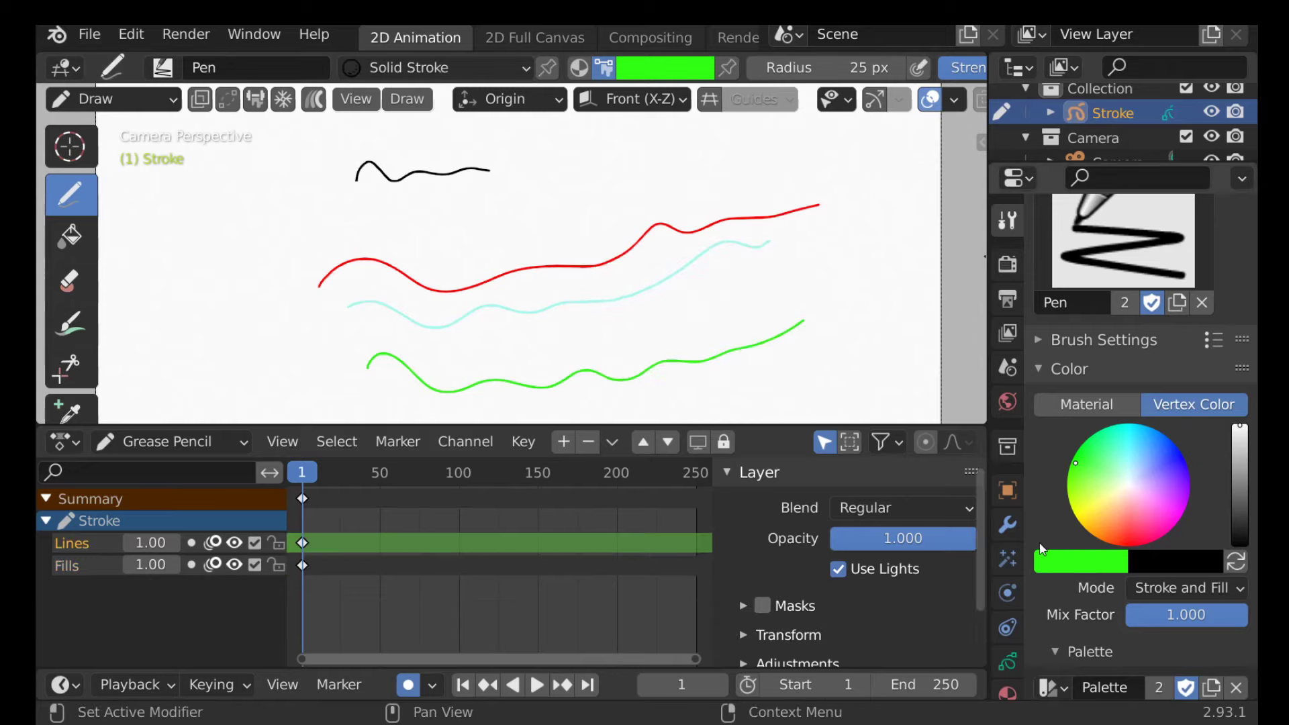
mouse_move(954, 541)
mouse_down()
mouse_move(913, 541)
mouse_move(961, 541)
mouse_up()
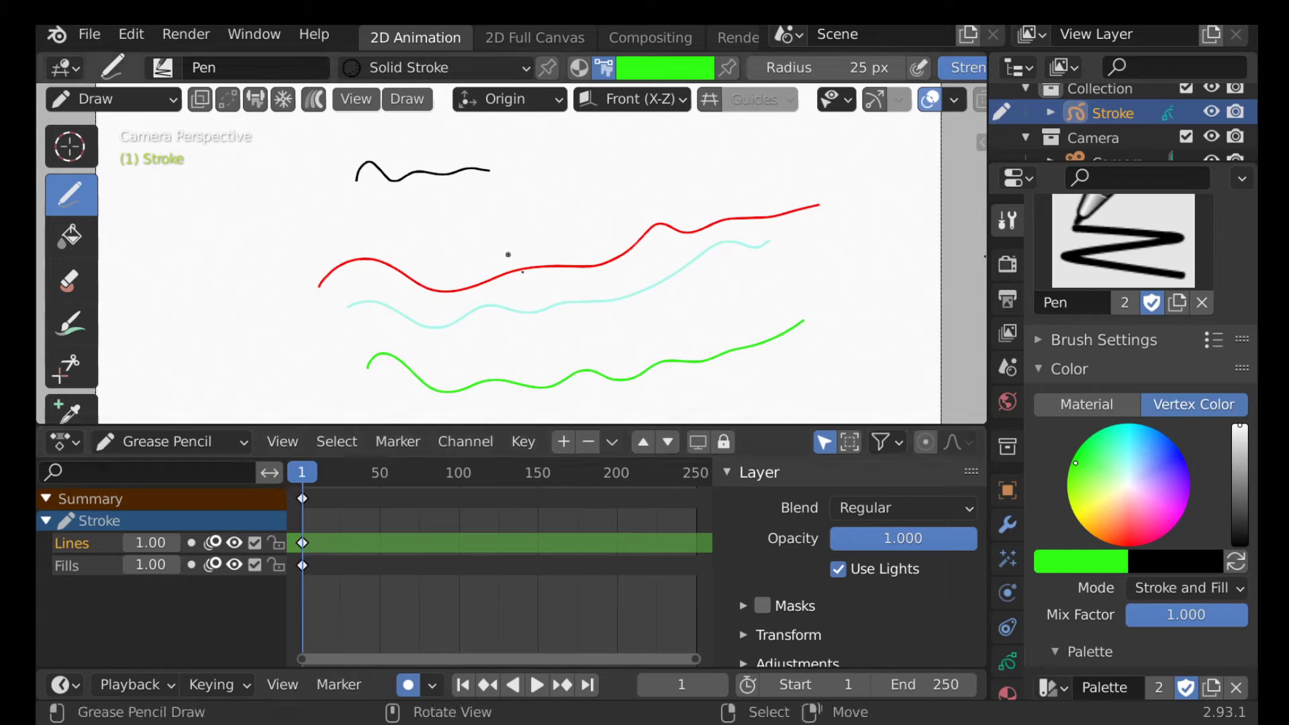
click(235, 543)
click(234, 543)
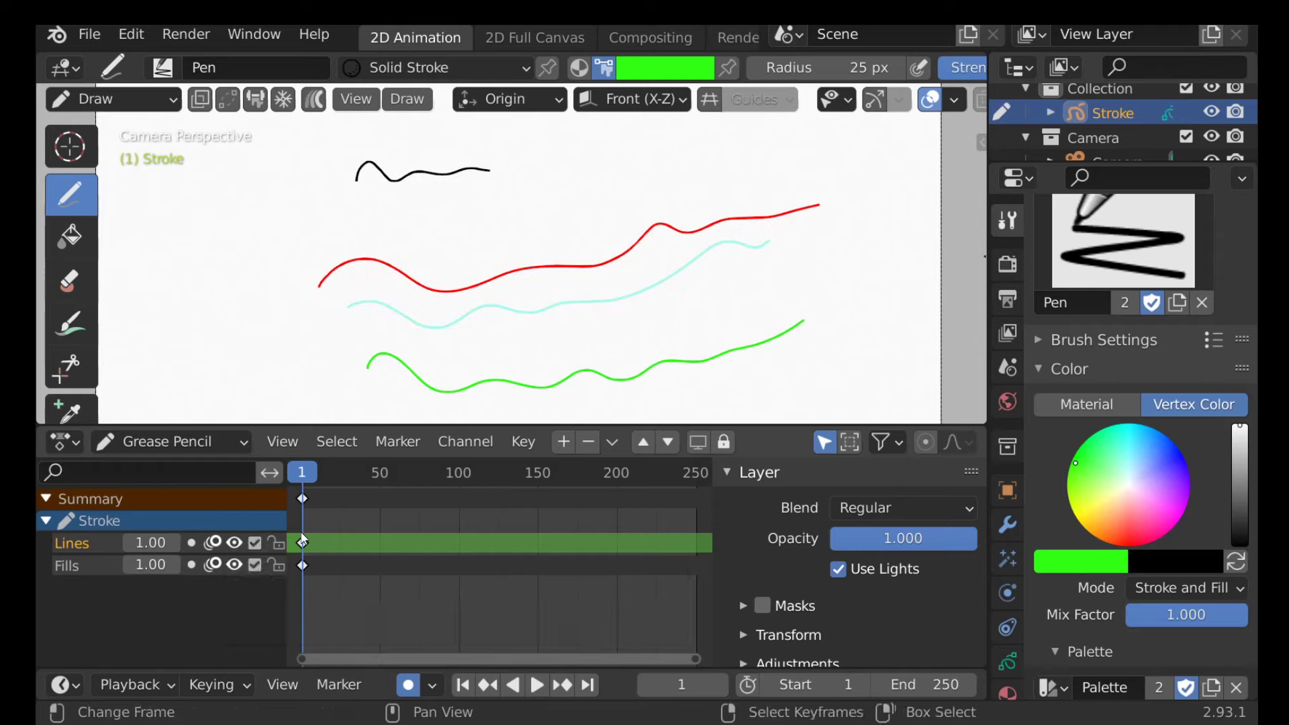
click(276, 544)
click(276, 543)
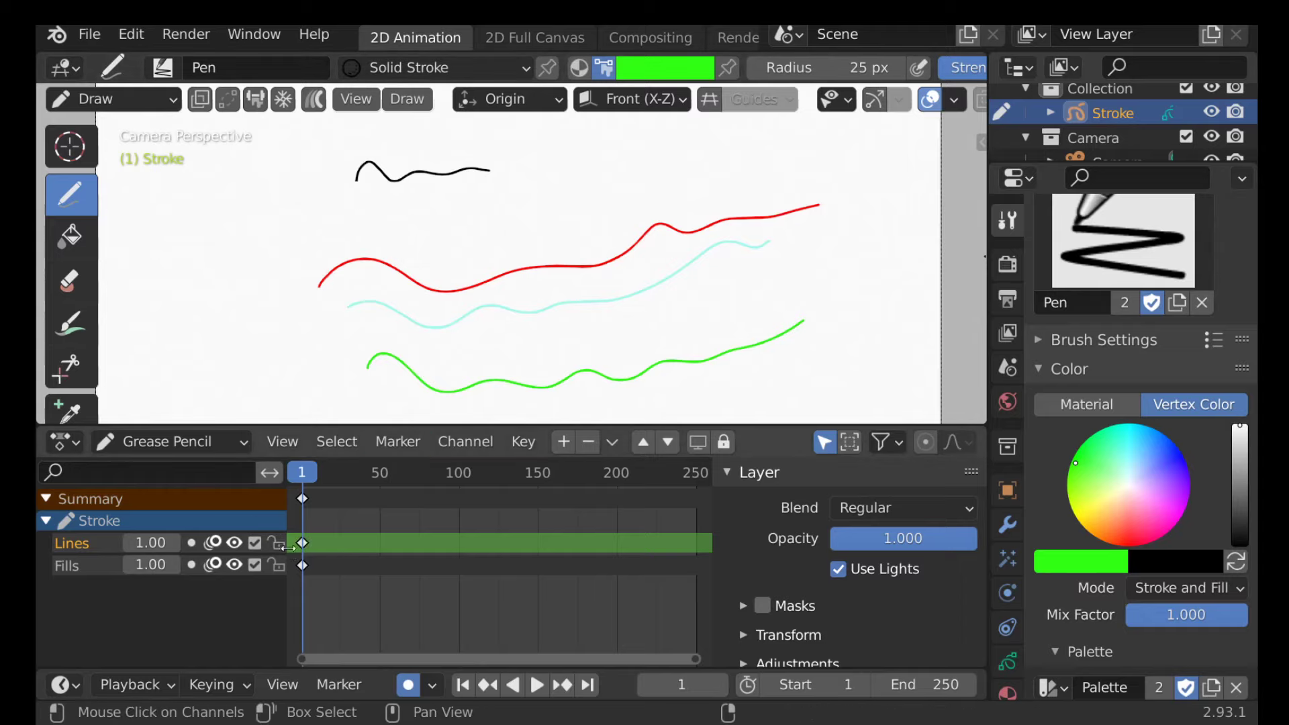
- Enlarge the Dope Sheet and preview Add, Subtract and Multiply blending on the Lines layer
drag(803, 426, 720, 335)
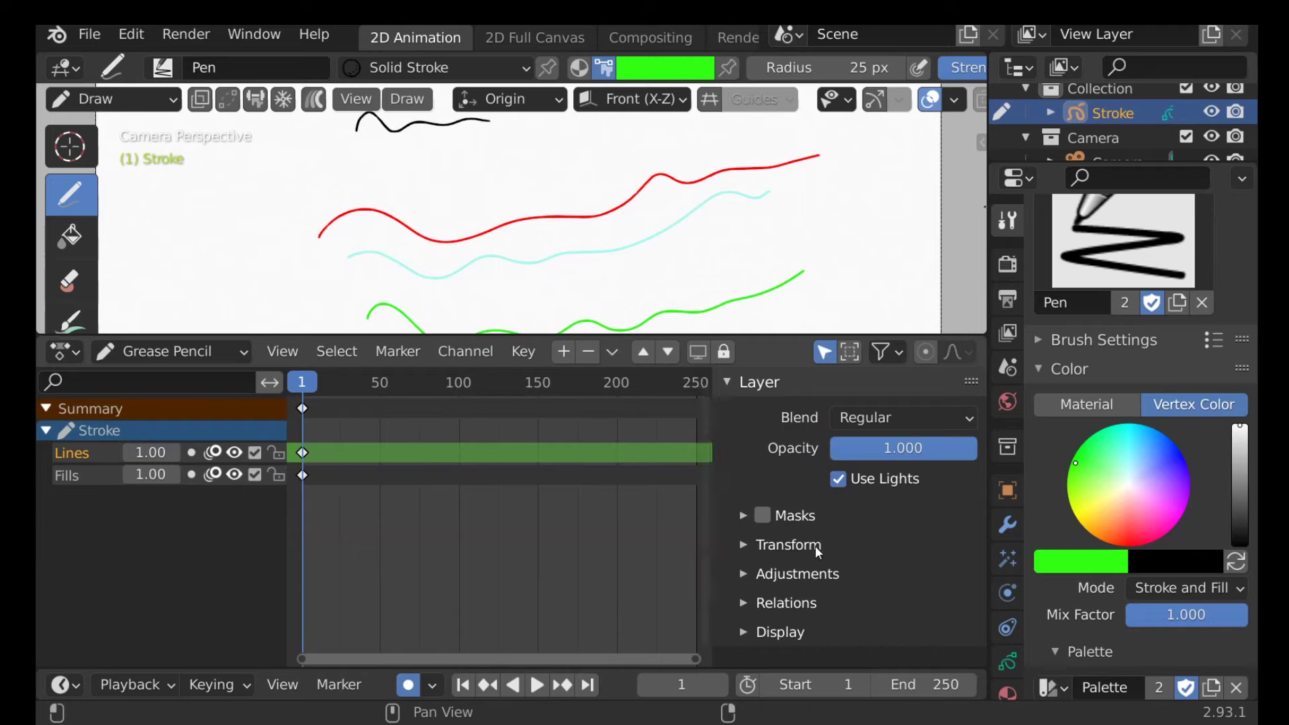
click(896, 418)
click(895, 415)
click(884, 419)
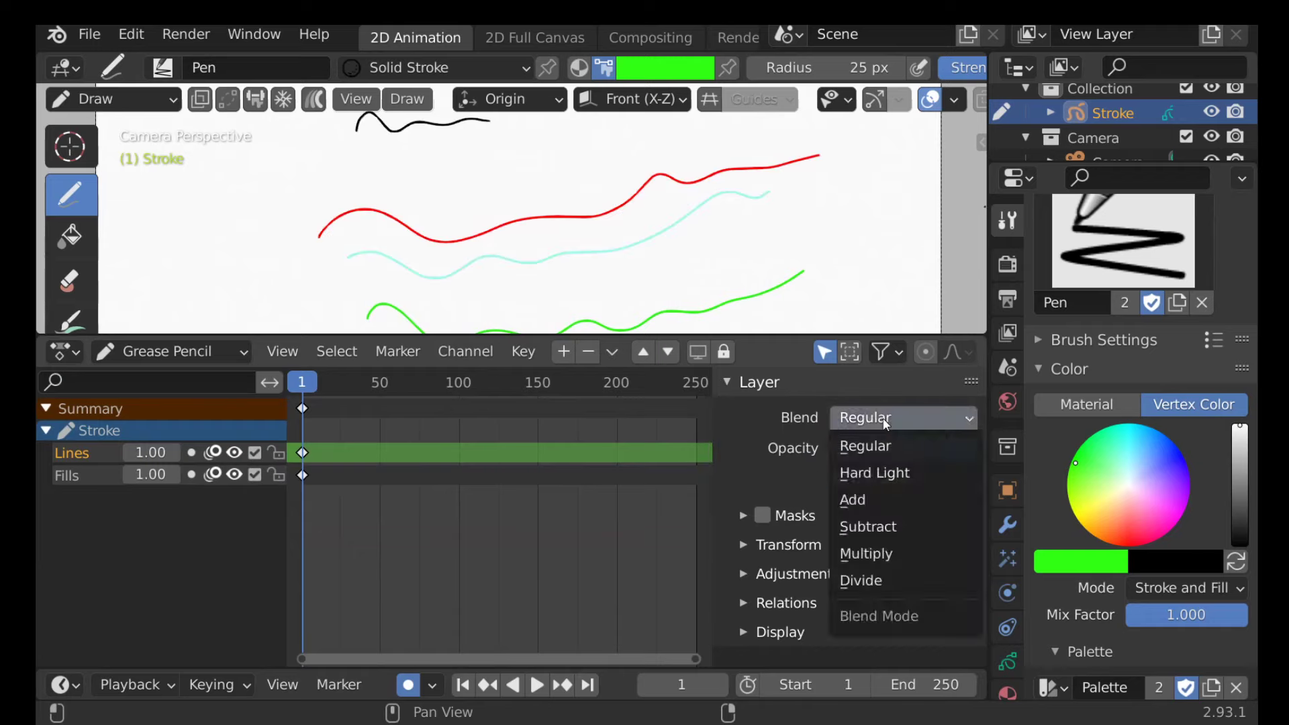
click(878, 494)
click(877, 419)
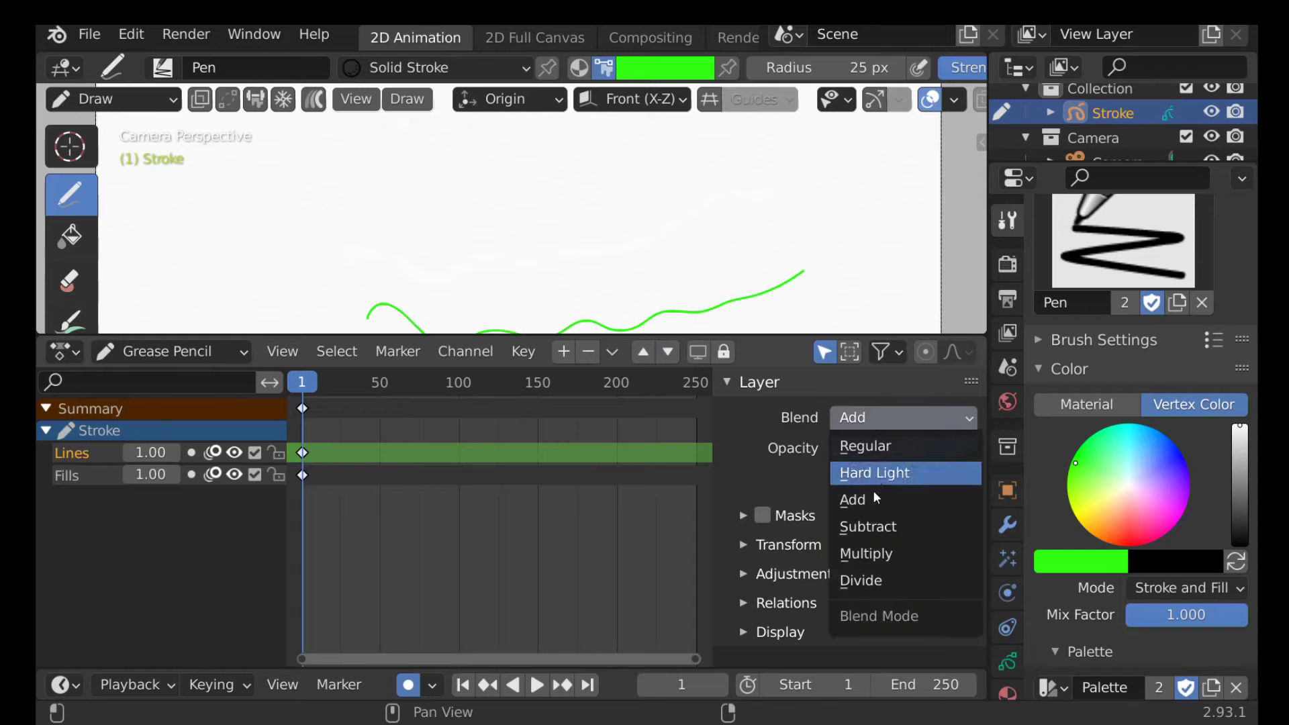
click(873, 530)
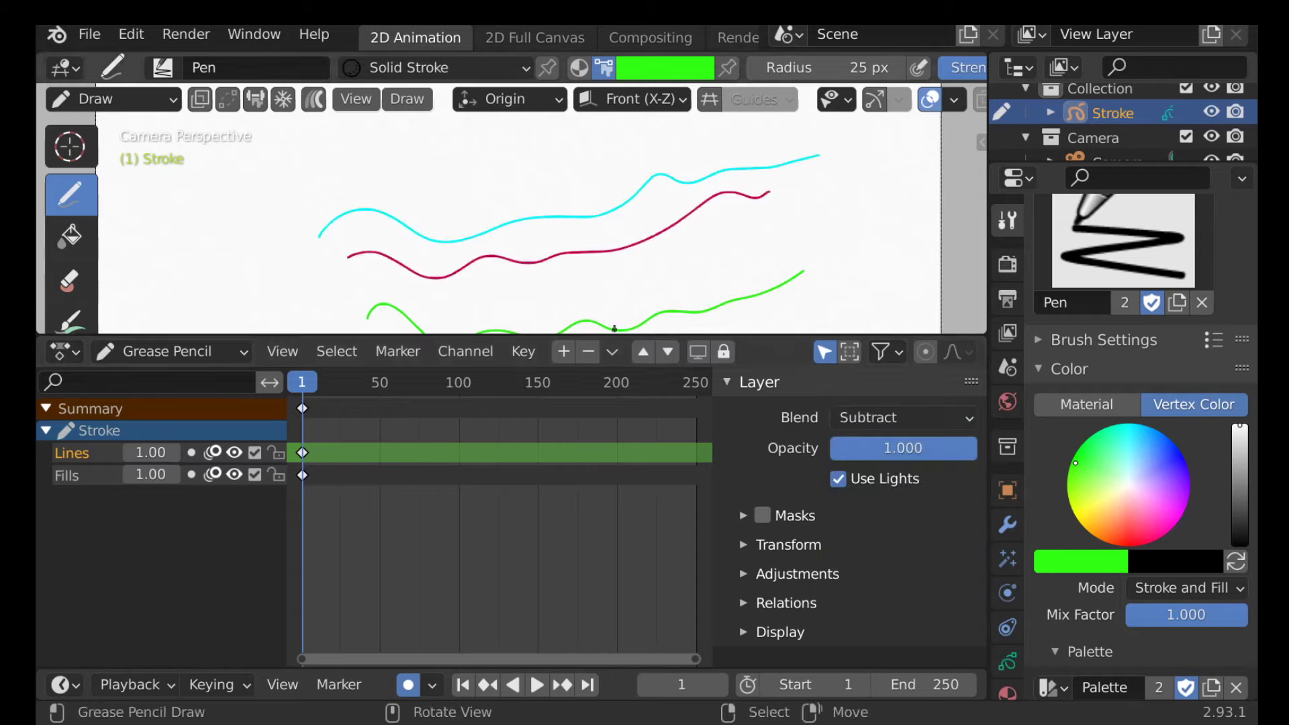
click(883, 417)
click(876, 555)
- Return Lines blending to Regular and draw a closed black outline
click(884, 417)
click(873, 457)
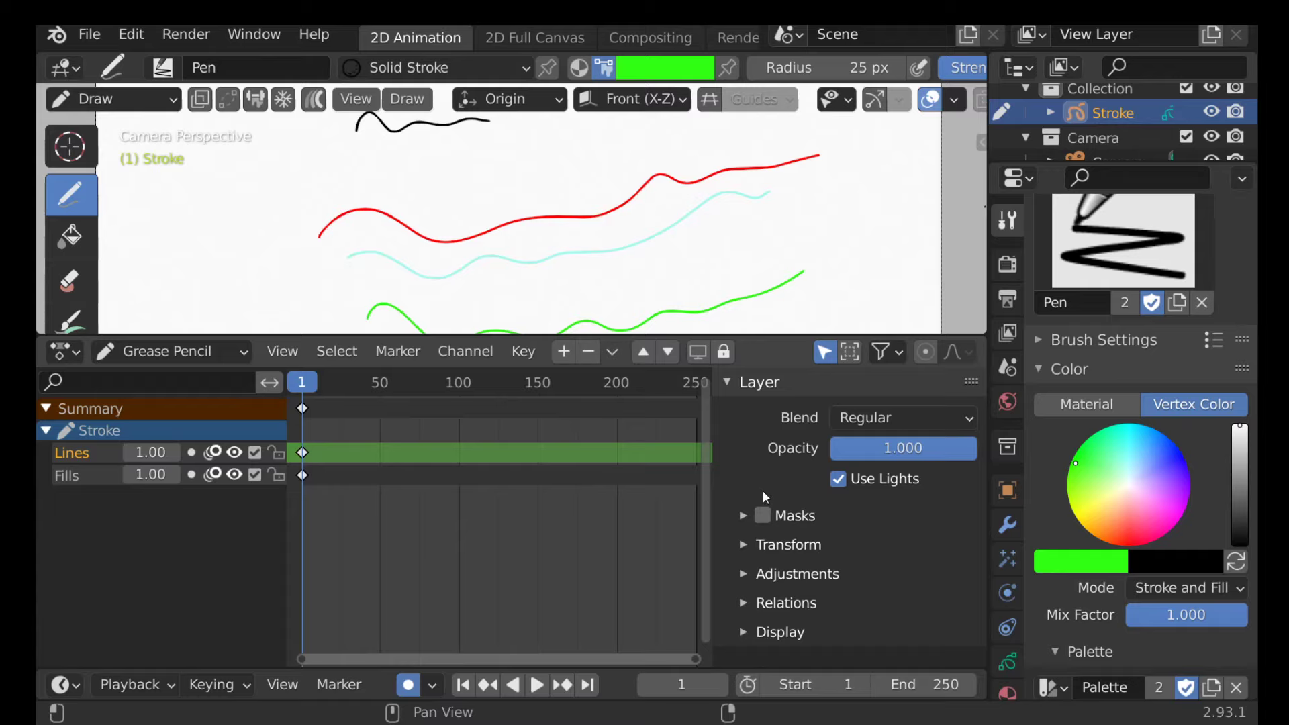
mouse_move(488, 160)
mouse_down()
mouse_move(467, 242)
mouse_move(564, 308)
mouse_move(493, 154)
mouse_up()
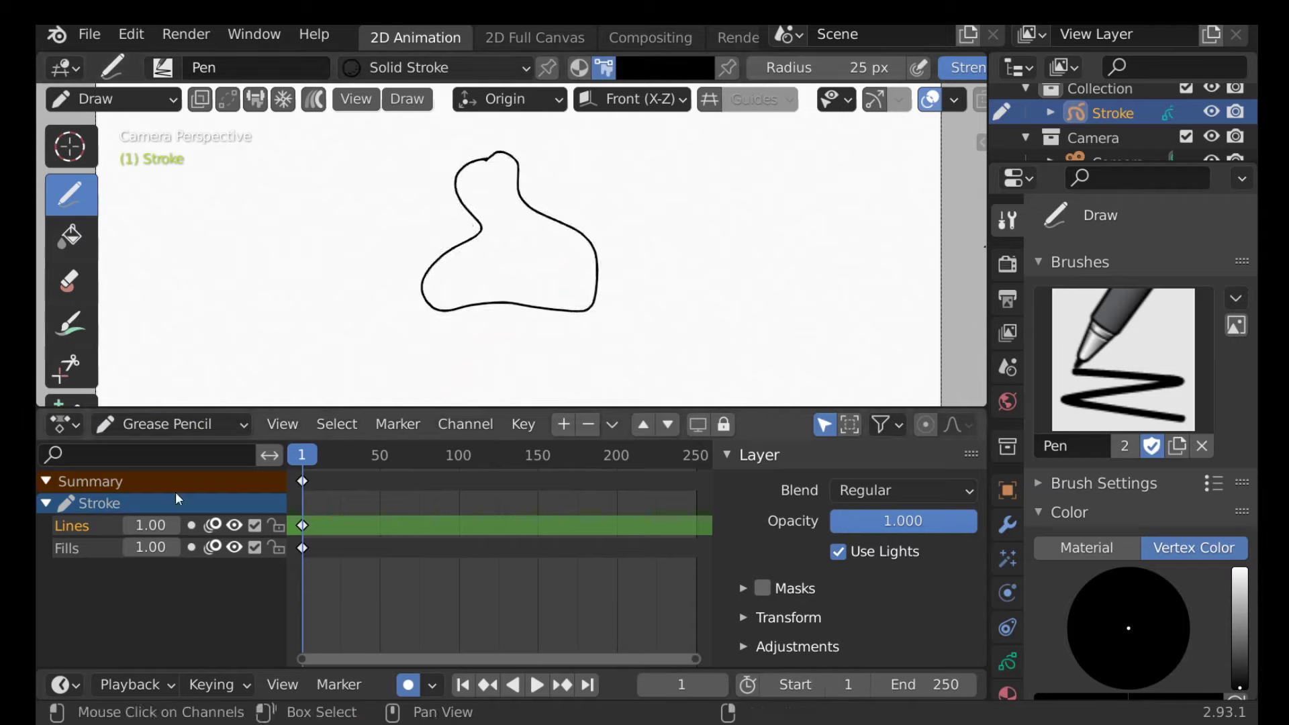
- Enable masking on the Fills layer and add Lines as its mask
click(76, 550)
click(192, 548)
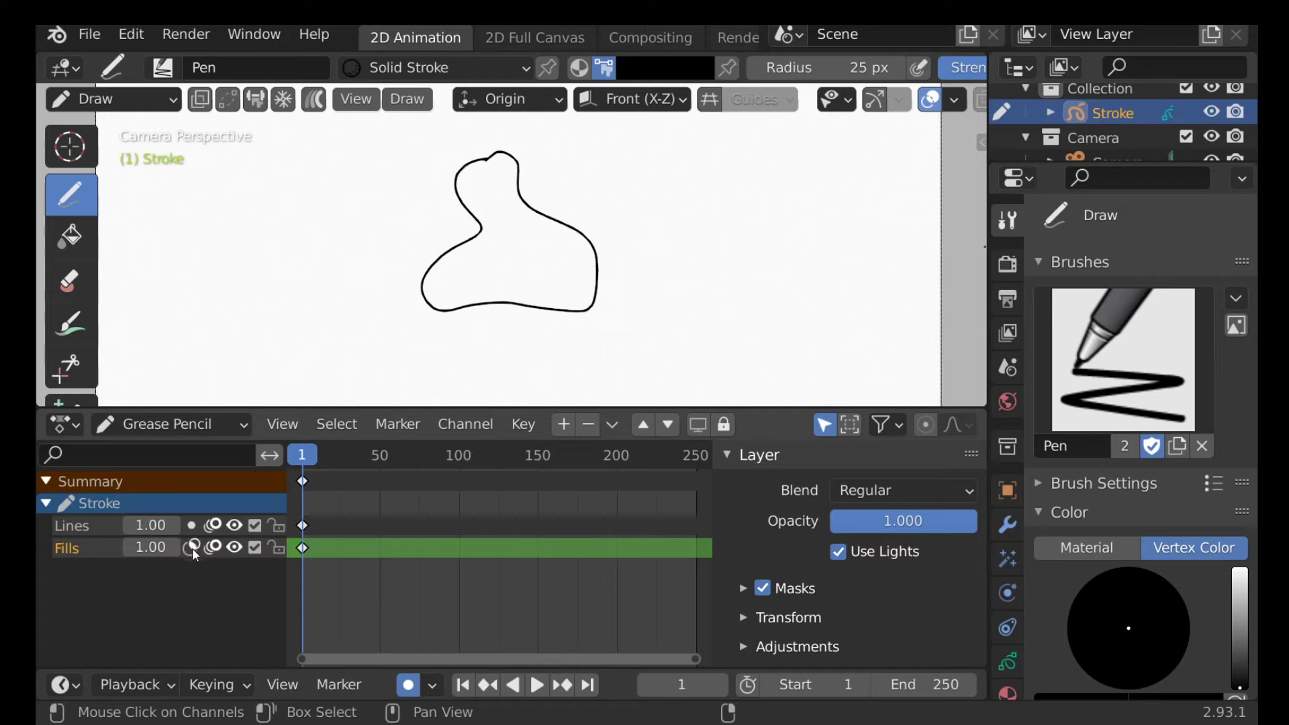
click(743, 588)
scroll(863, 590, down, 2)
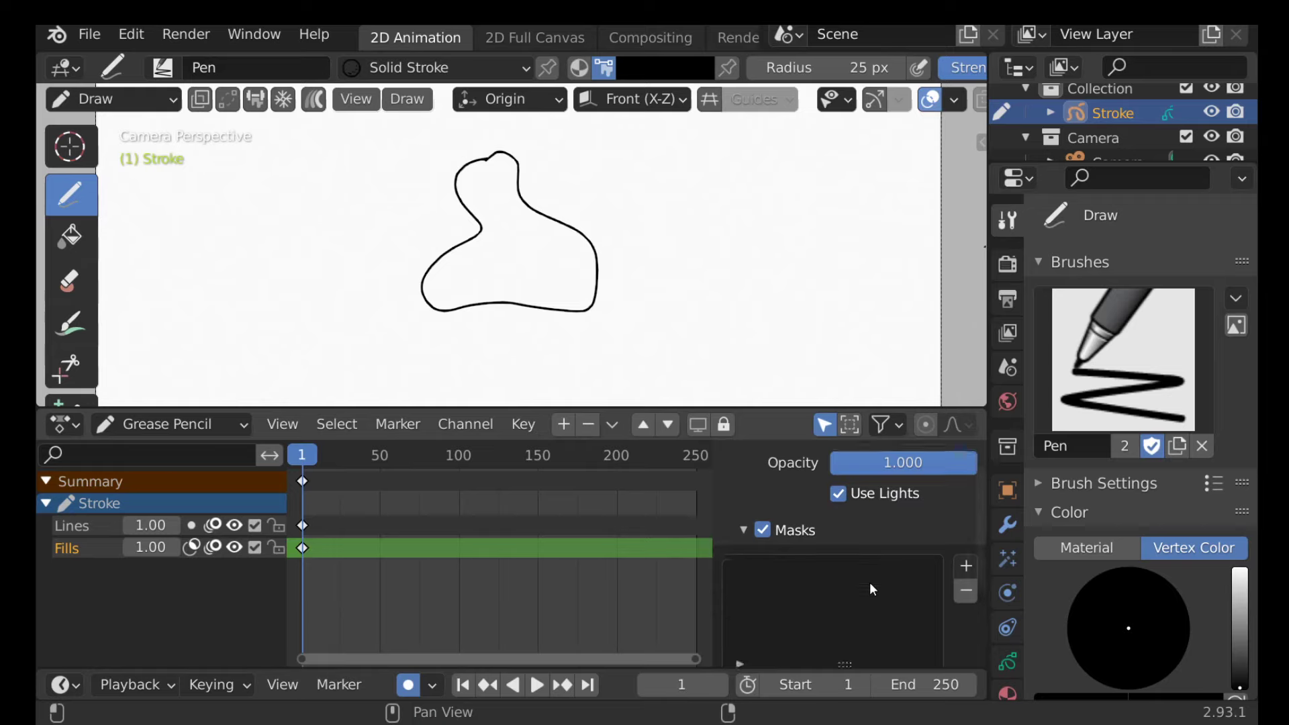
scroll(872, 583, down, 1)
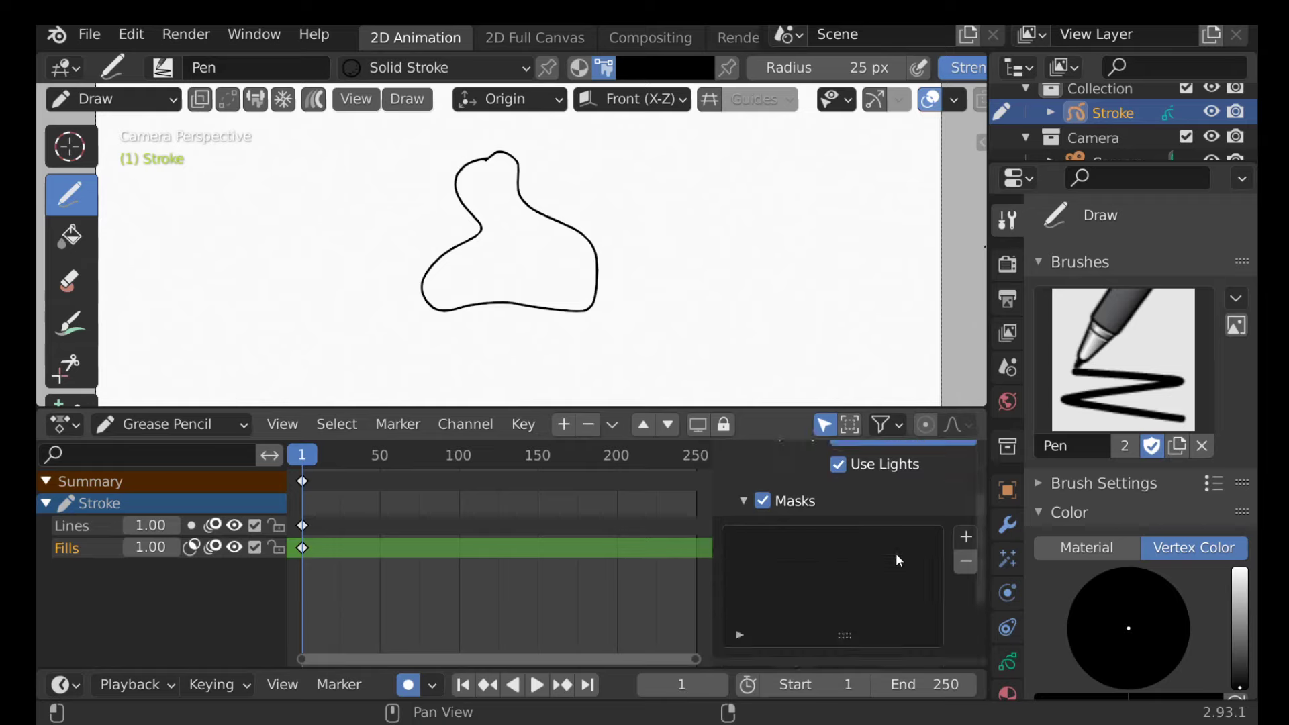
click(966, 538)
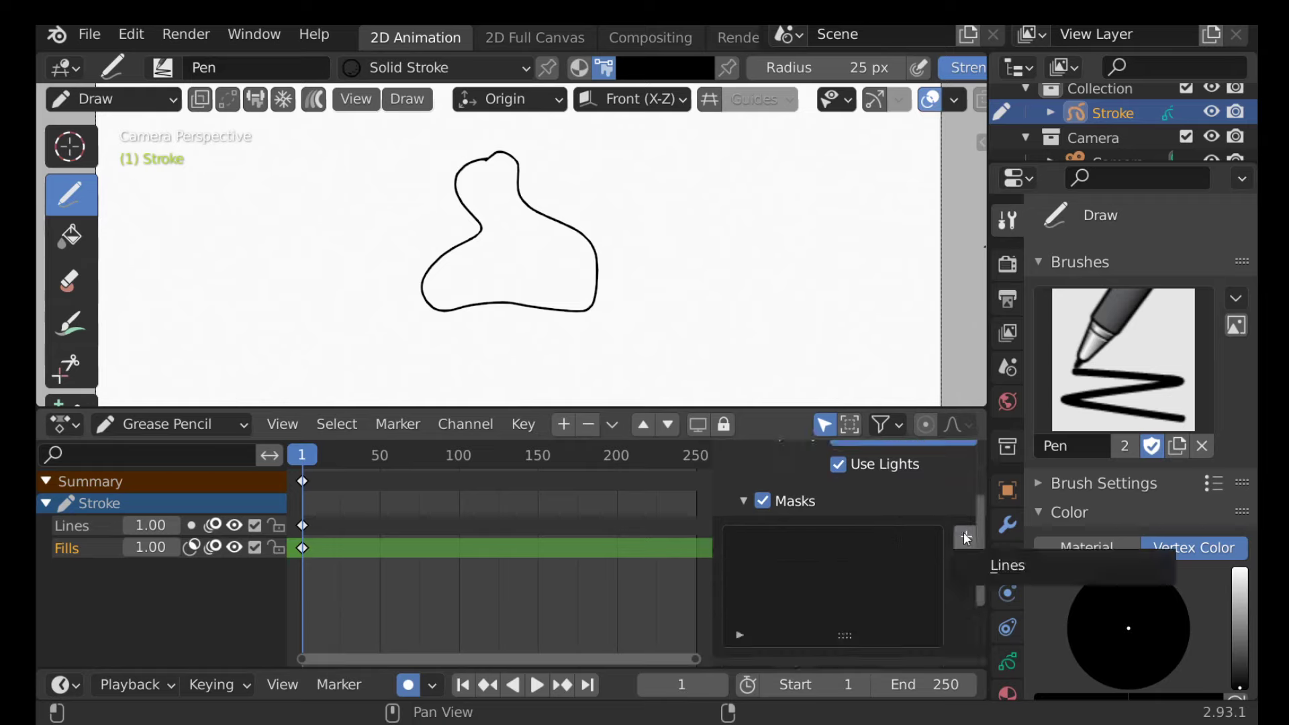
click(996, 566)
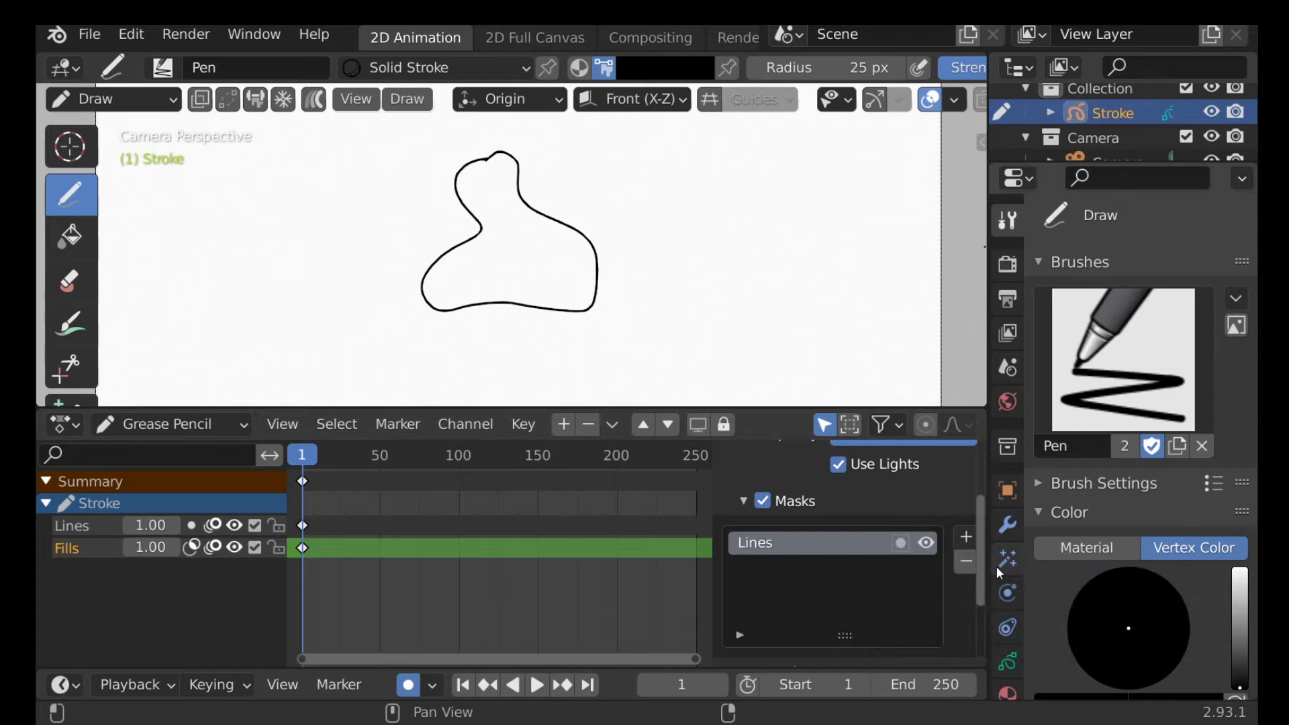
- Move Fills above Lines and paint red over part of the black outline
click(650, 74)
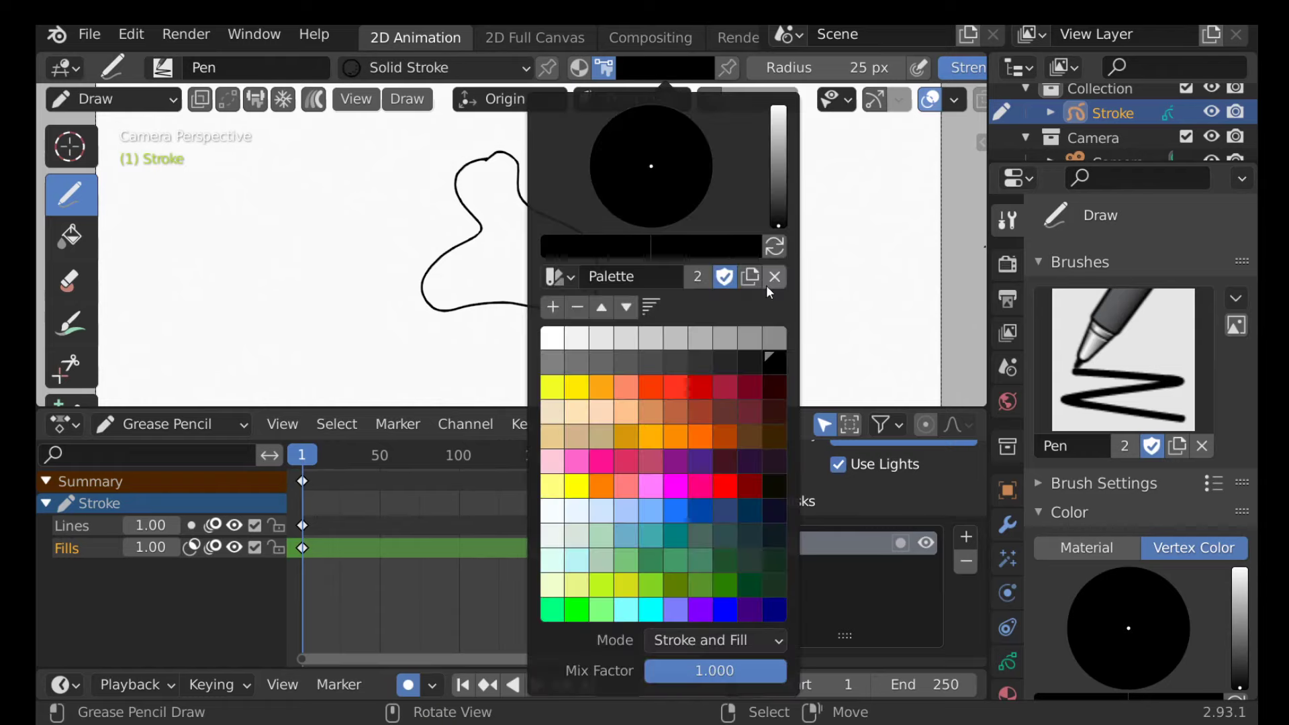
click(699, 388)
scroll(461, 253, up, 8)
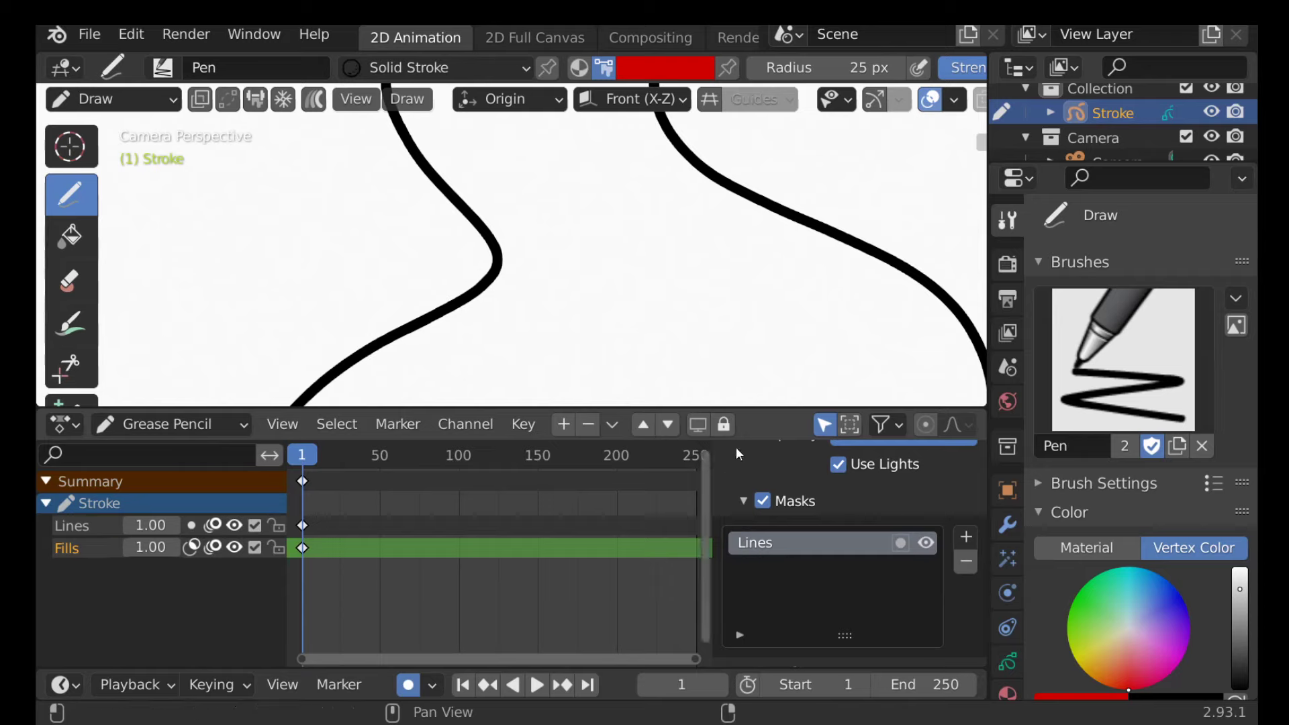
click(646, 426)
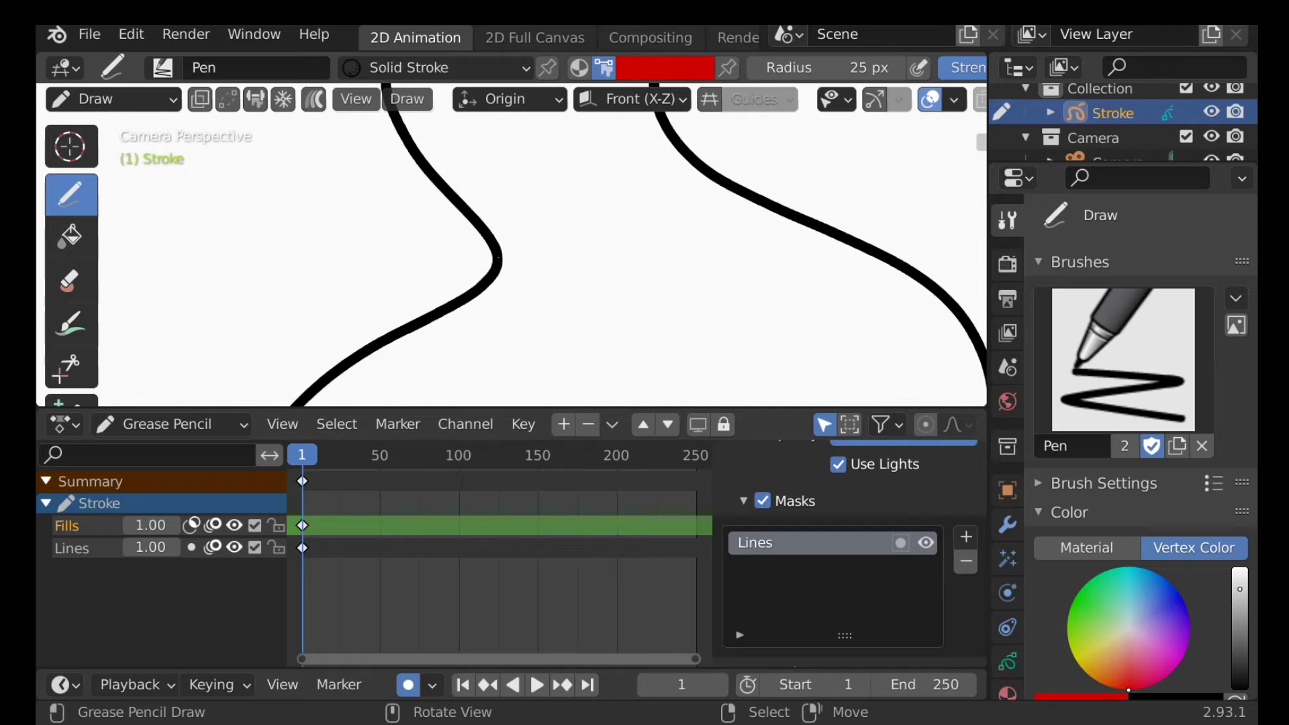
mouse_move(430, 315)
mouse_down()
mouse_move(459, 286)
mouse_move(479, 288)
mouse_move(496, 259)
mouse_move(475, 217)
mouse_up()
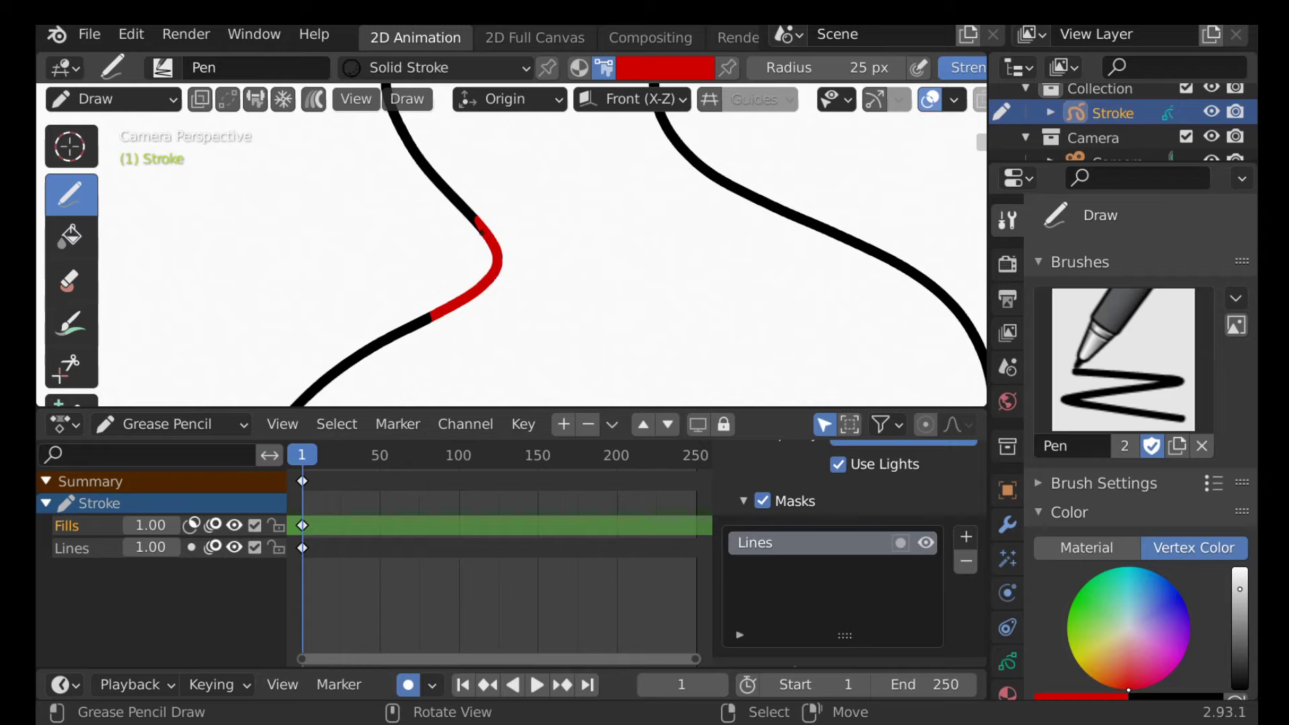
scroll(520, 265, down, 6)
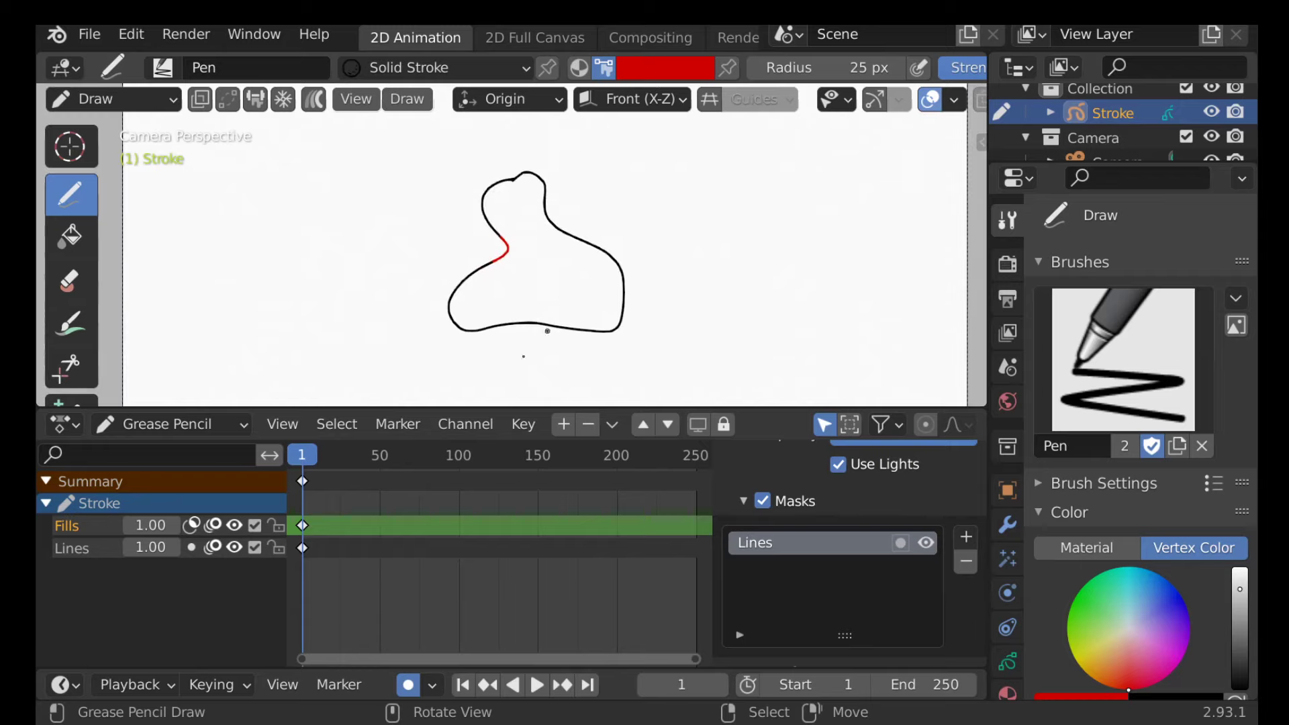
- Draw a black blob with the Solid Fill material on the Lines layer
click(94, 549)
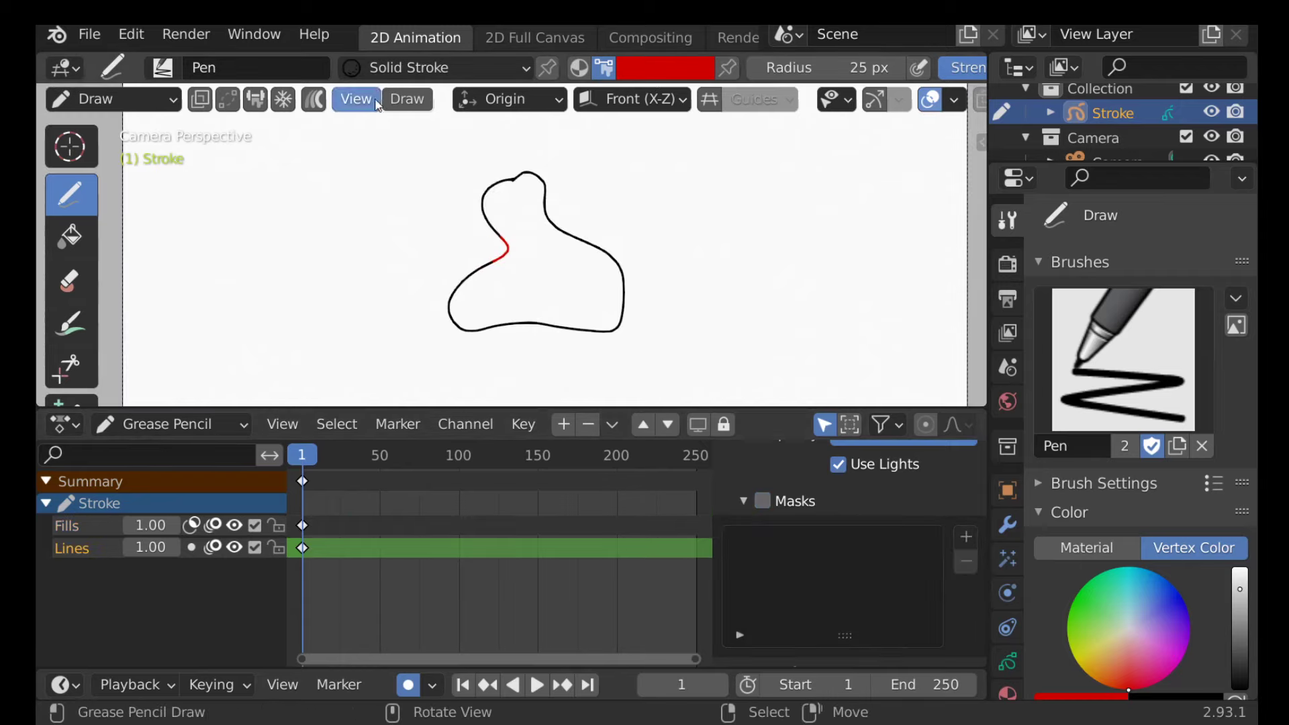
click(396, 68)
click(356, 174)
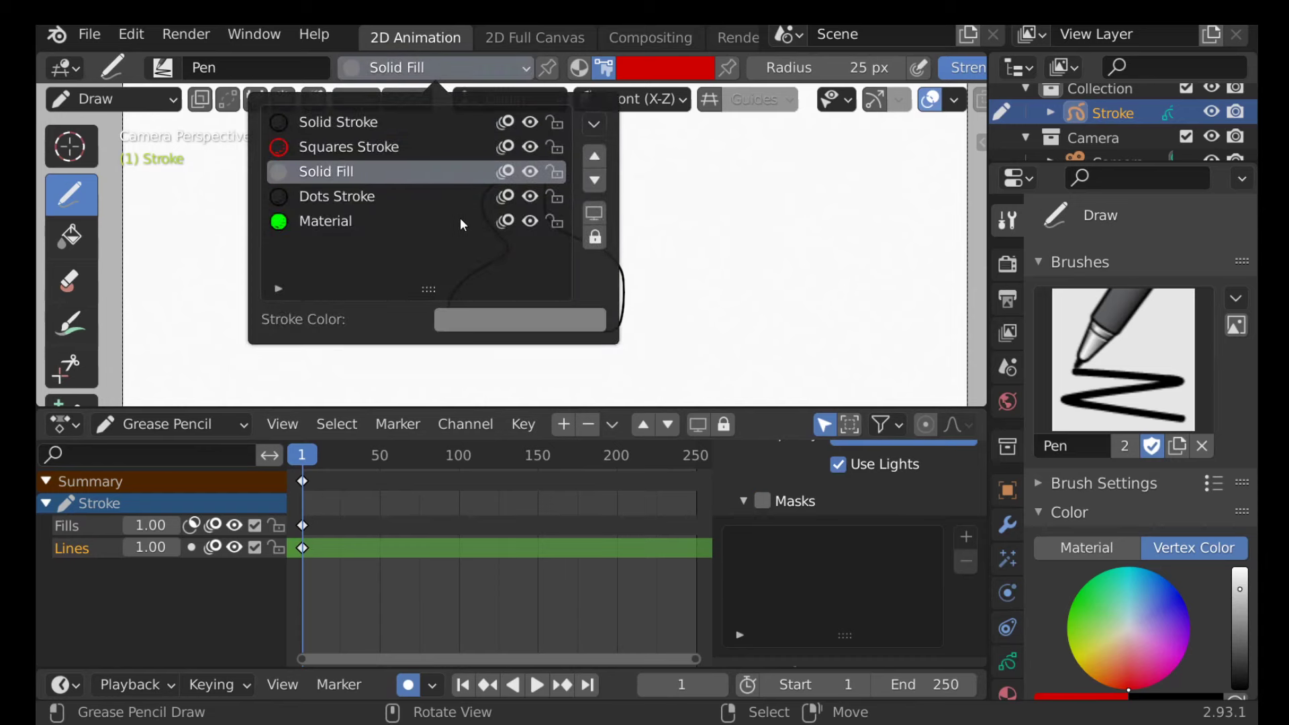
click(646, 67)
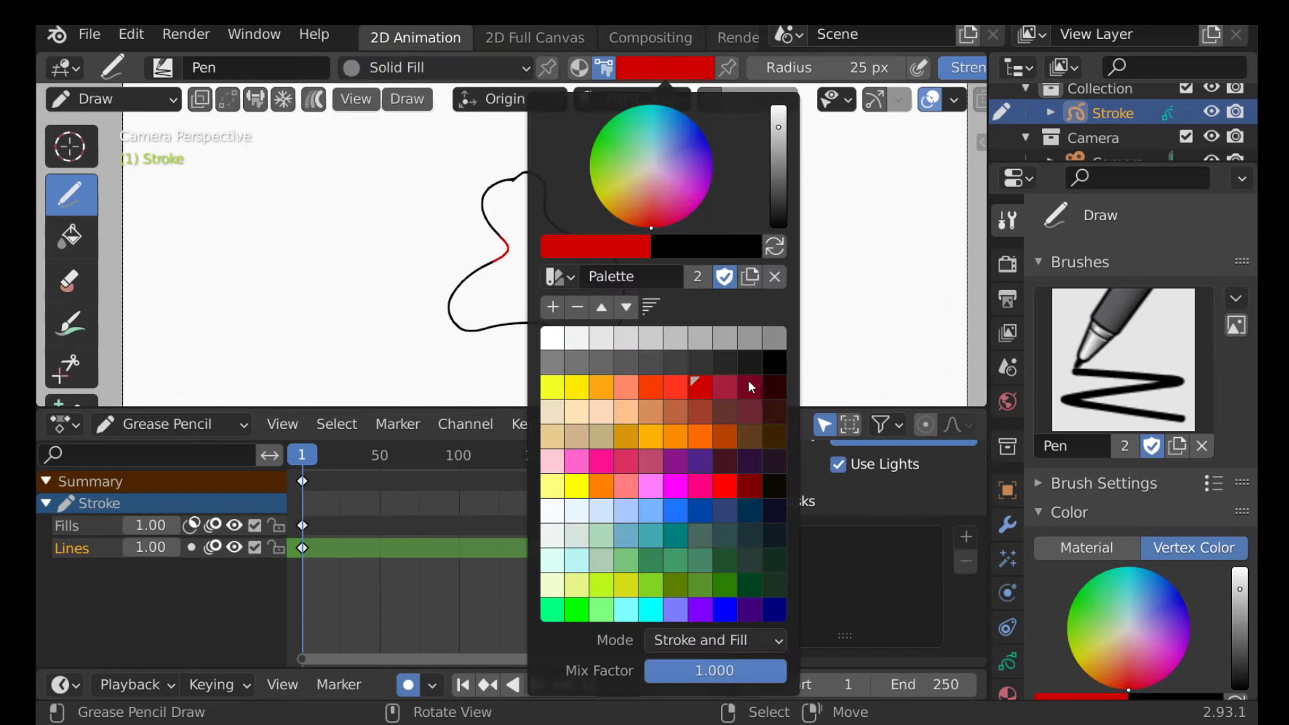
click(773, 364)
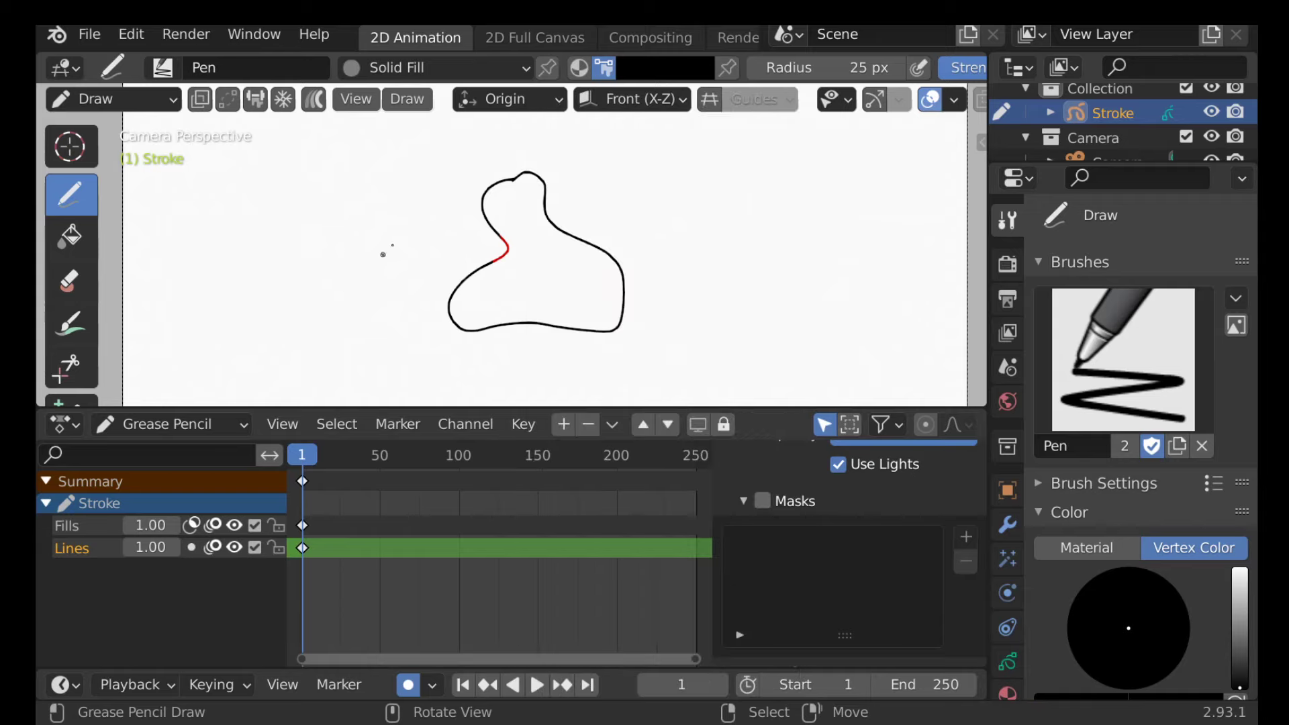
mouse_move(265, 201)
mouse_down()
mouse_move(389, 288)
mouse_move(316, 149)
mouse_move(269, 188)
mouse_up()
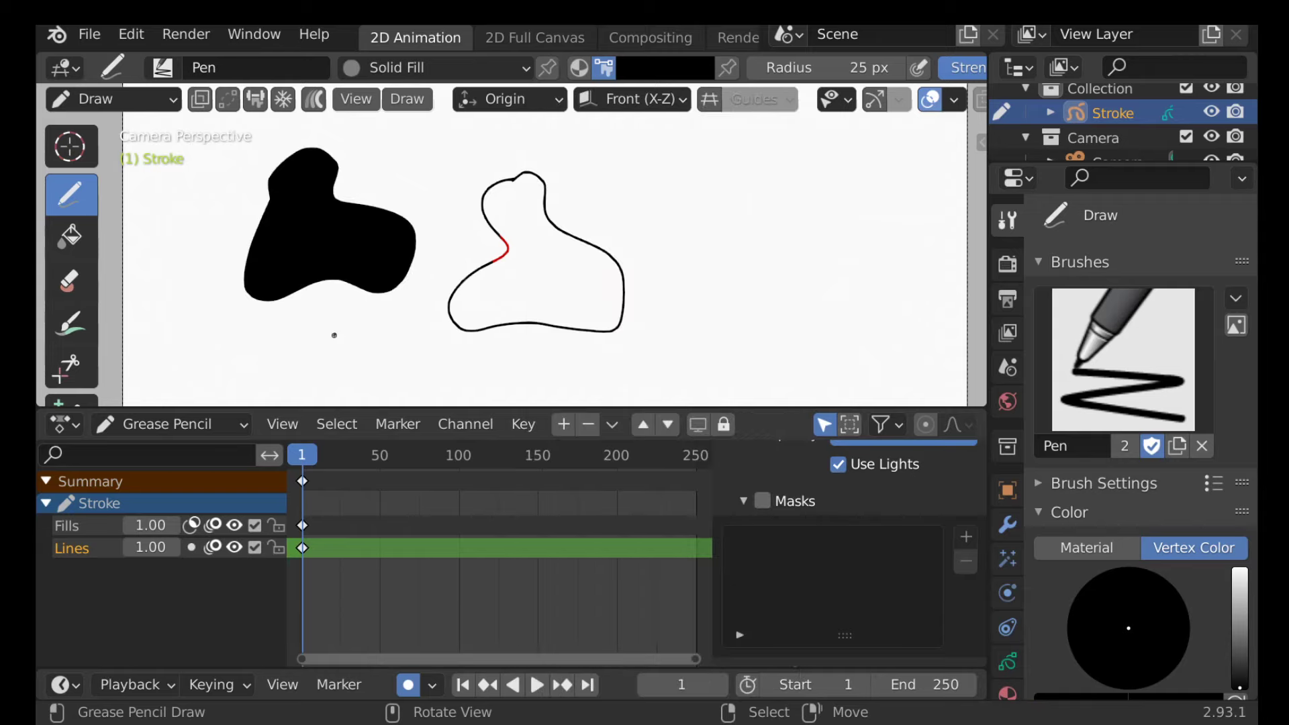
- Draw green Solid Stroke lines over the blob on the Fills layer
click(446, 68)
click(393, 121)
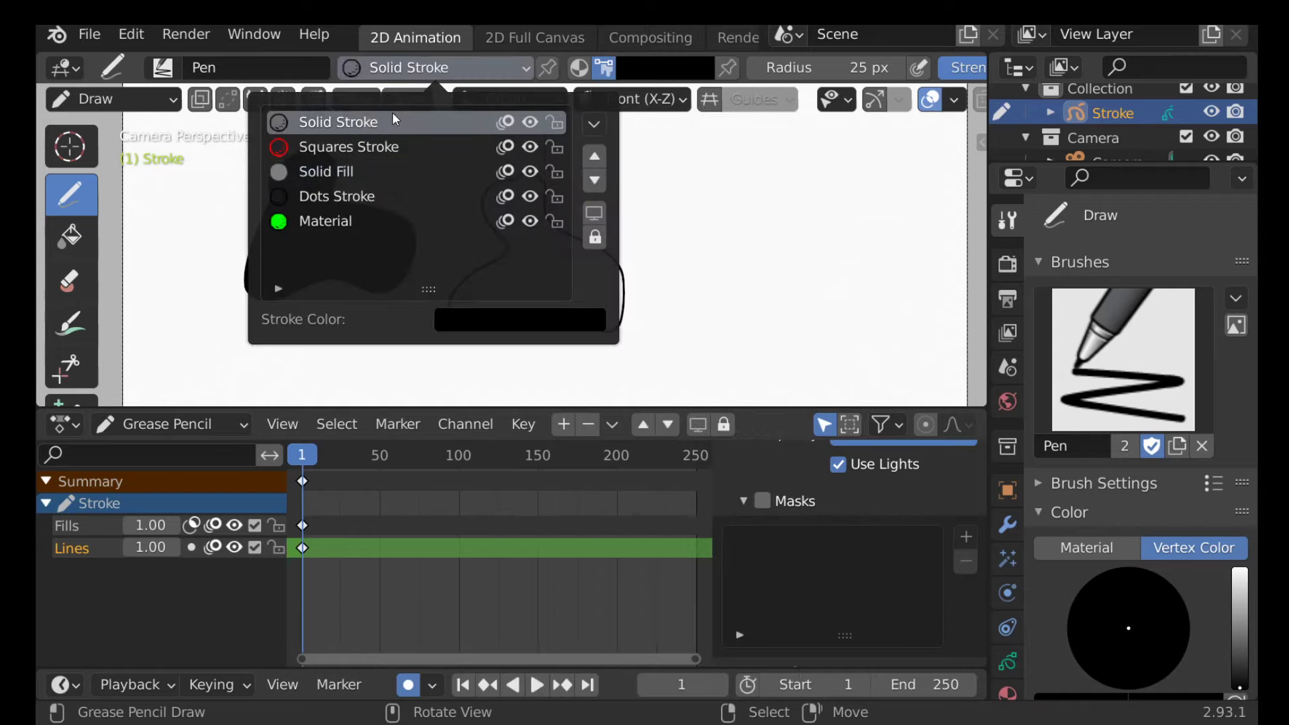
click(71, 526)
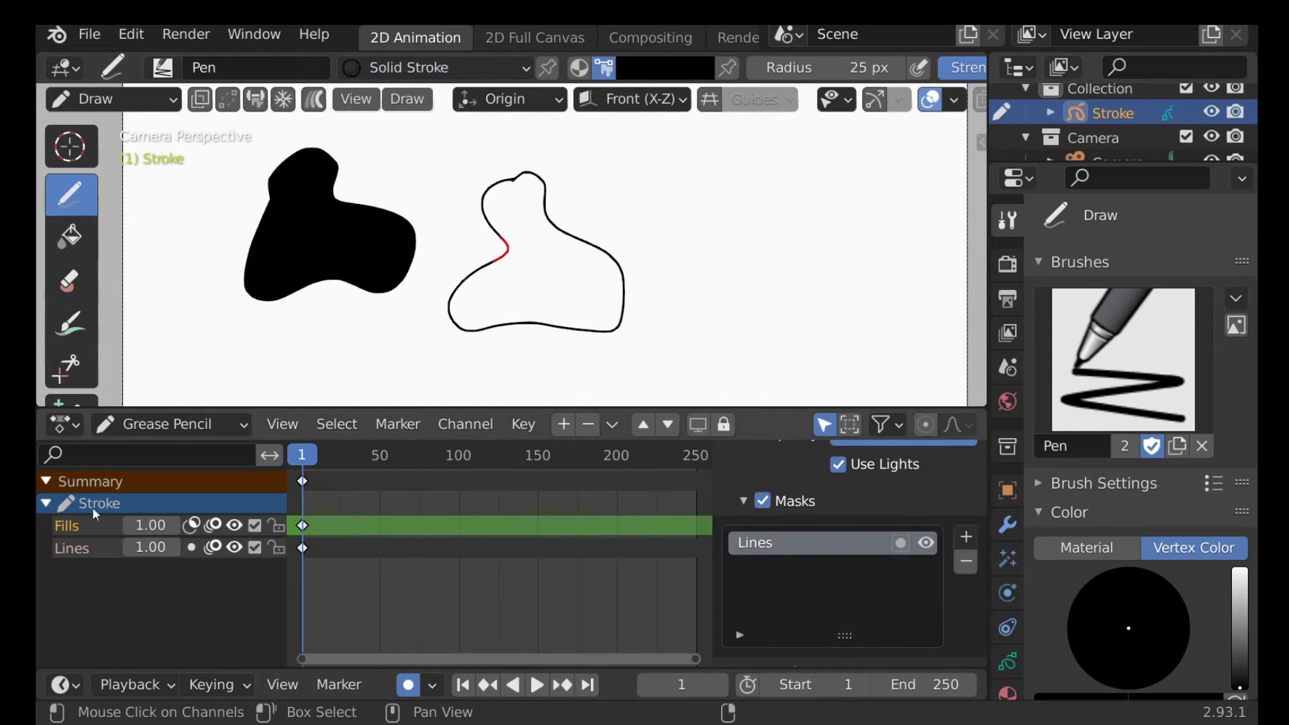
click(665, 67)
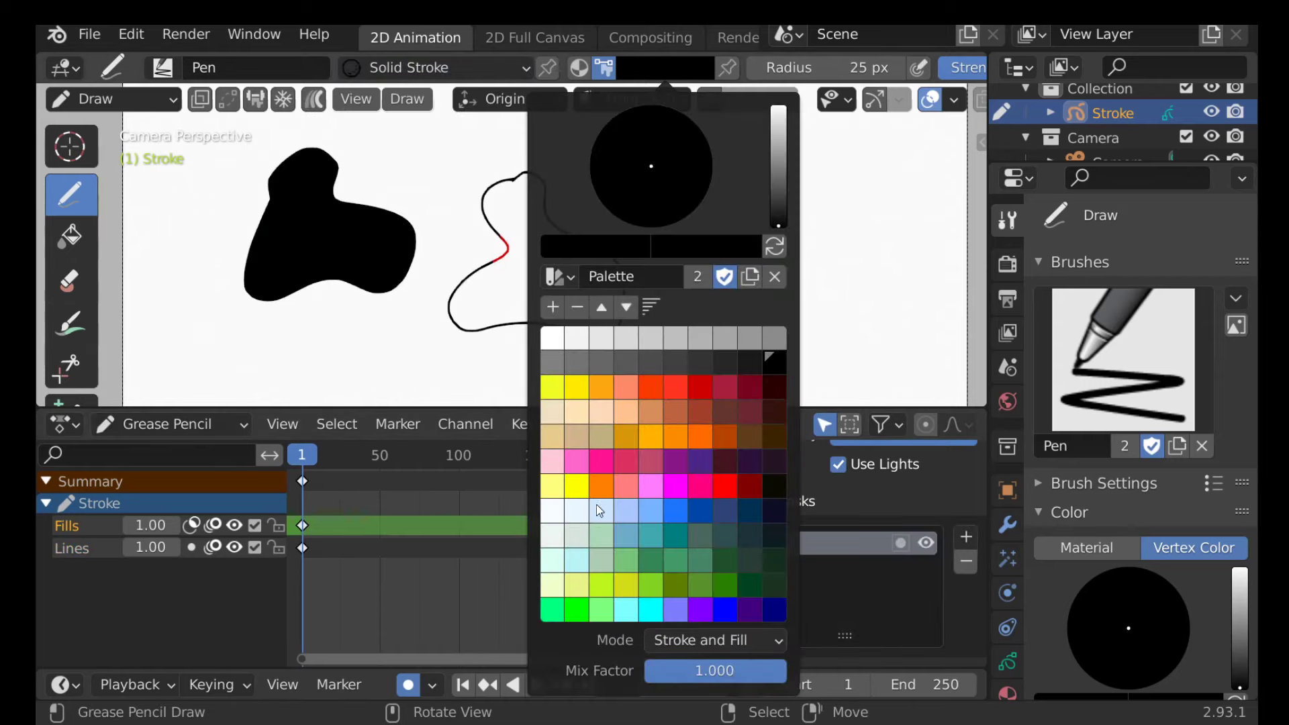
click(569, 615)
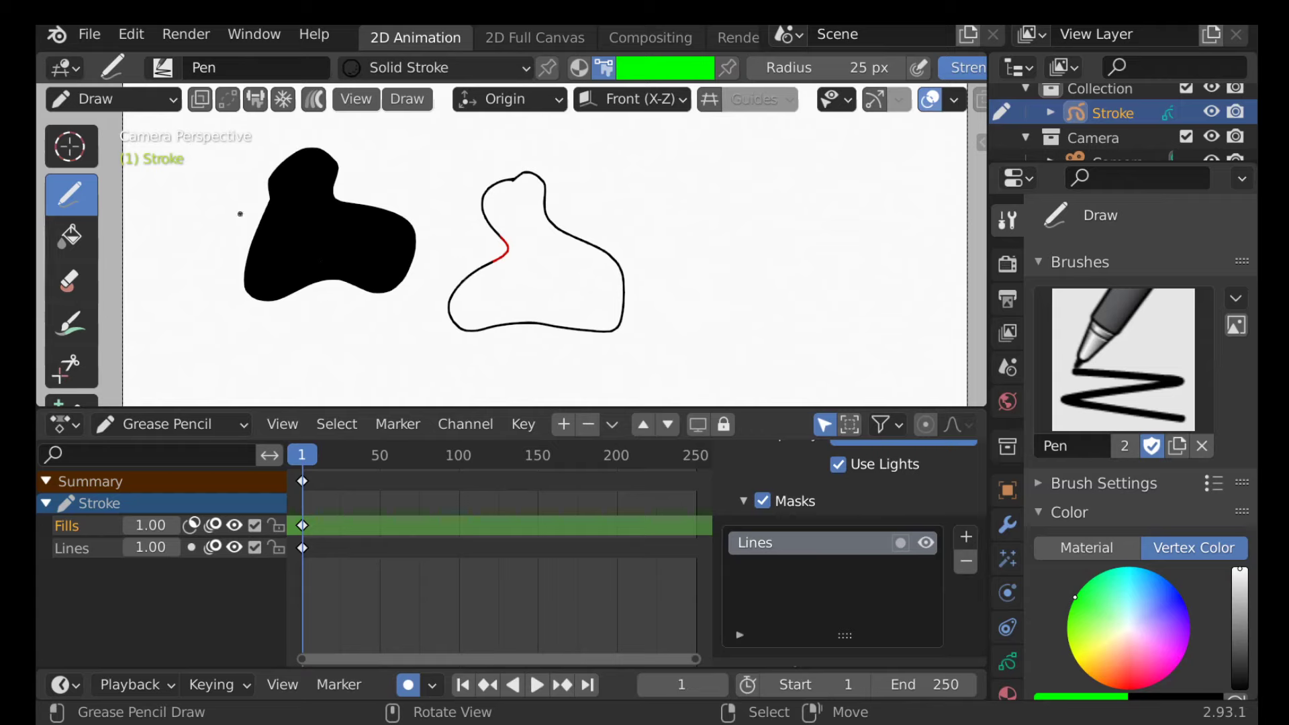
mouse_move(253, 237)
mouse_down()
mouse_move(305, 259)
mouse_move(348, 259)
mouse_move(370, 233)
mouse_move(364, 202)
mouse_move(342, 204)
mouse_move(316, 241)
mouse_move(276, 176)
mouse_up()
mouse_move(249, 233)
mouse_down()
mouse_move(286, 222)
mouse_move(323, 237)
mouse_move(349, 195)
mouse_up()
- Collapse the mask settings and nudge the Fills layer's Location X slightly left
click(766, 502)
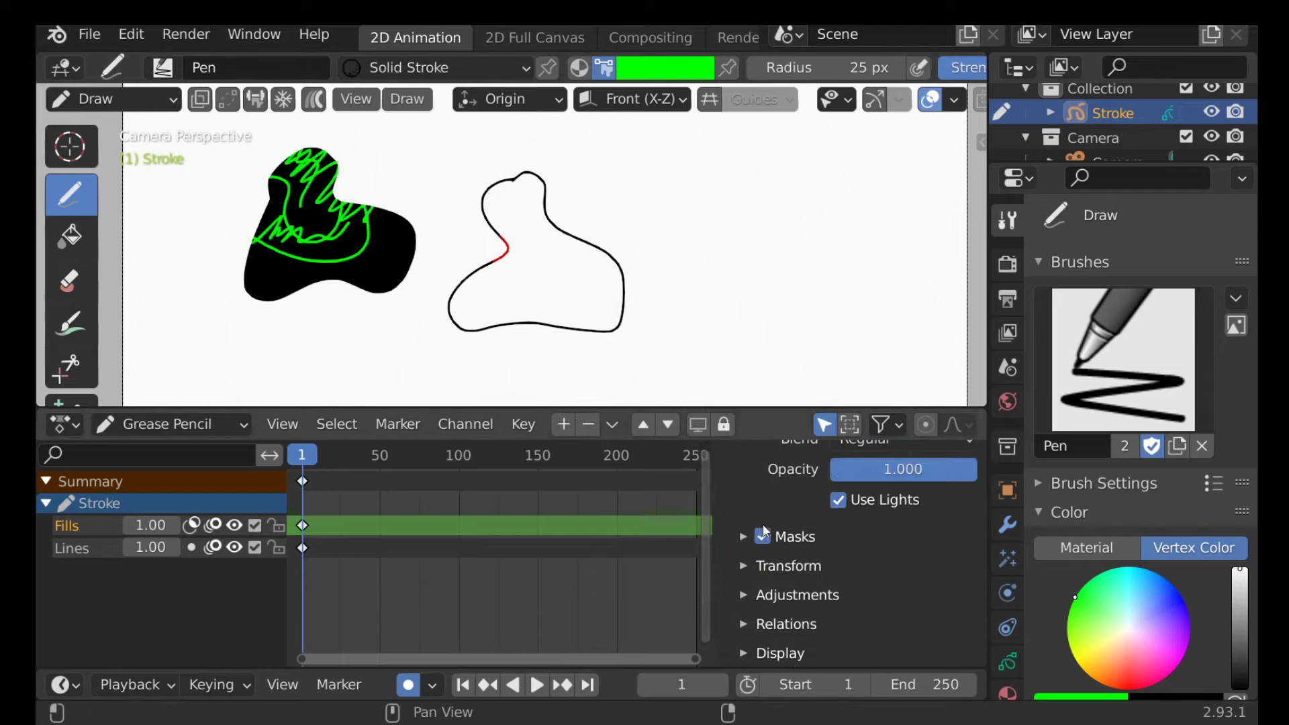
click(743, 566)
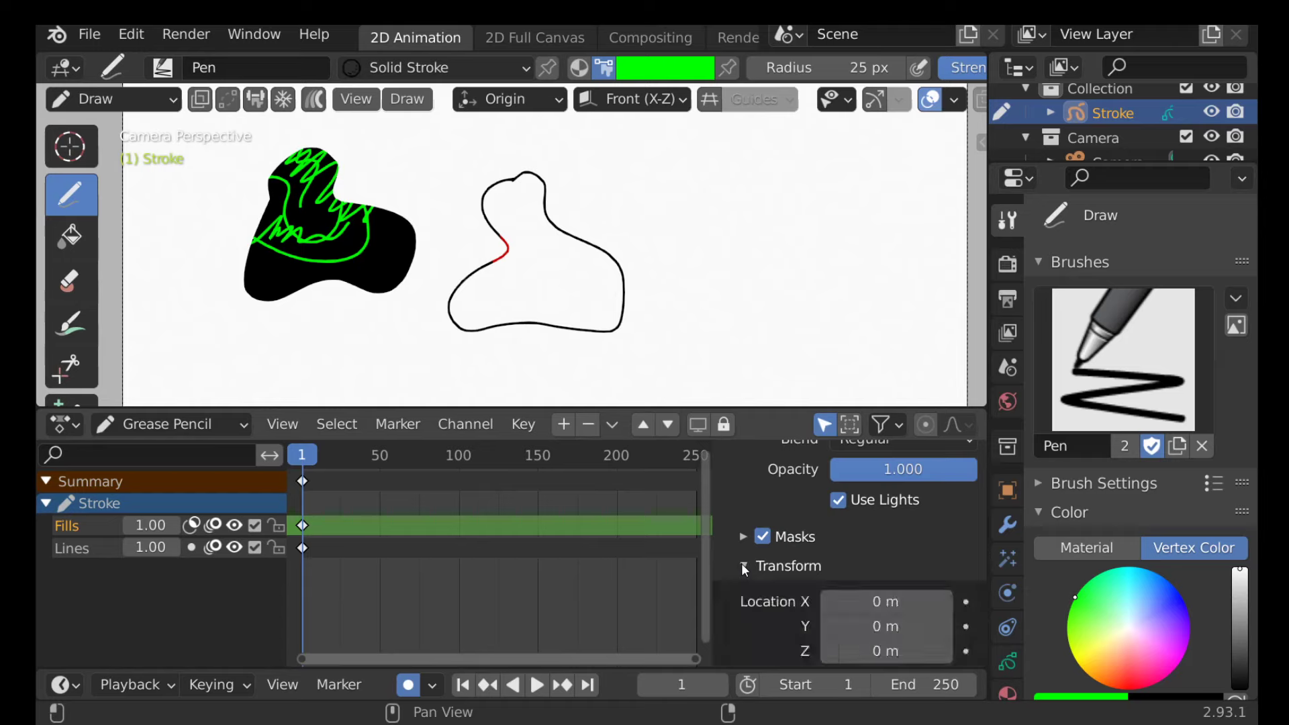
scroll(741, 563, down, 5)
scroll(831, 545, up, 2)
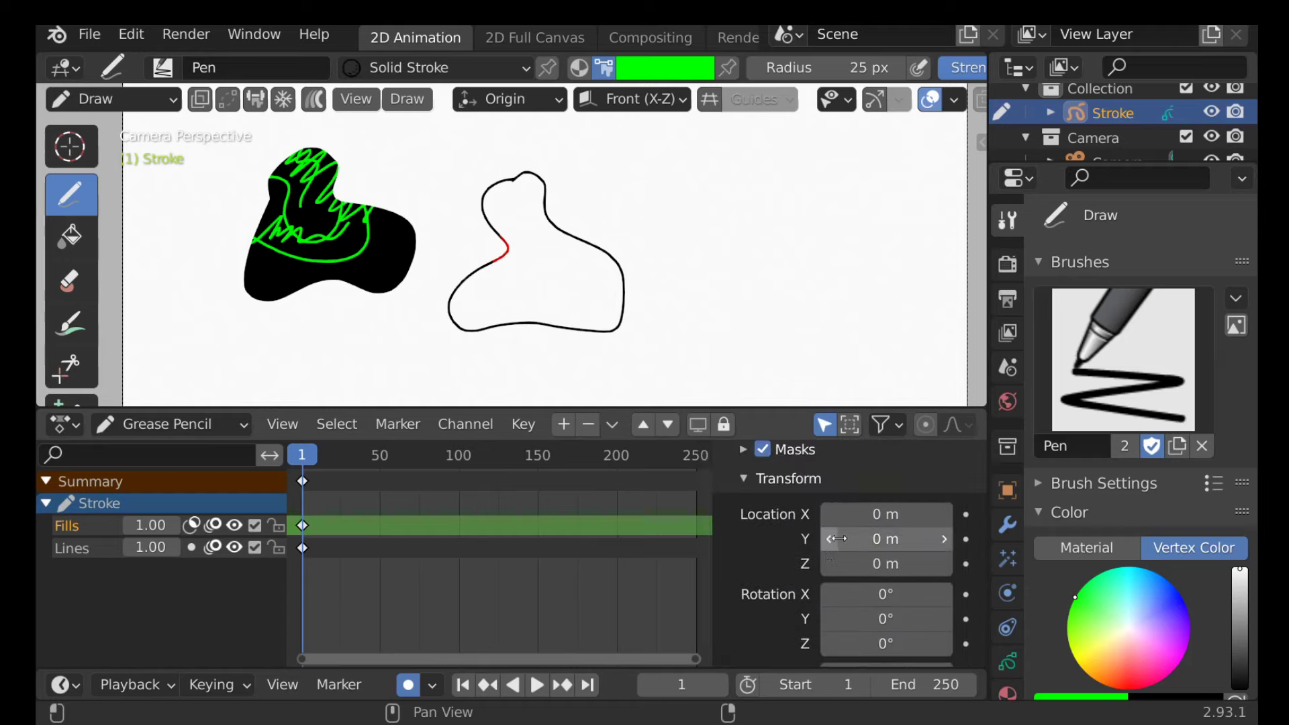
mouse_move(833, 514)
mouse_down()
mouse_move(879, 514)
mouse_move(830, 514)
mouse_up()
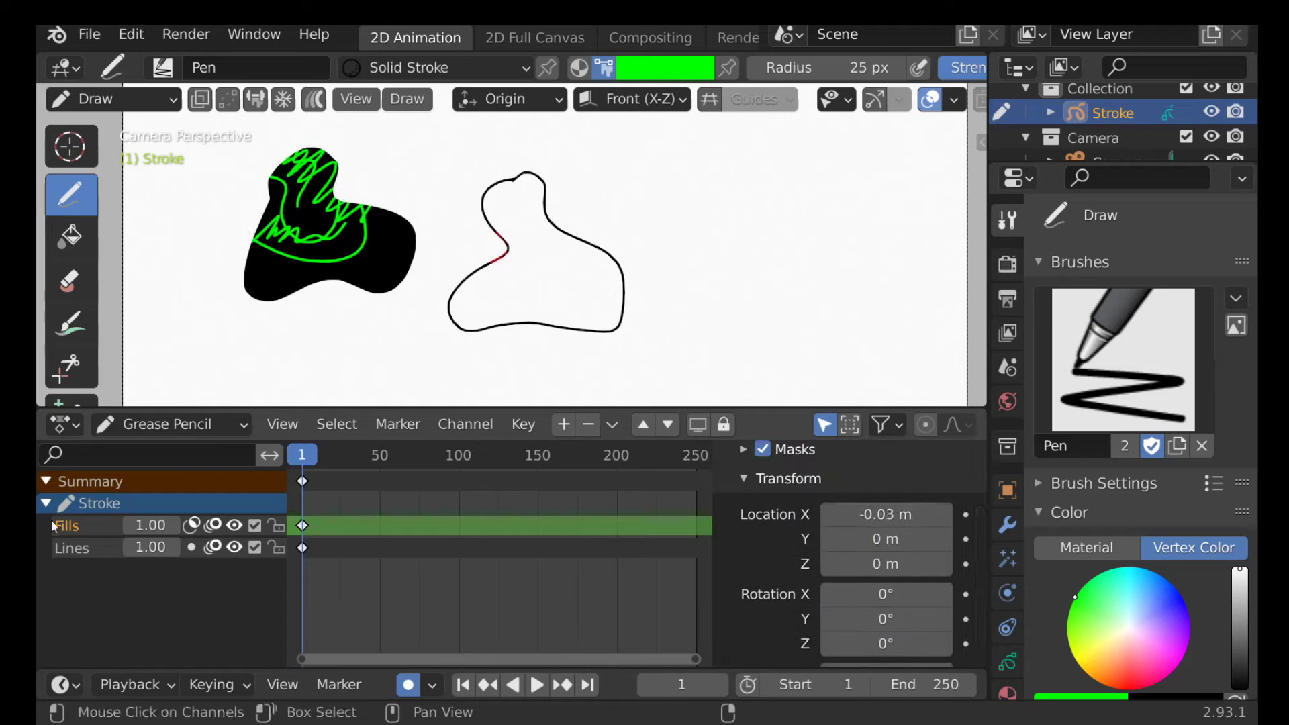
- Set the Lines layer's Location X to -0.13 m
click(70, 548)
click(829, 514)
mouse_move(829, 515)
mouse_down()
mouse_move(813, 515)
mouse_move(829, 515)
mouse_up()
scroll(862, 576, down, 2)
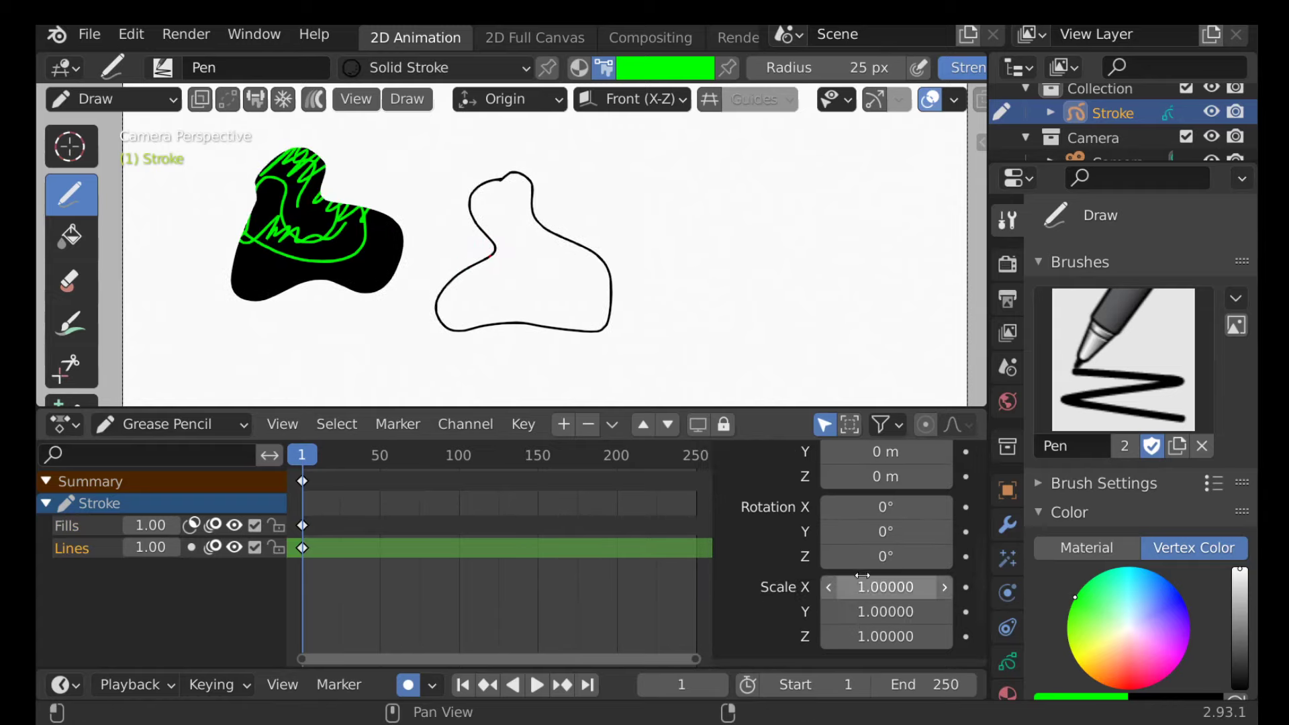
scroll(877, 605, down, 2)
scroll(877, 605, up, 5)
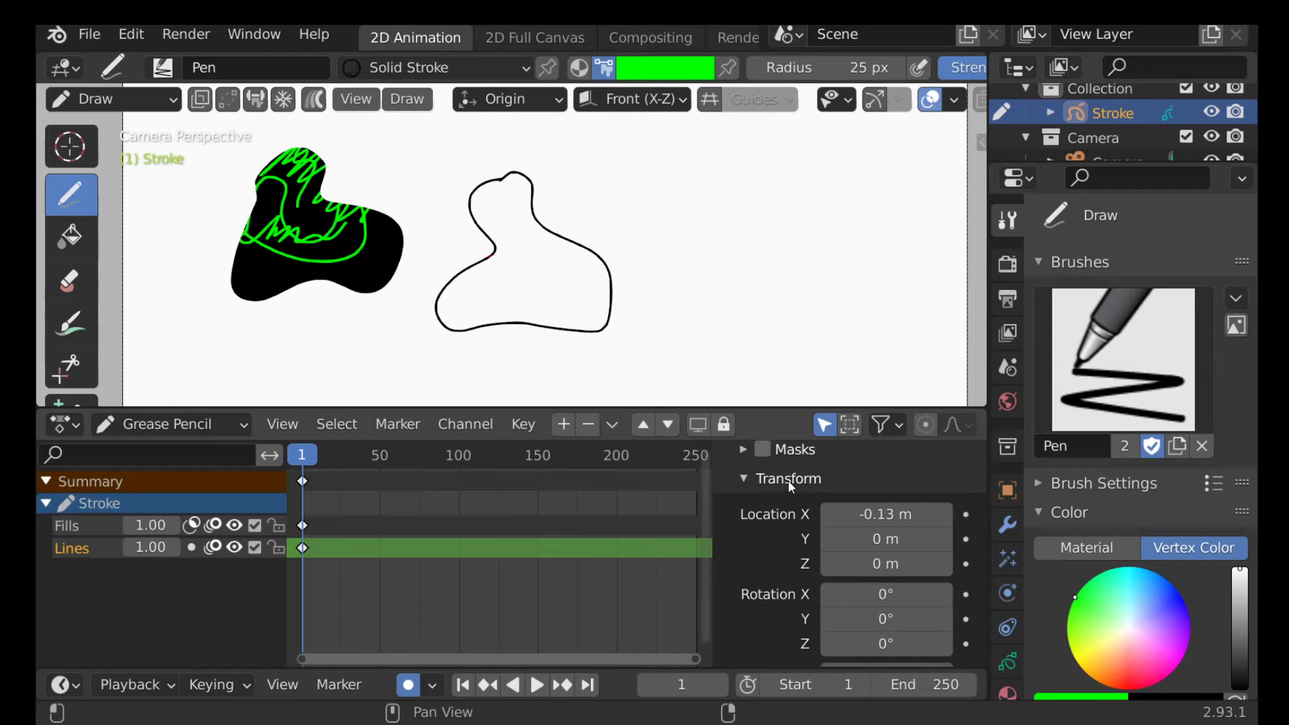
- Collapse Transform and browse the layer Adjustments and Relations panels
click(789, 480)
click(793, 594)
scroll(806, 585, down, 1)
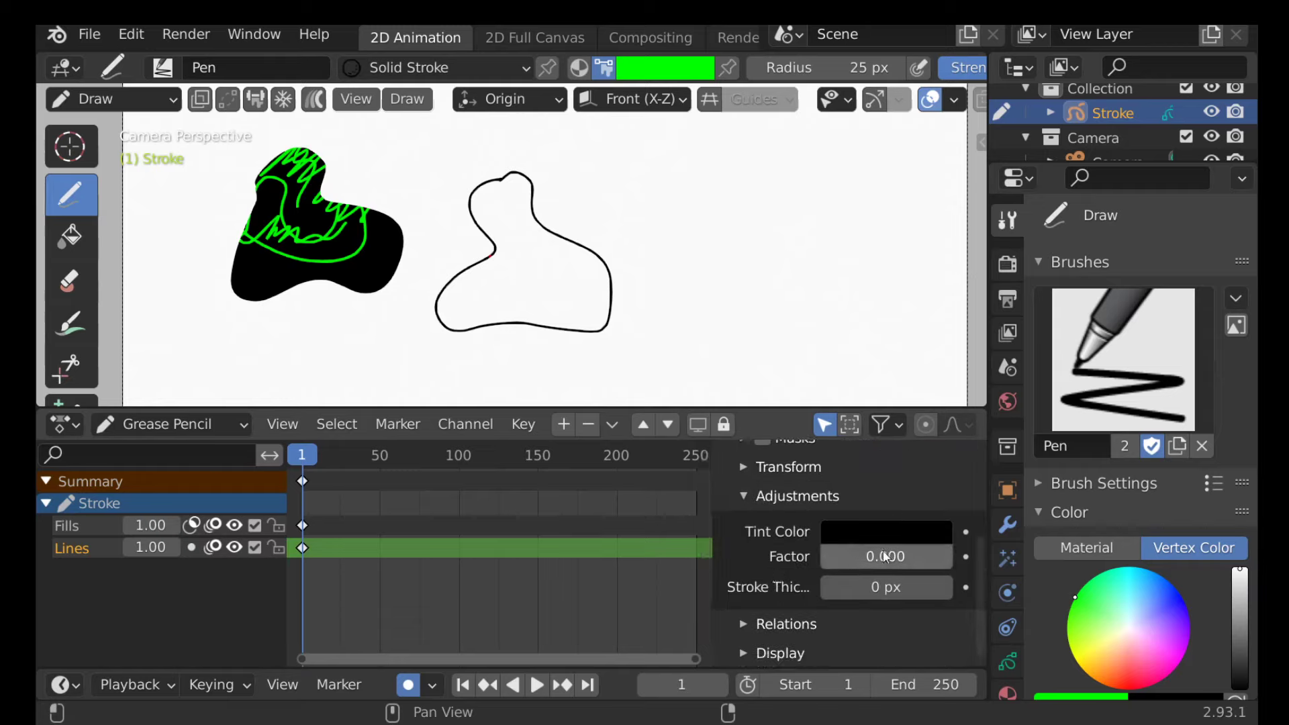
click(746, 495)
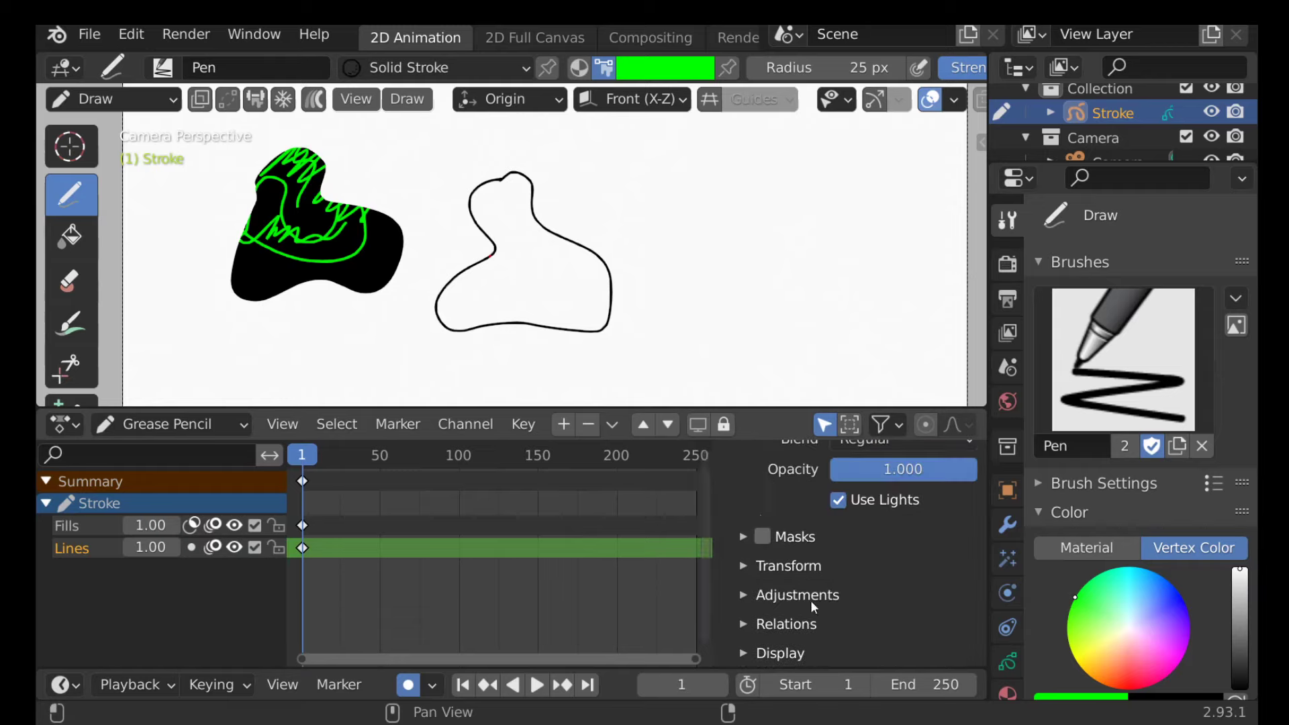
click(779, 624)
scroll(780, 614, down, 4)
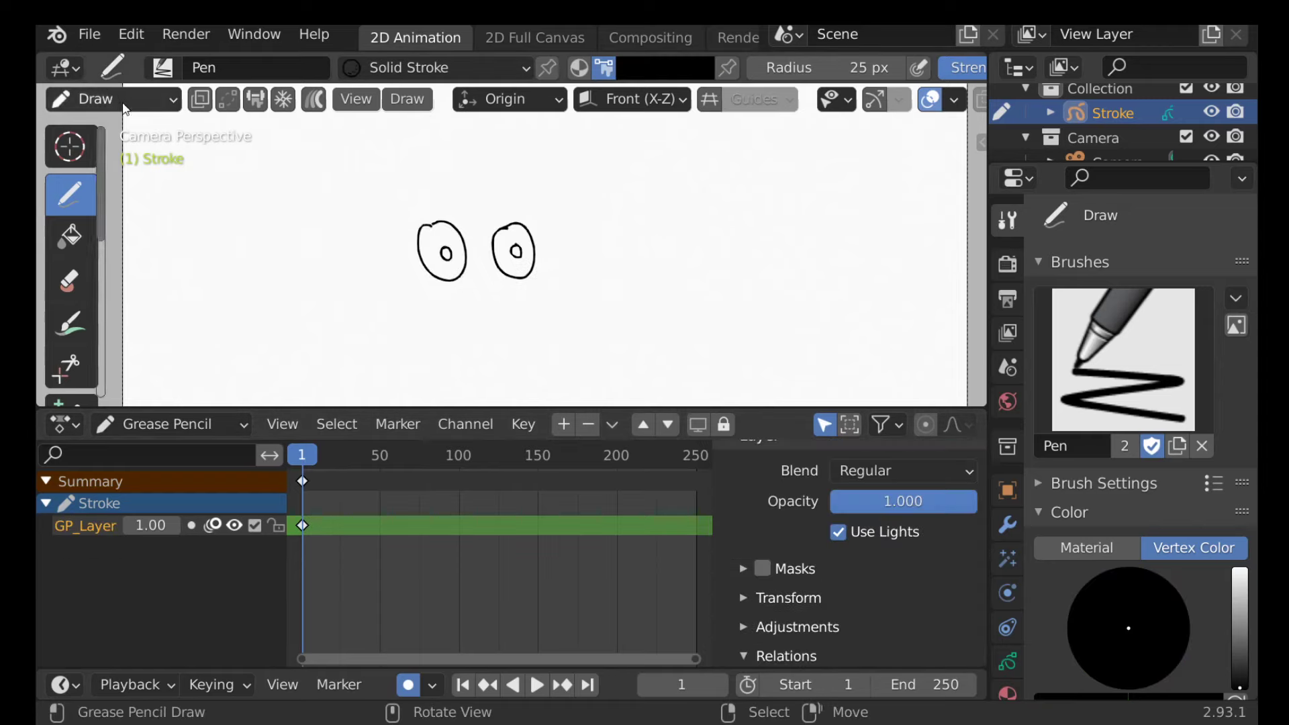
- In Object Mode, add a Plain Axes Empty and move it right of the eyes
click(120, 100)
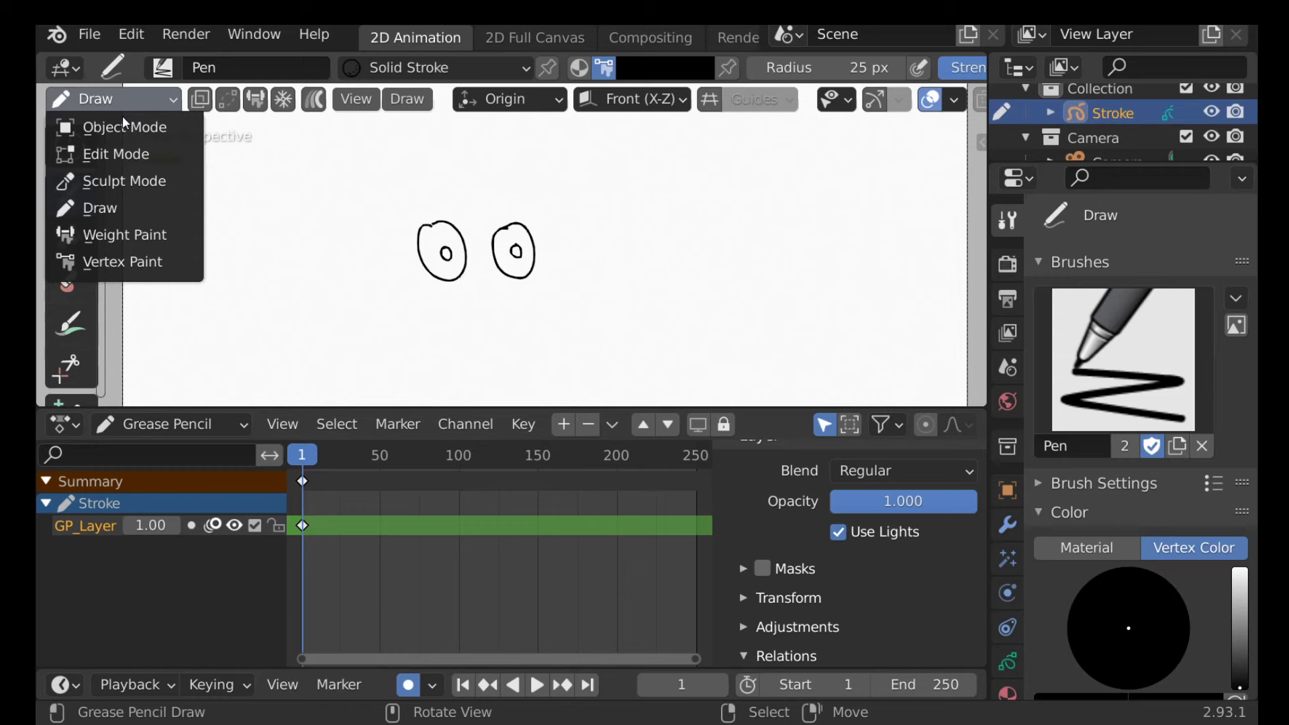
click(125, 127)
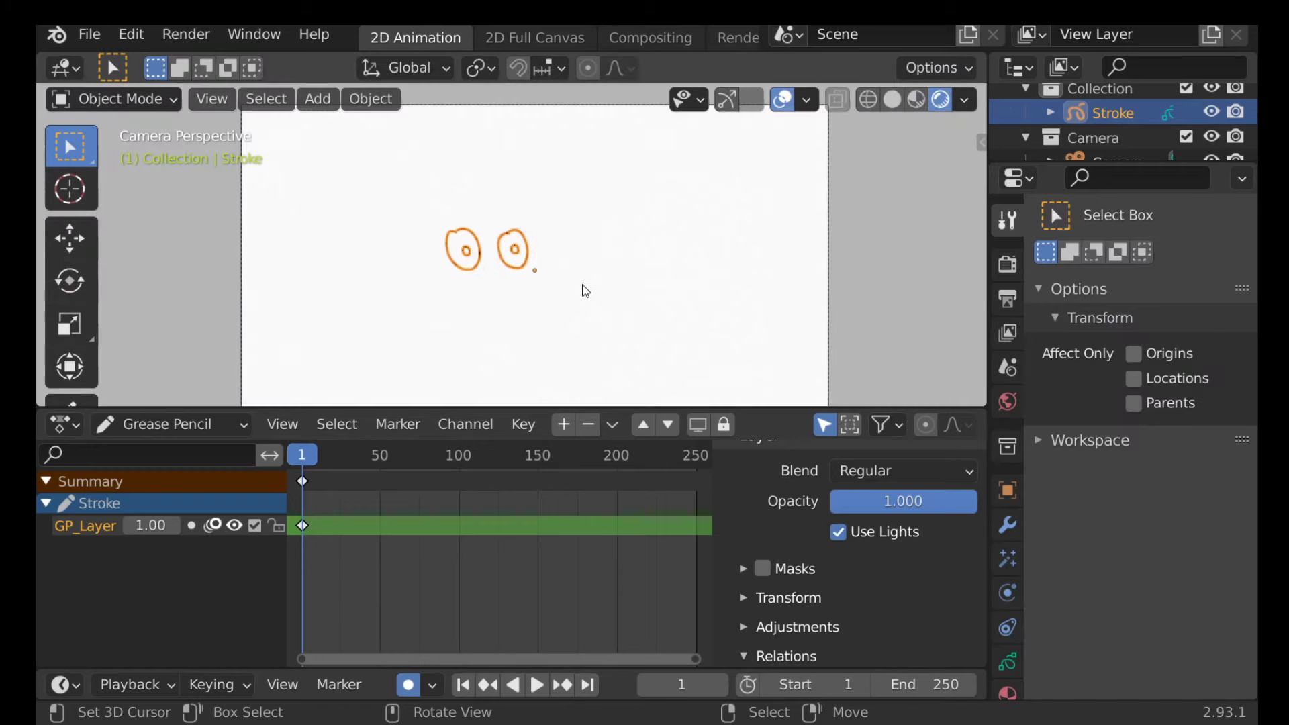
key(shift+a)
mouse_move(543, 470)
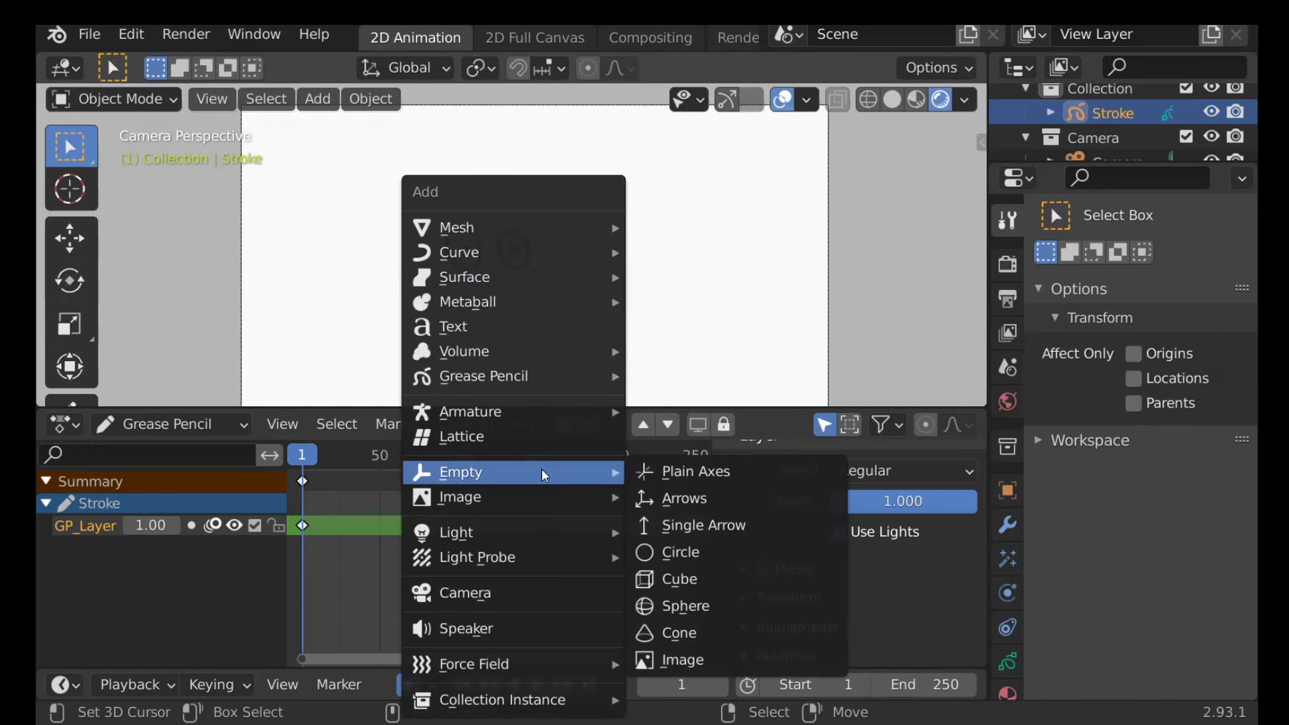
click(718, 471)
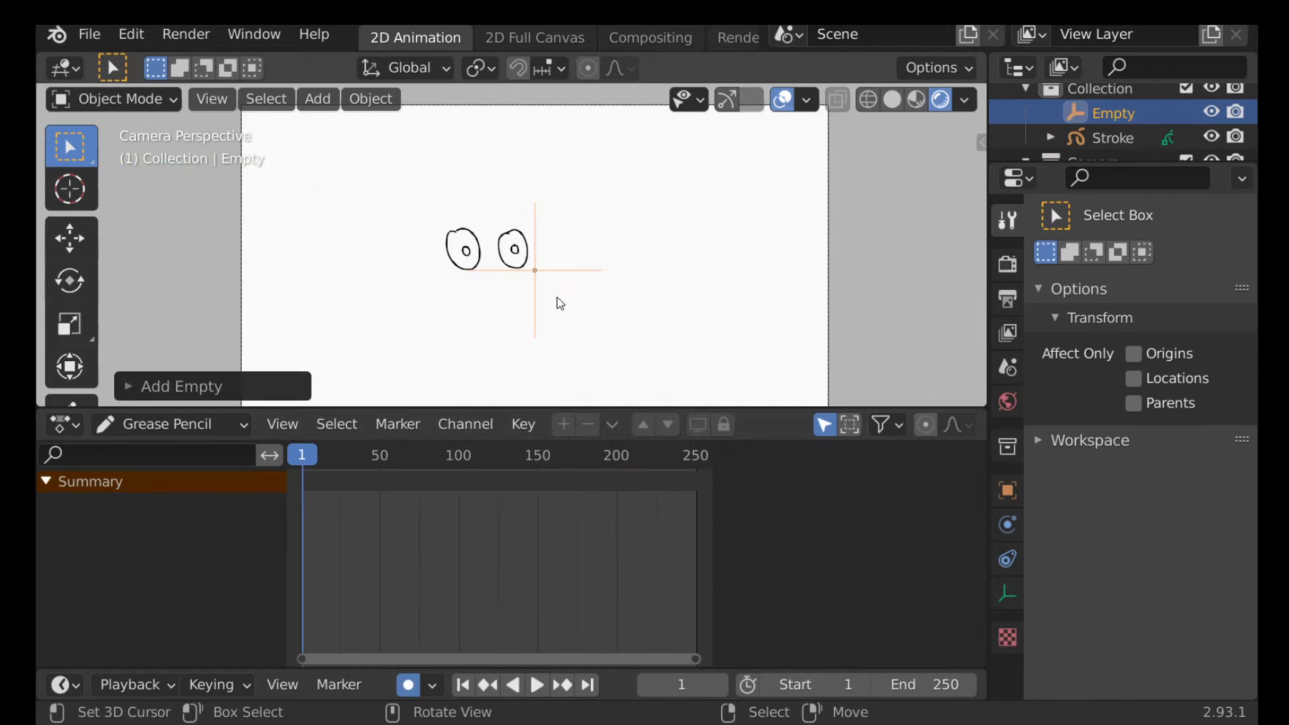
key(g)
click(607, 276)
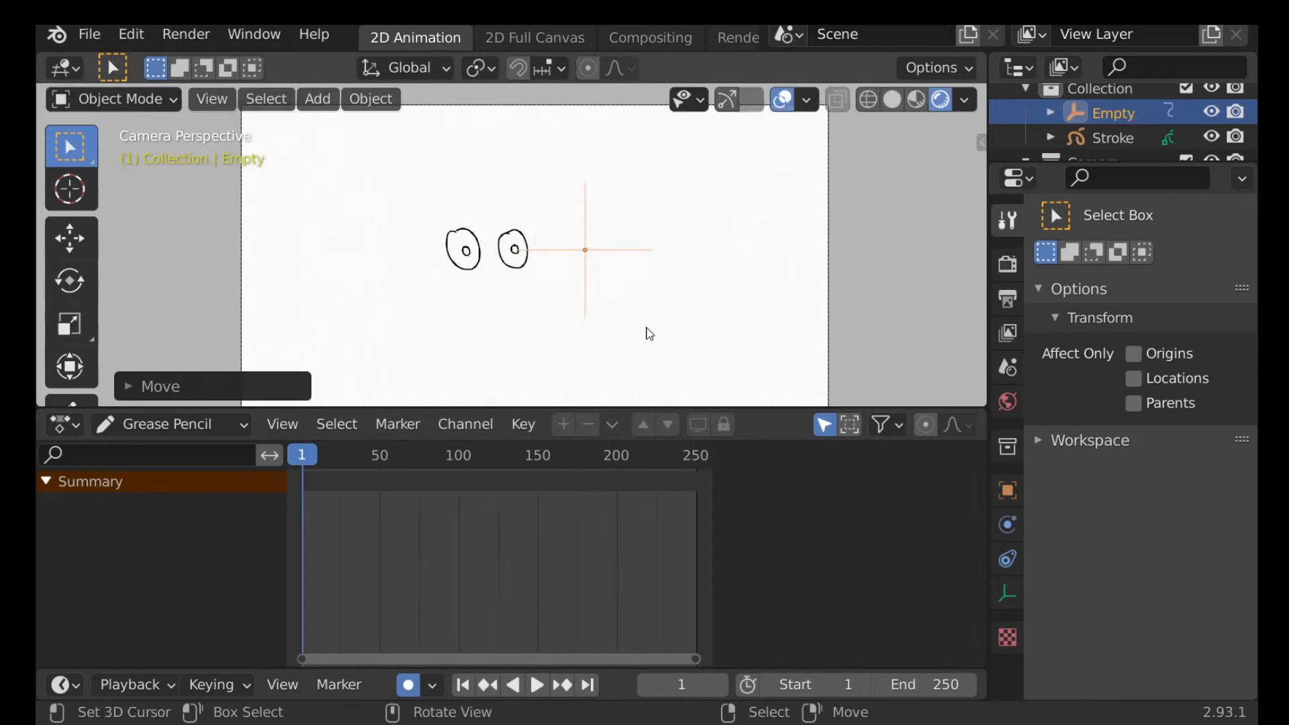
- Parent the eye drawing's layer to the Empty and test with a cancelled move
scroll(646, 329, up, 2)
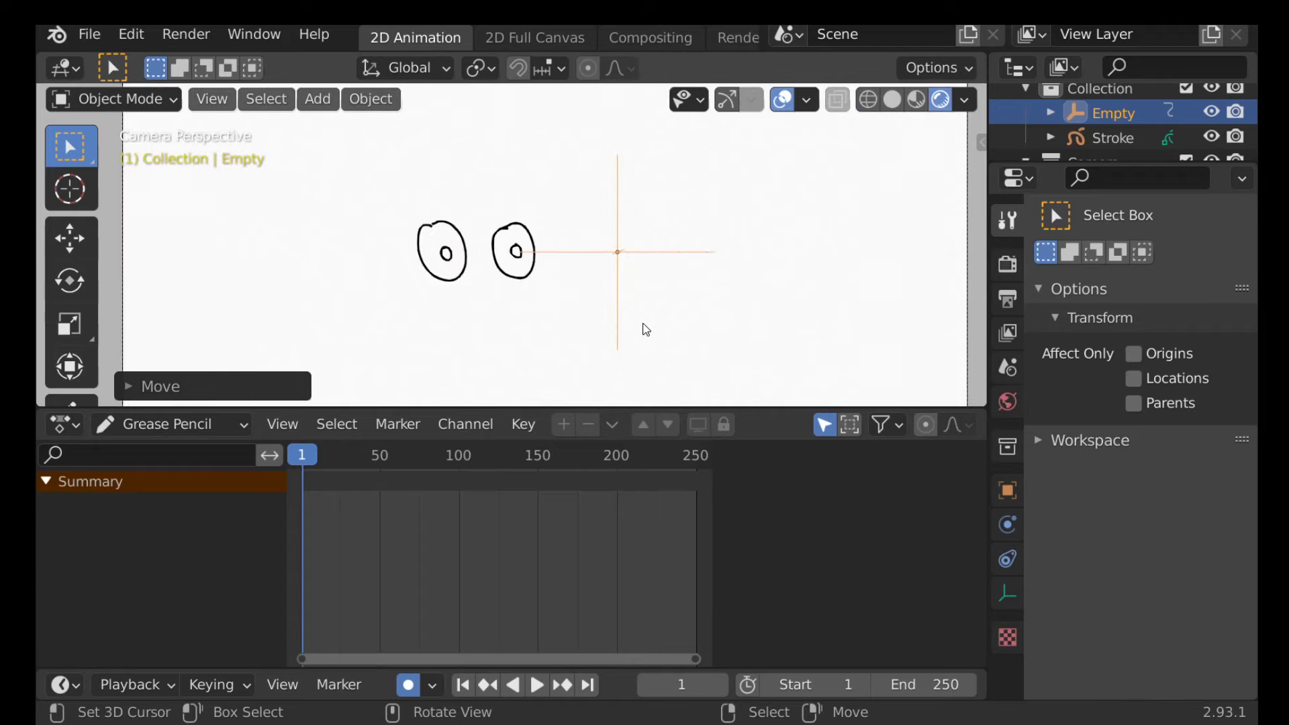
click(505, 235)
scroll(795, 551, down, 5)
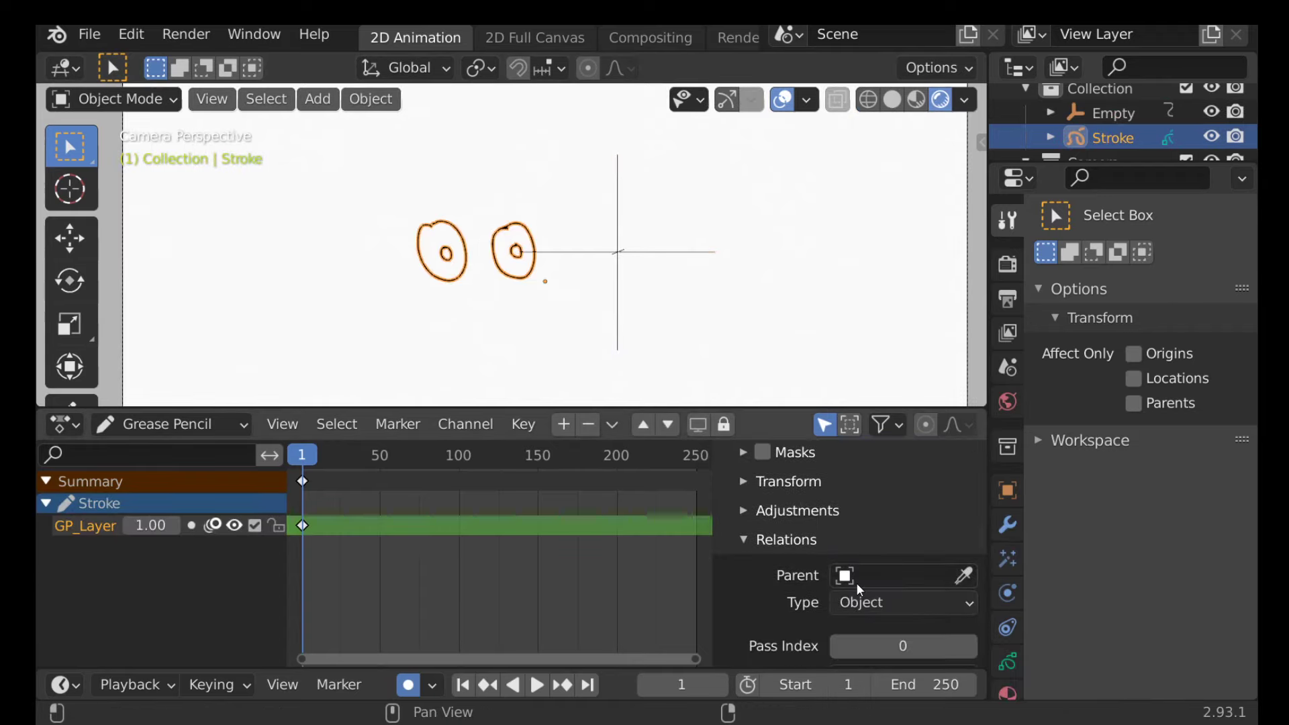
click(964, 516)
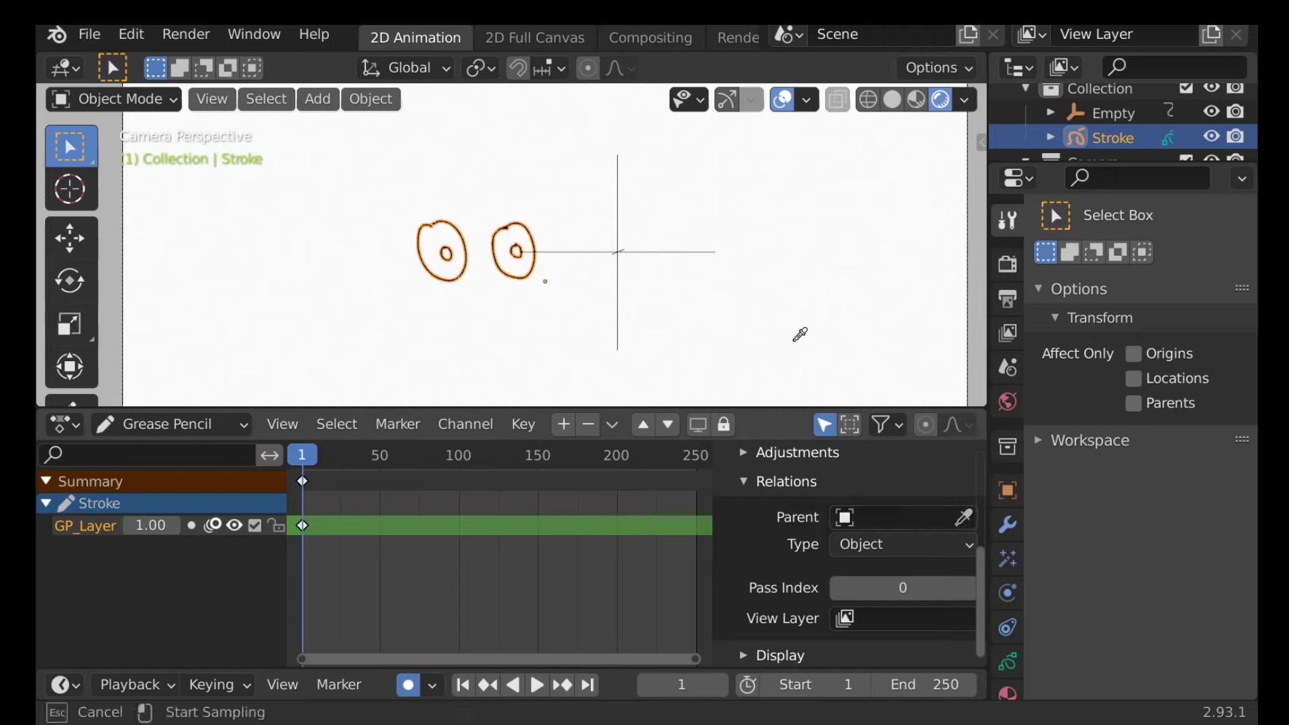
click(632, 252)
click(614, 247)
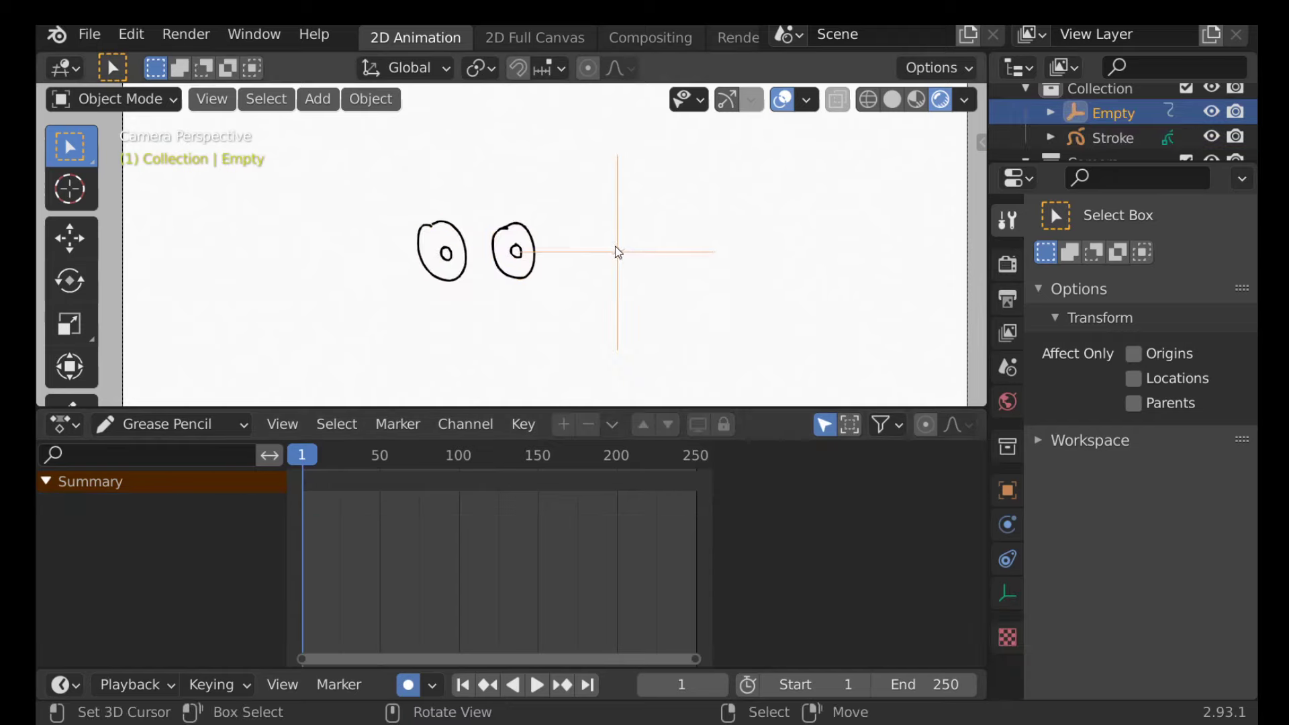
key(g)
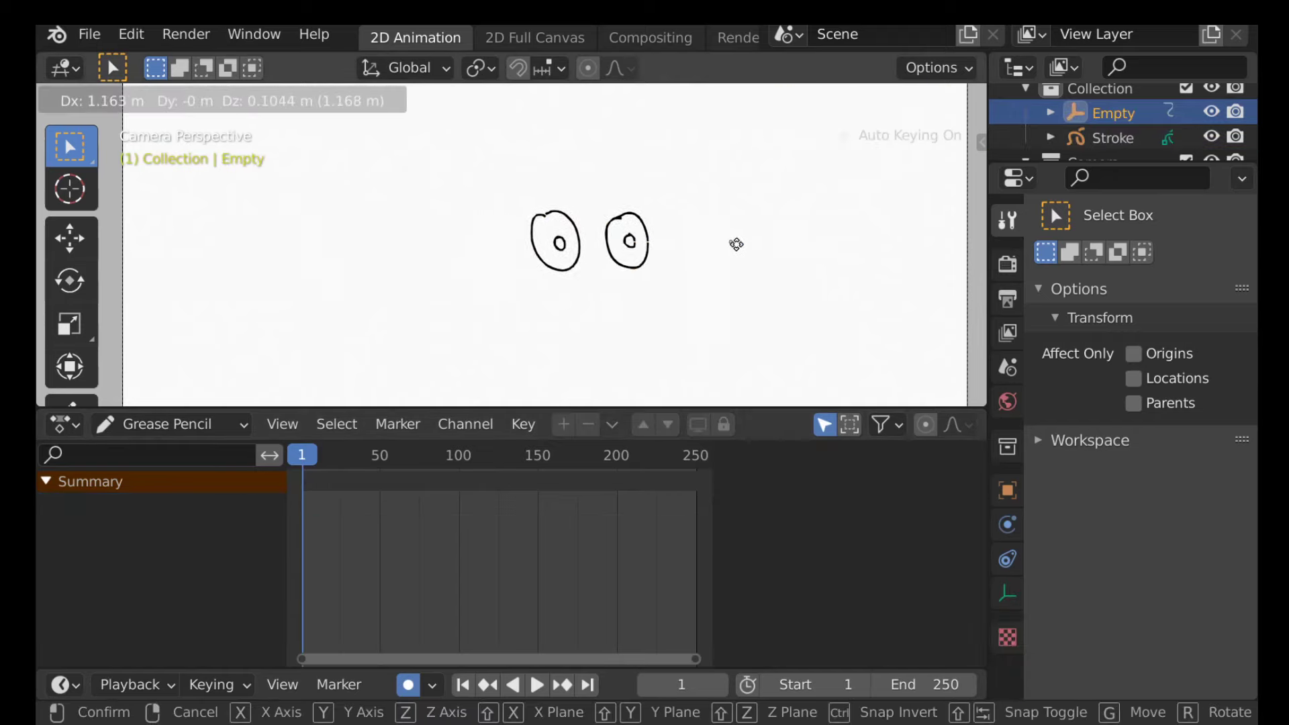
right_click(731, 252)
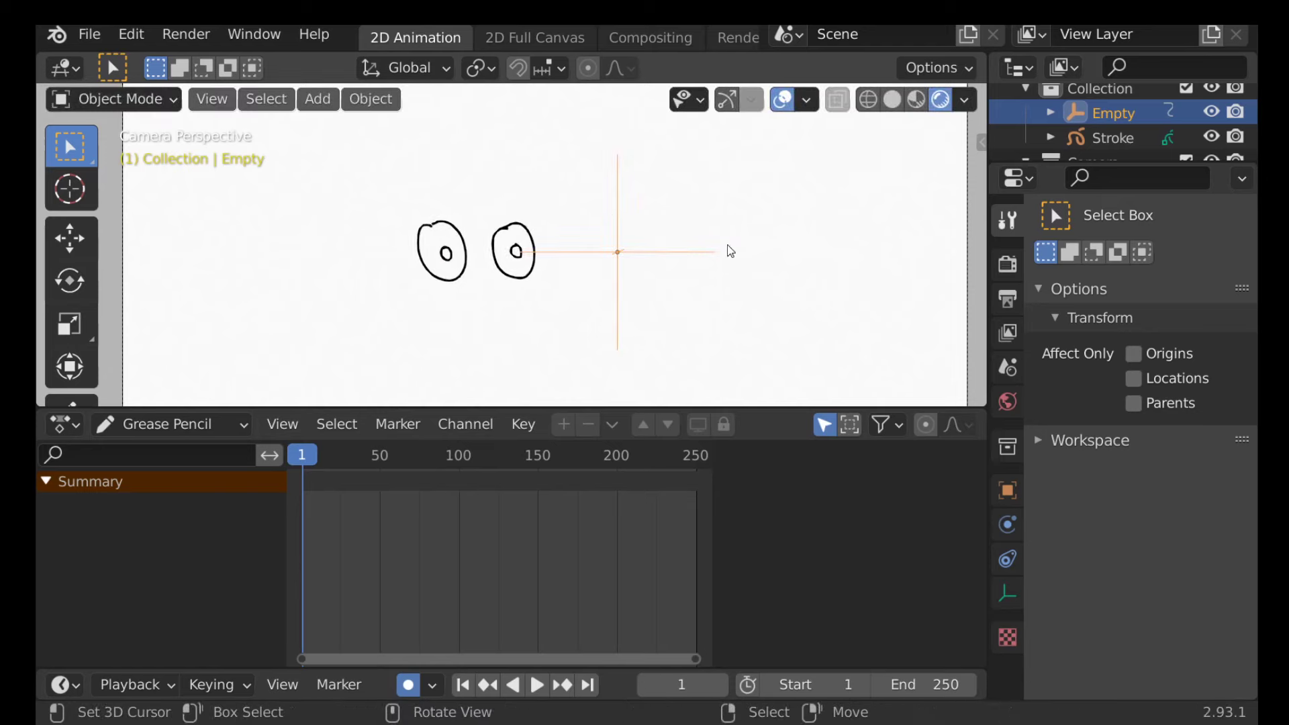
- In Draw mode, erase the pupil of the left eye
click(523, 230)
key(ctrl+Tab)
drag(440, 253, 513, 251)
- Add a new layer GP_Layer.001 and draw pupils inside the eyes
key(d)
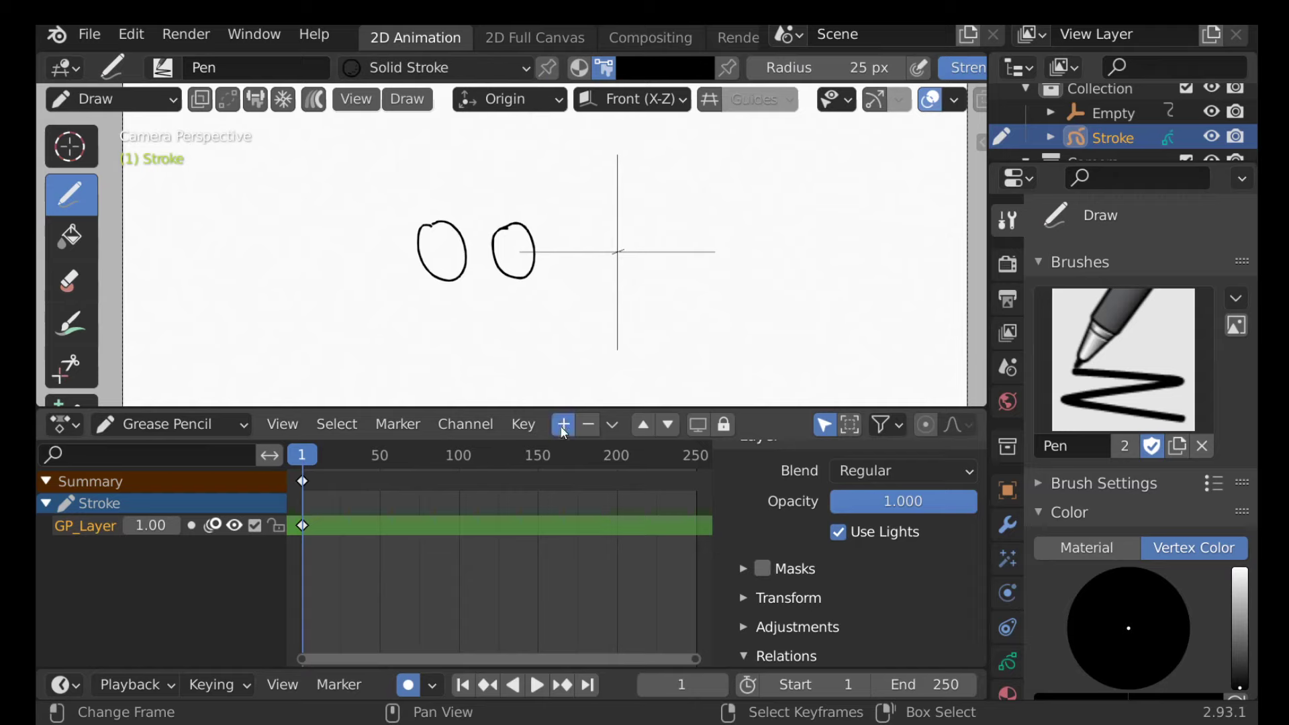
click(563, 425)
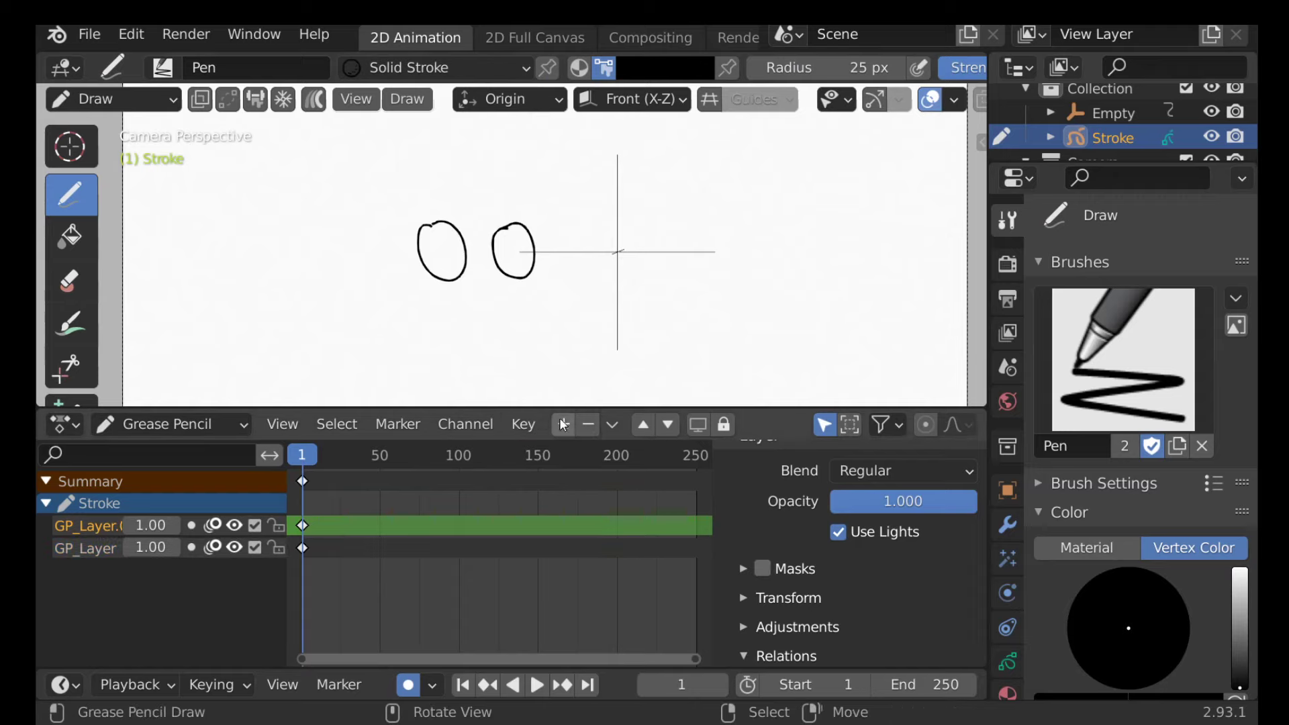
click(667, 425)
mouse_move(448, 245)
mouse_down()
mouse_move(448, 261)
mouse_move(449, 247)
mouse_move(519, 247)
mouse_up()
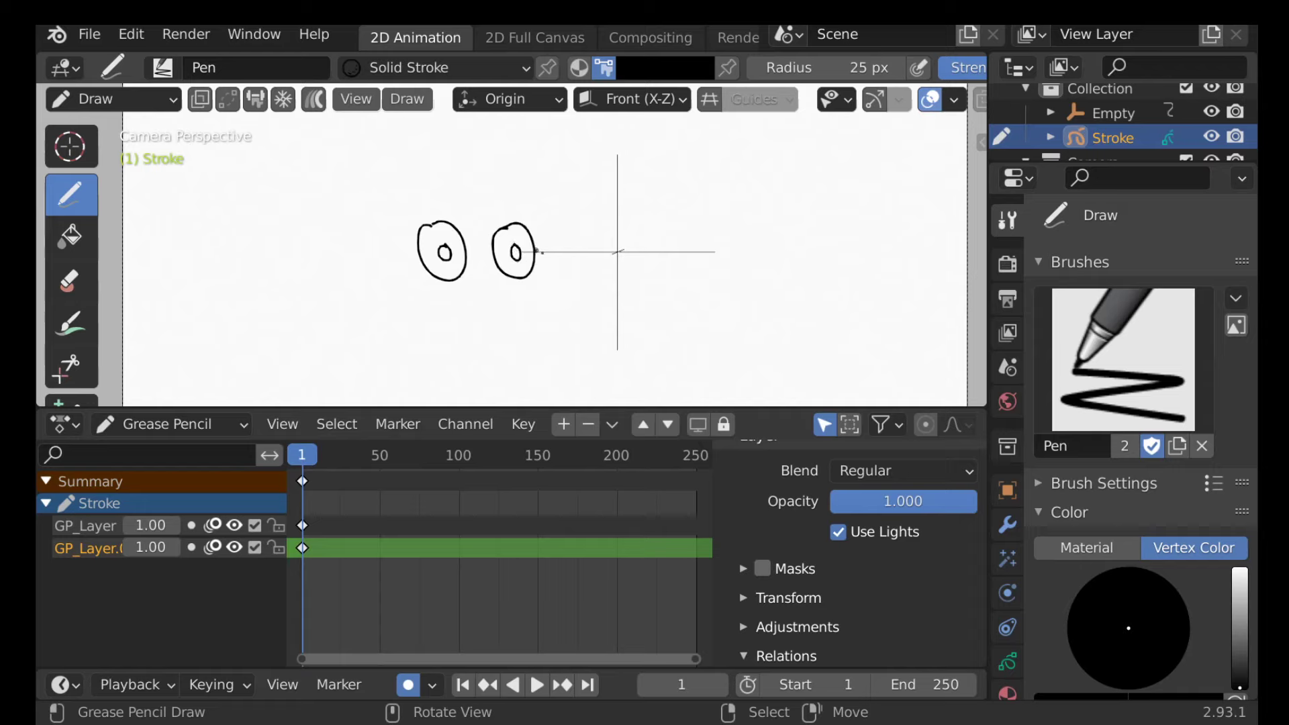
- Clear the Empty as GP_Layer's parent
click(86, 525)
scroll(859, 608, down, 2)
scroll(858, 608, down, 4)
click(964, 517)
click(786, 481)
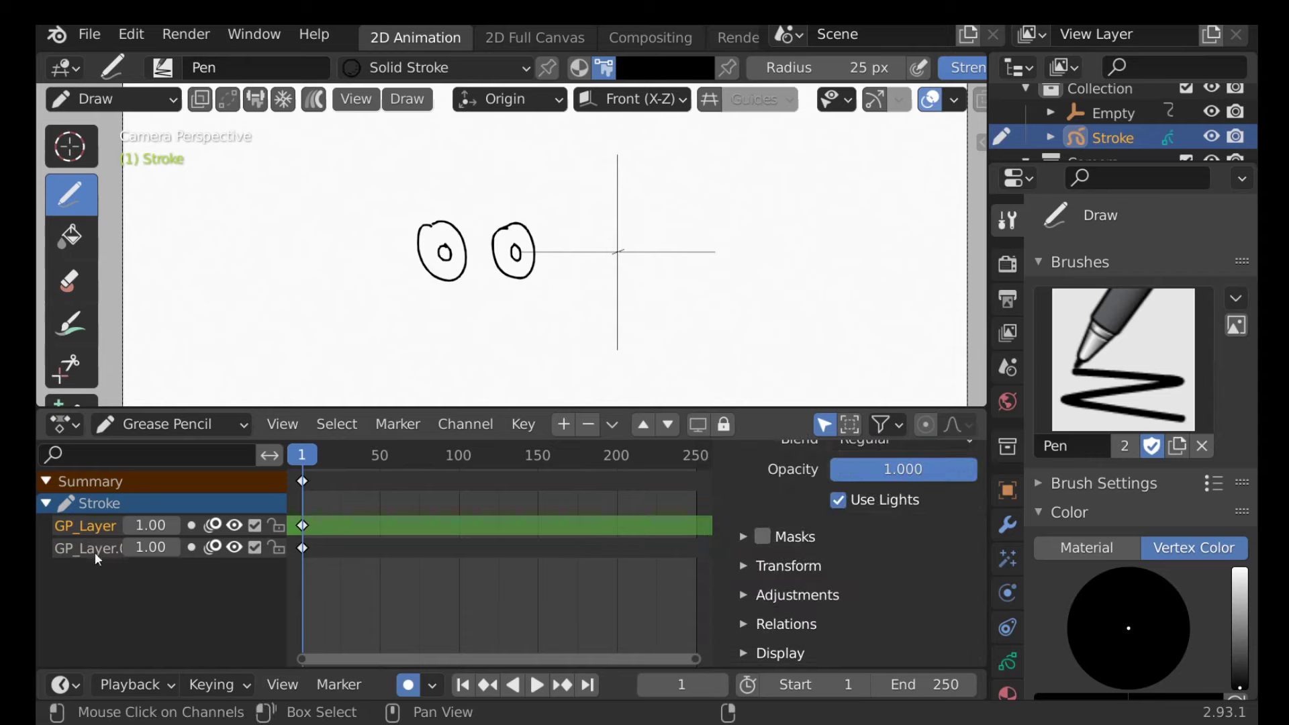
- Set the Empty as GP_Layer.001's parent, then select the Empty in Object Mode
click(87, 548)
click(763, 625)
scroll(844, 623, down, 4)
click(969, 541)
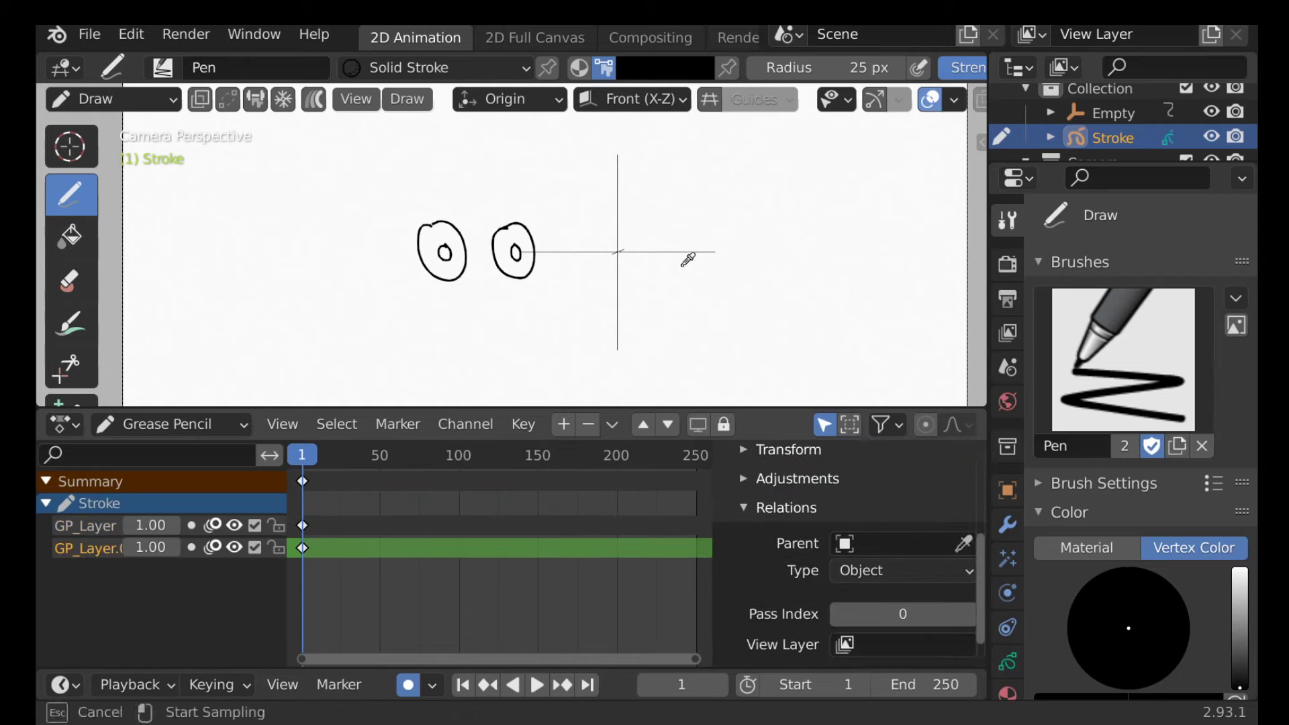
click(628, 250)
key(ctrl+Tab)
drag(619, 251, 603, 270)
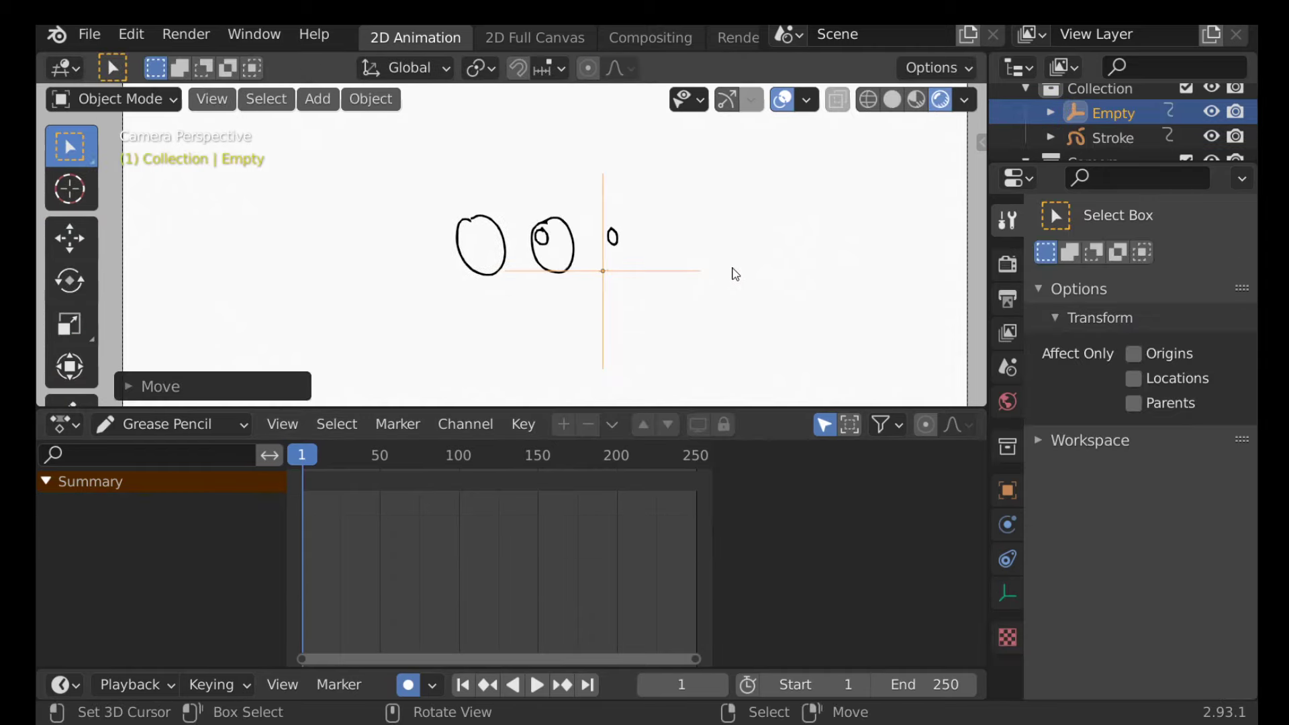
- Key small moves of the Empty on frames 1–3, then undo the stray ones
key(g)
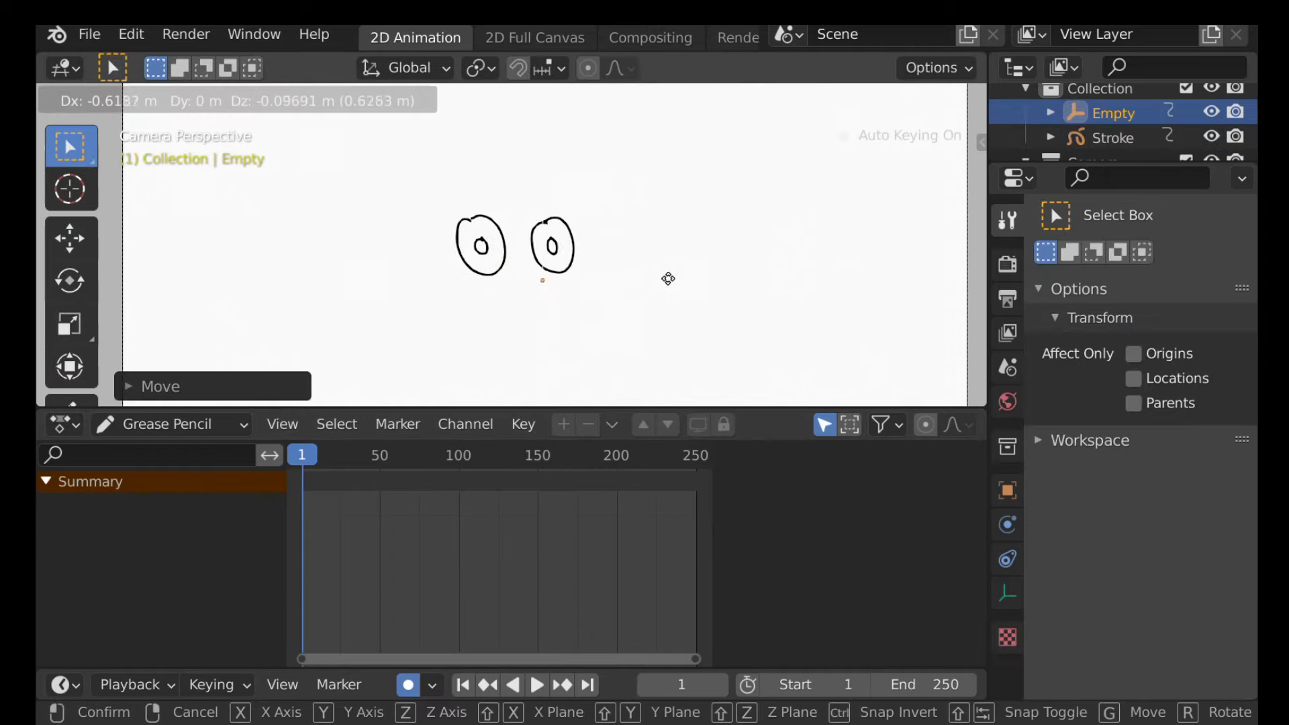
click(668, 287)
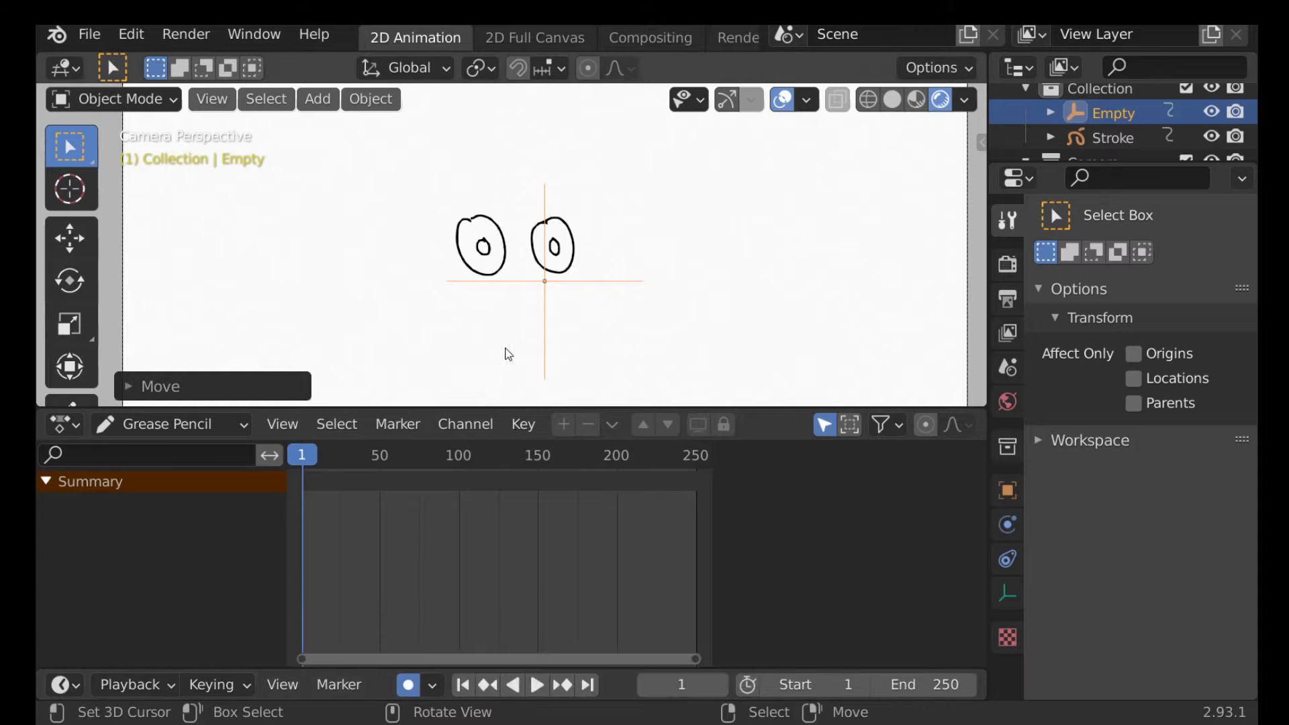
key(Right)
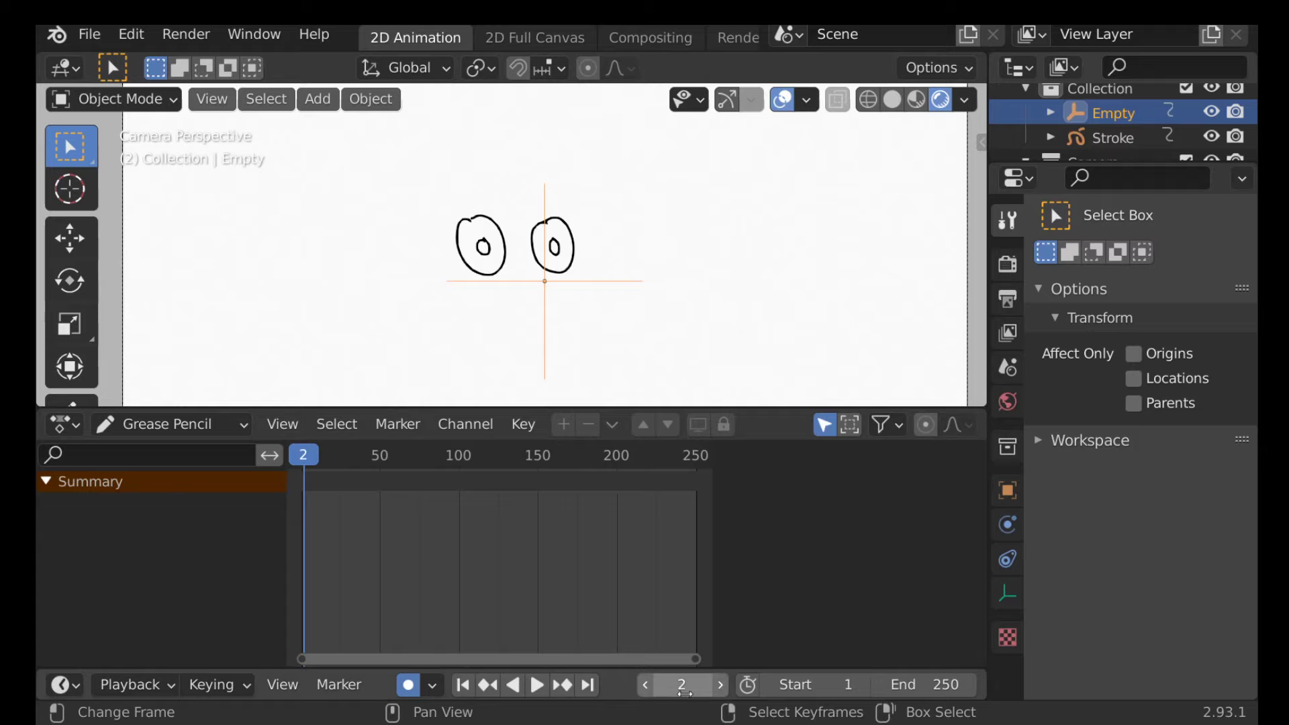
key(g)
click(547, 266)
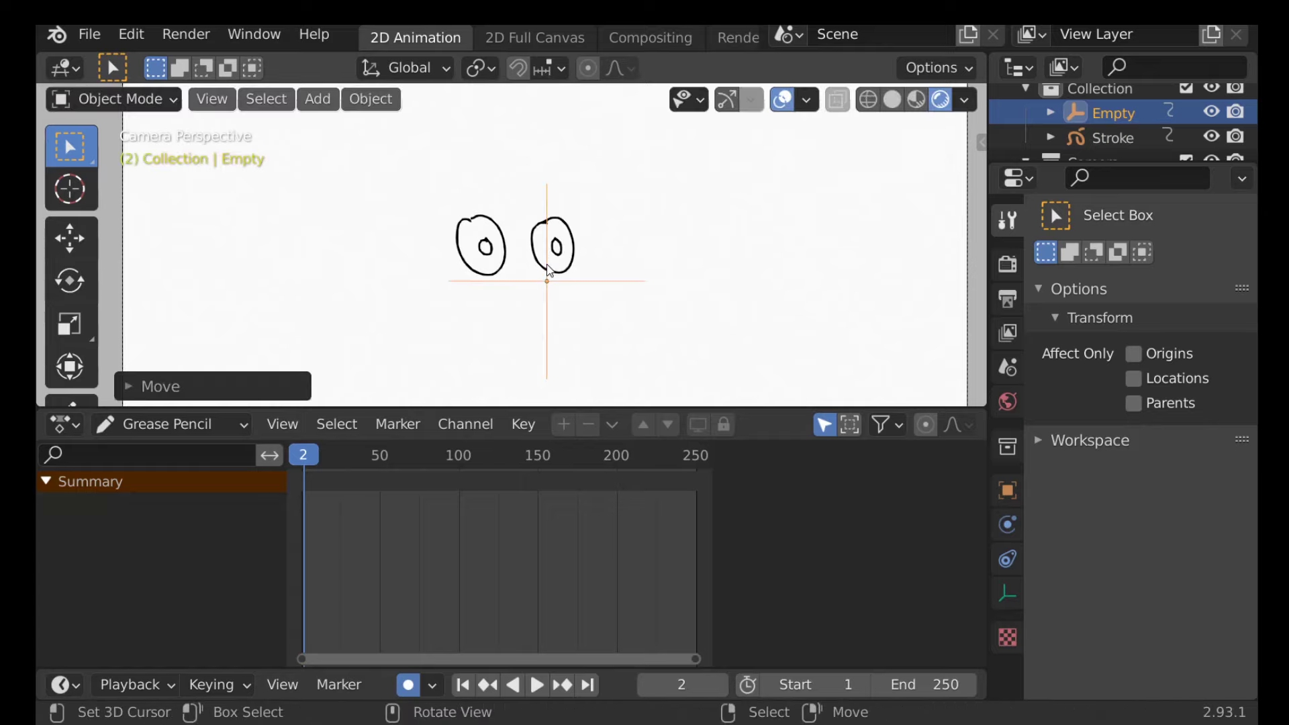
key(Right)
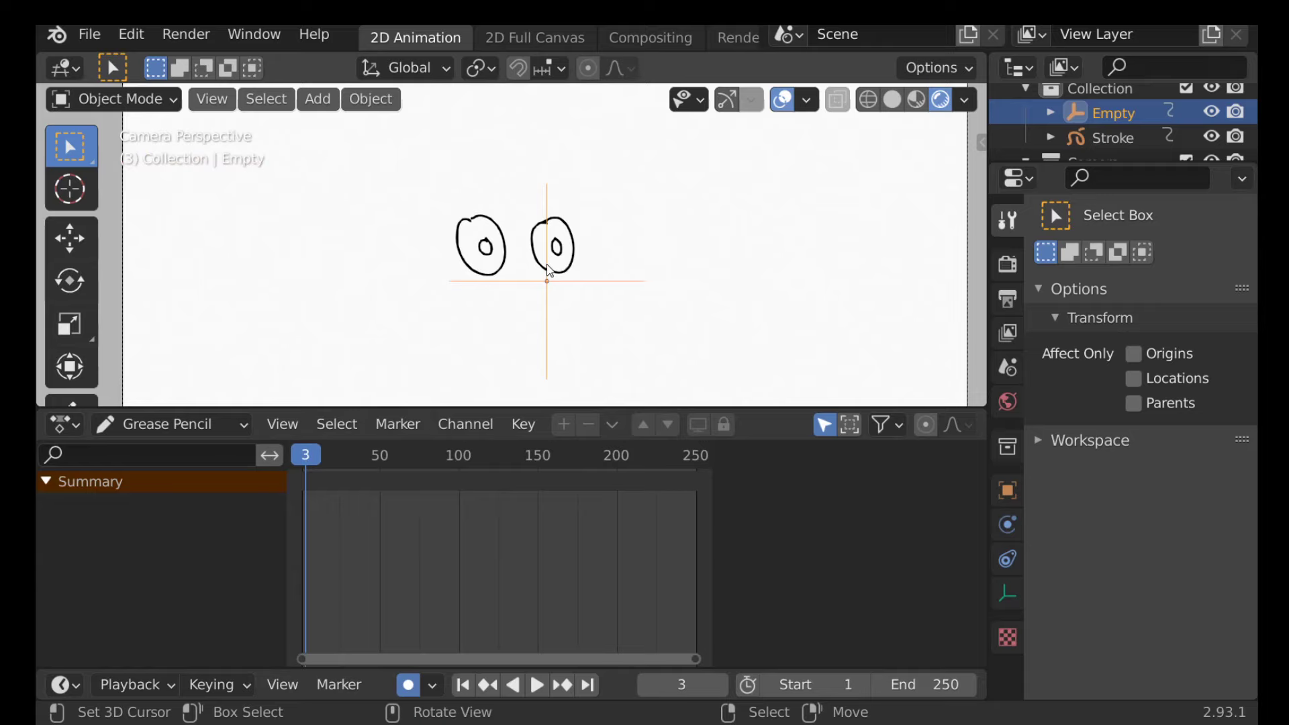
key(g)
click(552, 271)
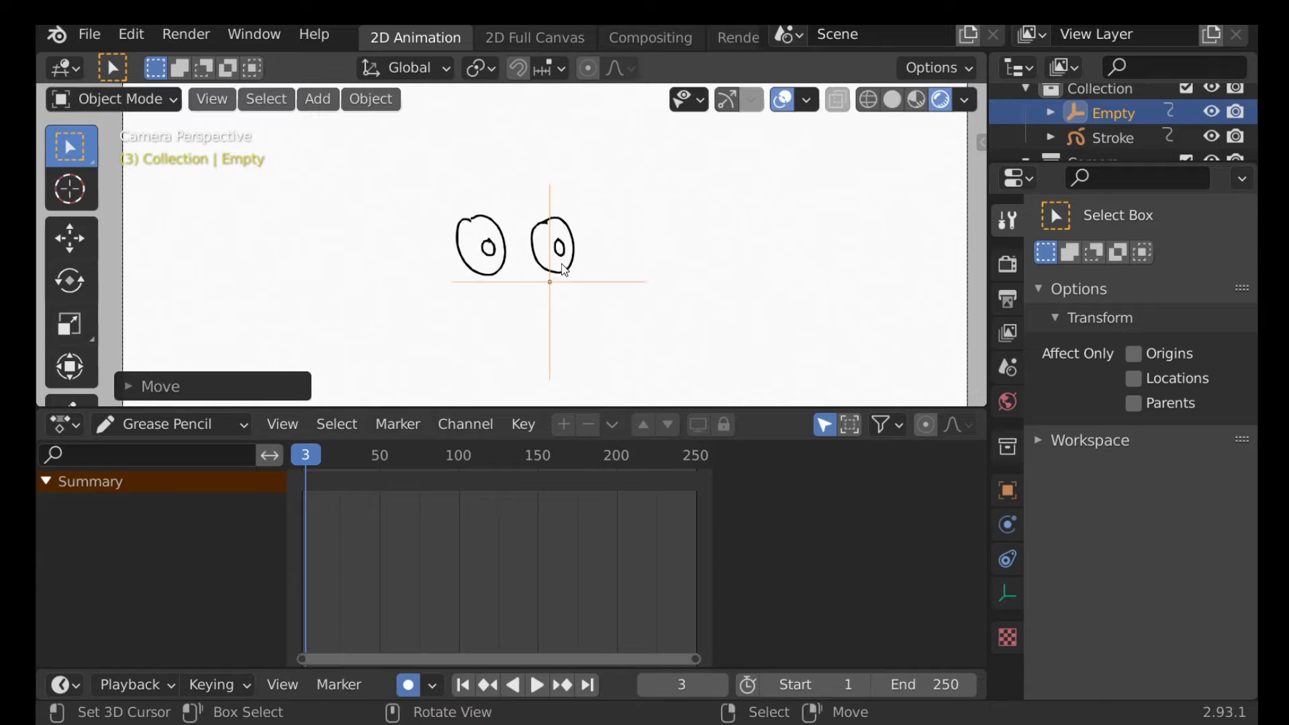
key(ctrl+z)
key(ctrl+z)
key(ctrl+z)
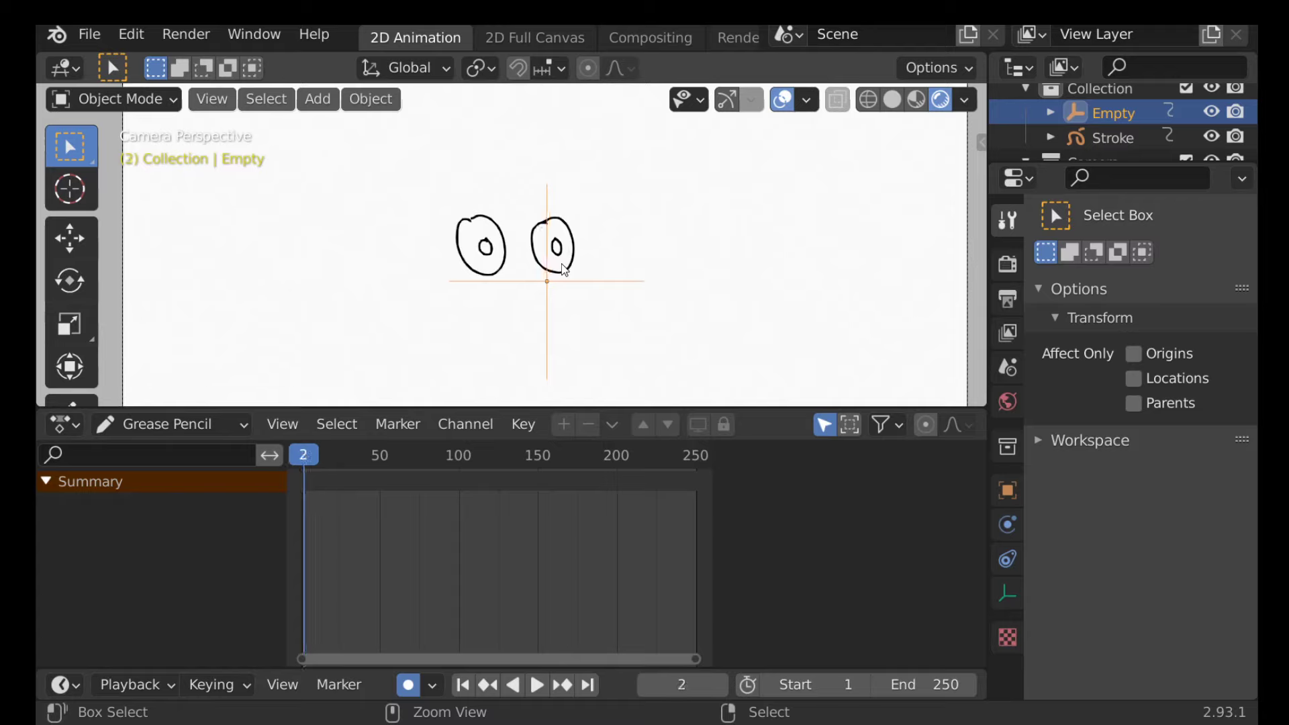
key(ctrl+z)
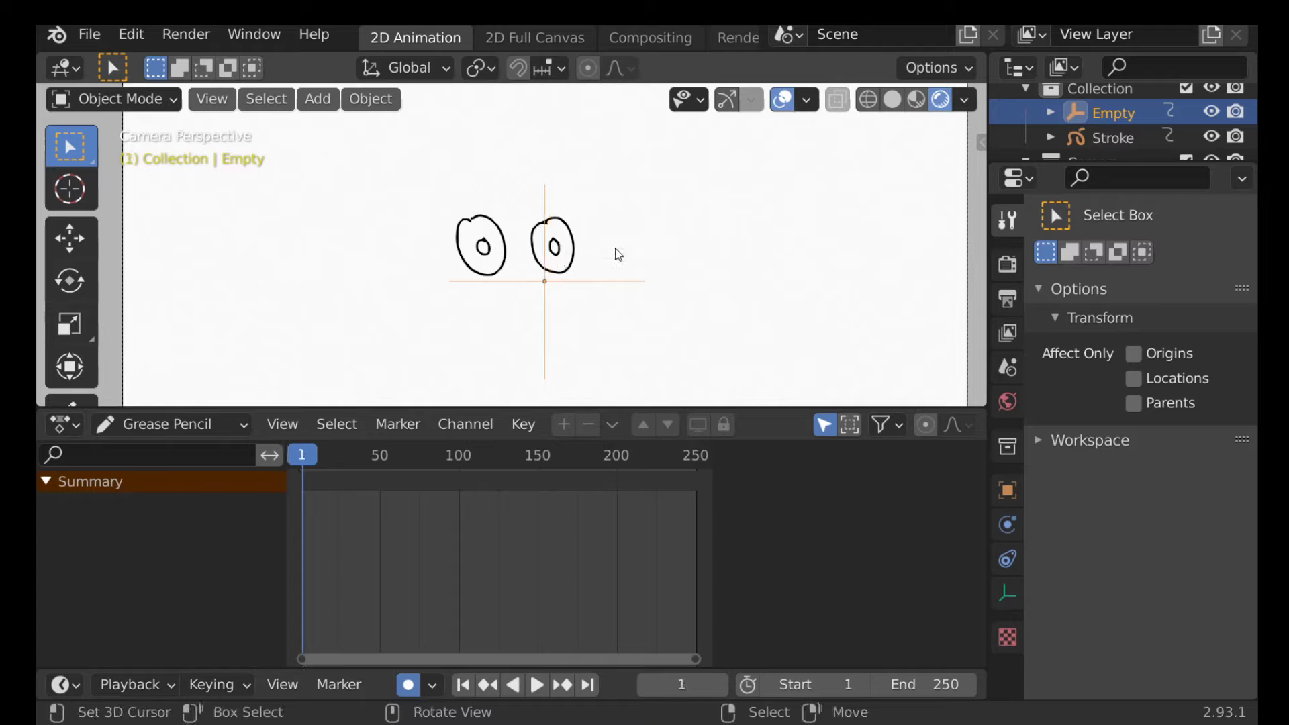
- Key a sideways X move of the Empty at frame 8 and play the animation
key(Right)
key(Right)
key(Right)
key(Right)
key(Right)
key(Right)
key(Right)
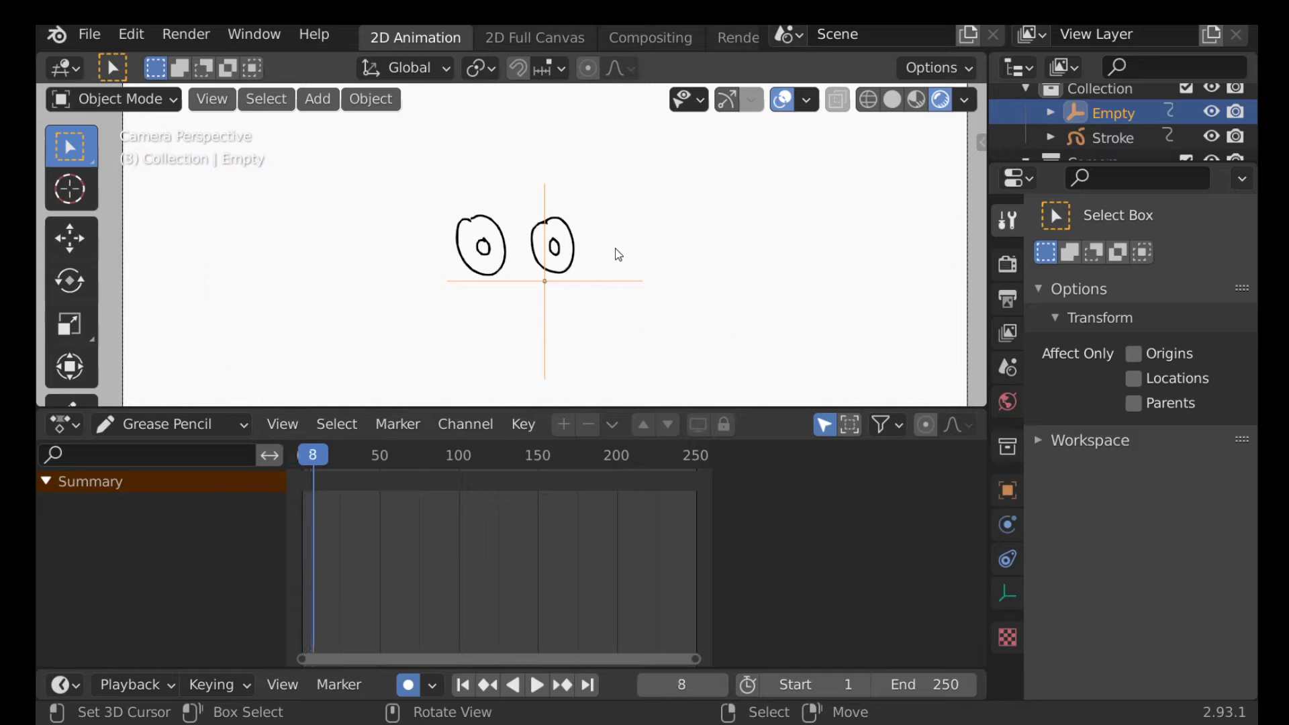
key(g)
key(x)
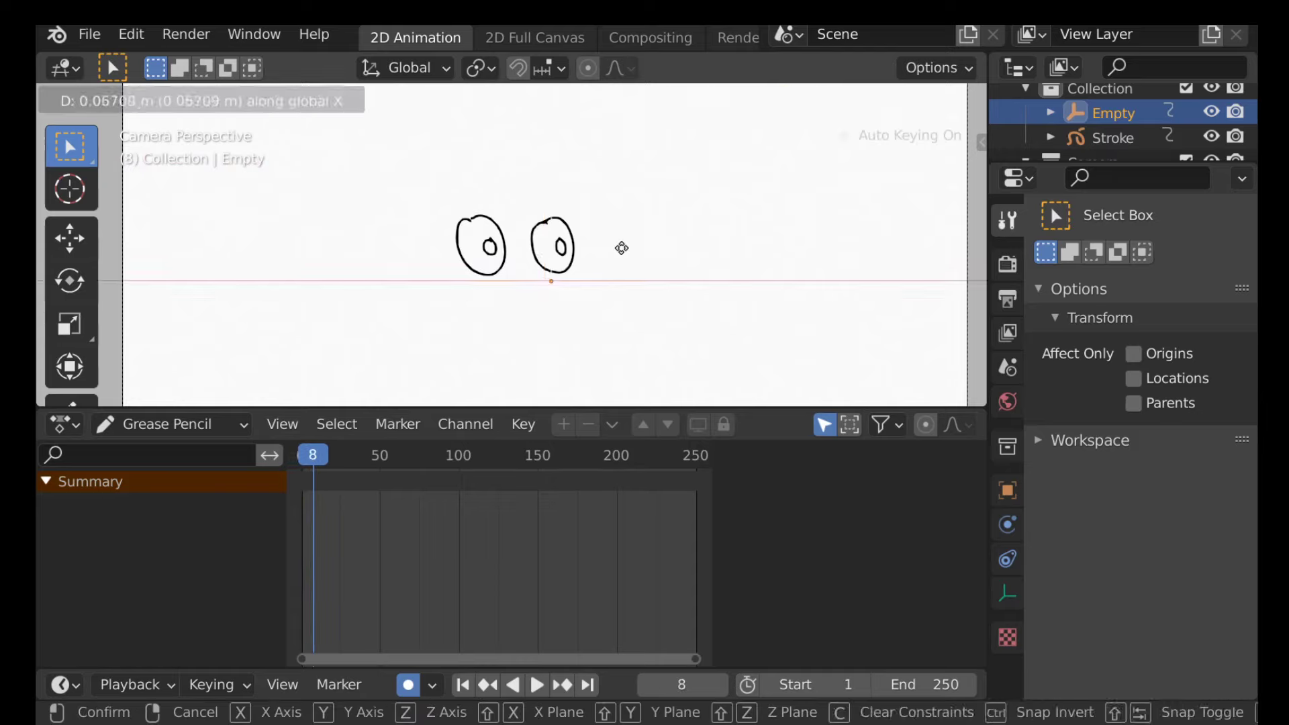
click(627, 251)
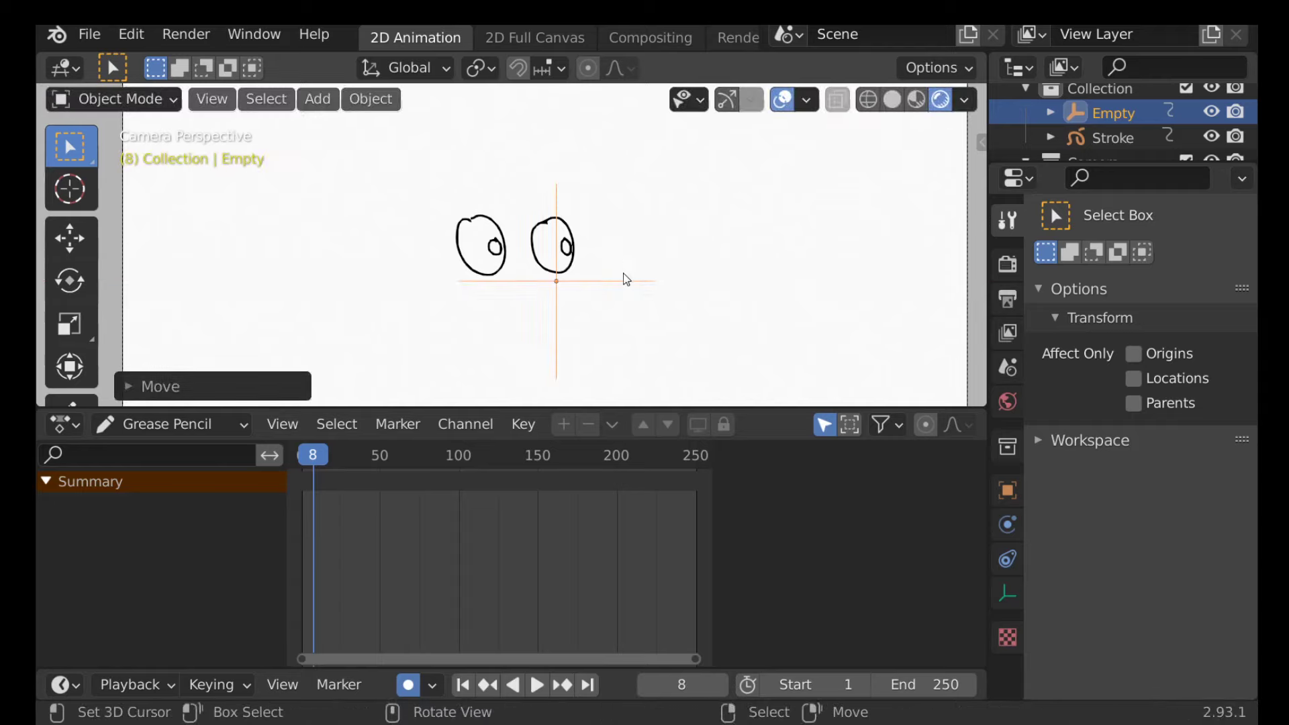
key(Left)
key(Left)
key(Left)
key(Left)
key(Left)
key(Left)
key(Left)
key(Left)
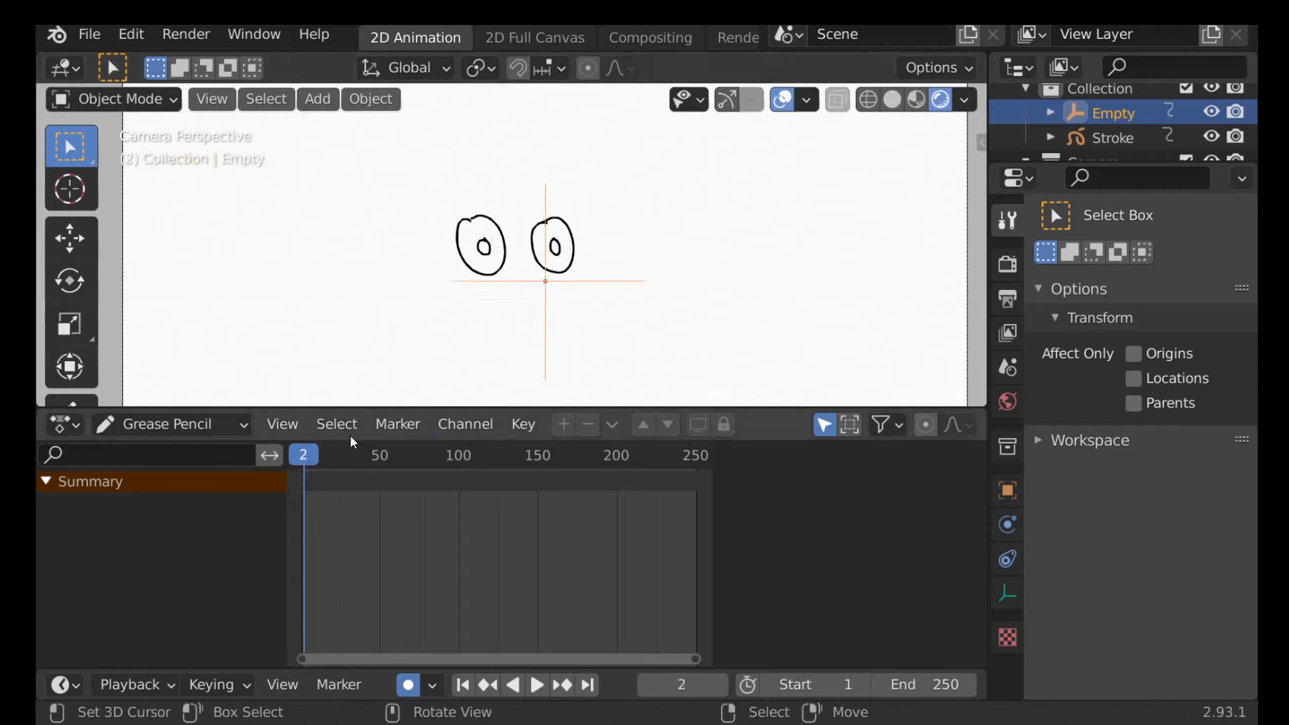
key(space)
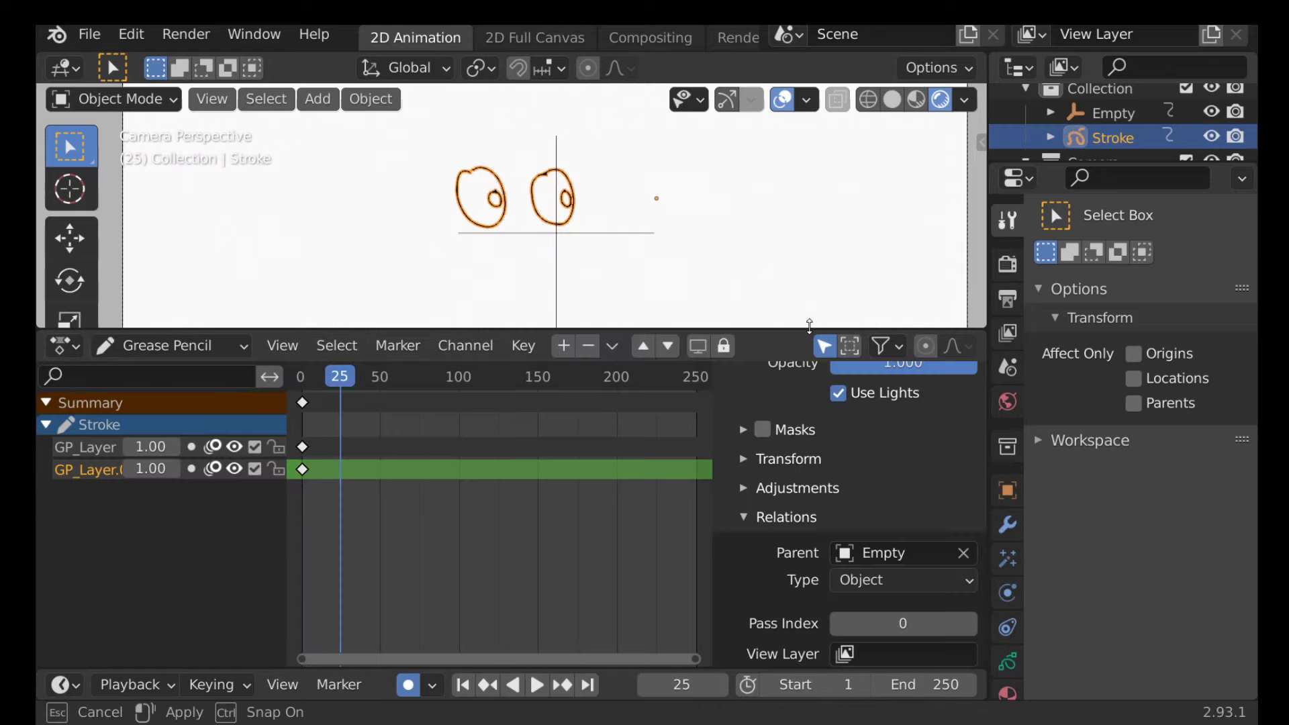
- Add an Array modifier to Stroke with Count 3 and Factor X 0.79
drag(816, 327, 815, 571)
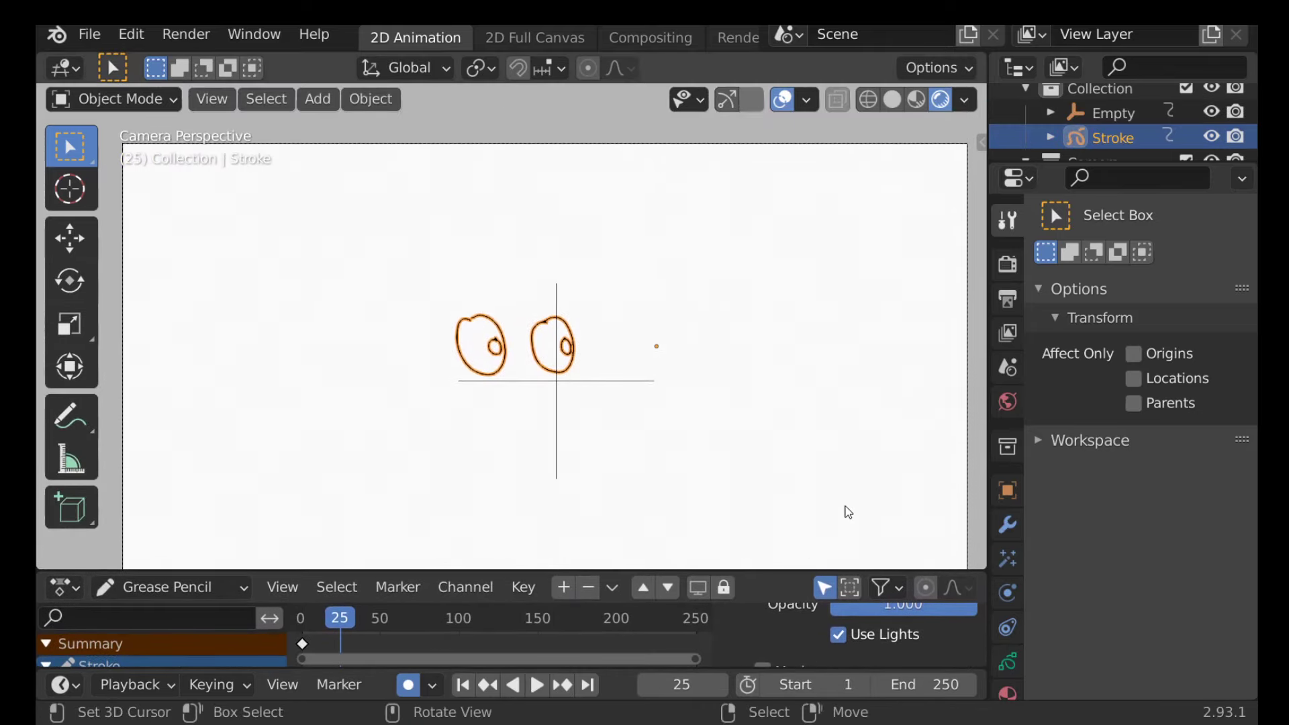
click(1010, 528)
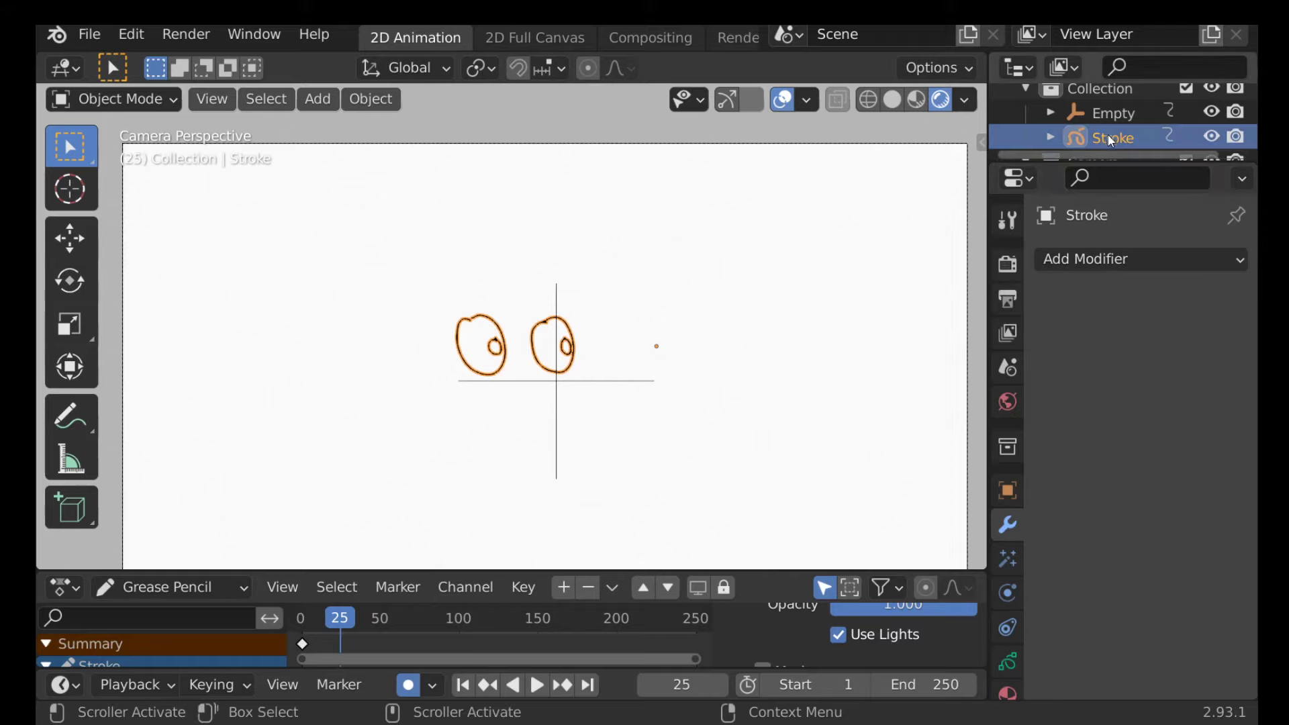
click(1104, 258)
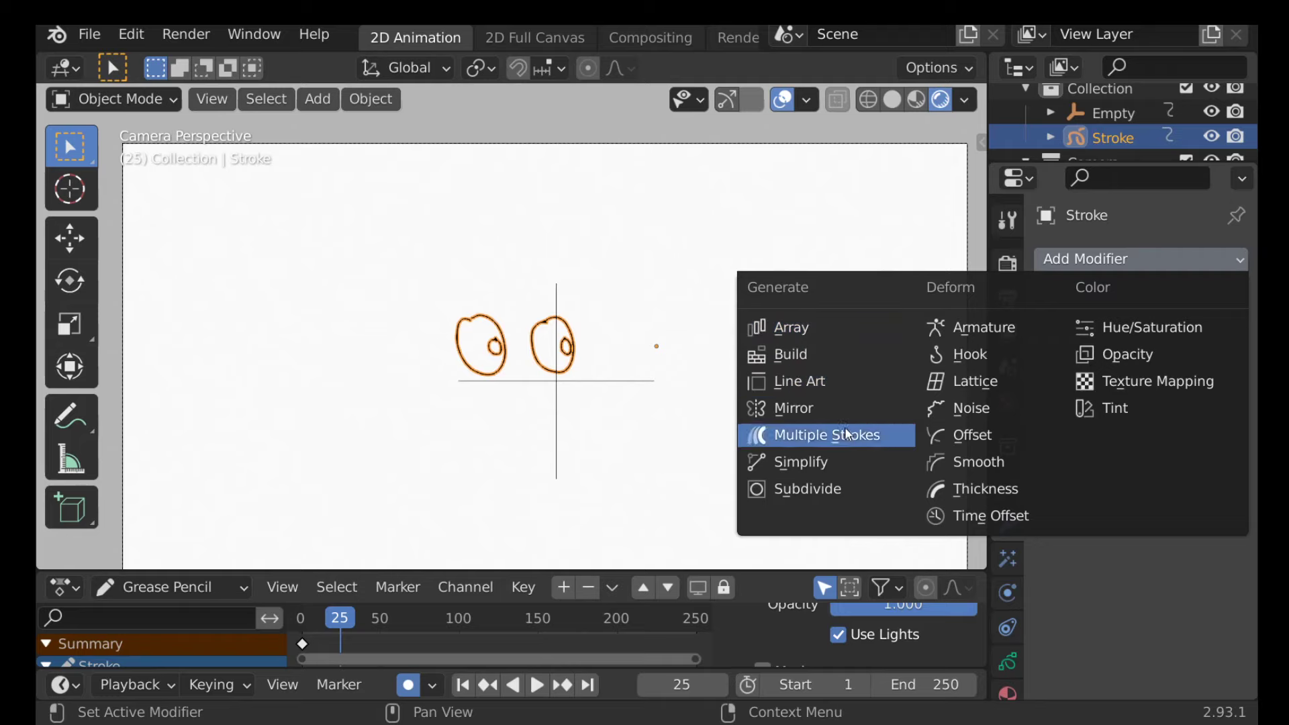
click(844, 328)
drag(1174, 339, 1190, 347)
drag(1169, 439, 1142, 440)
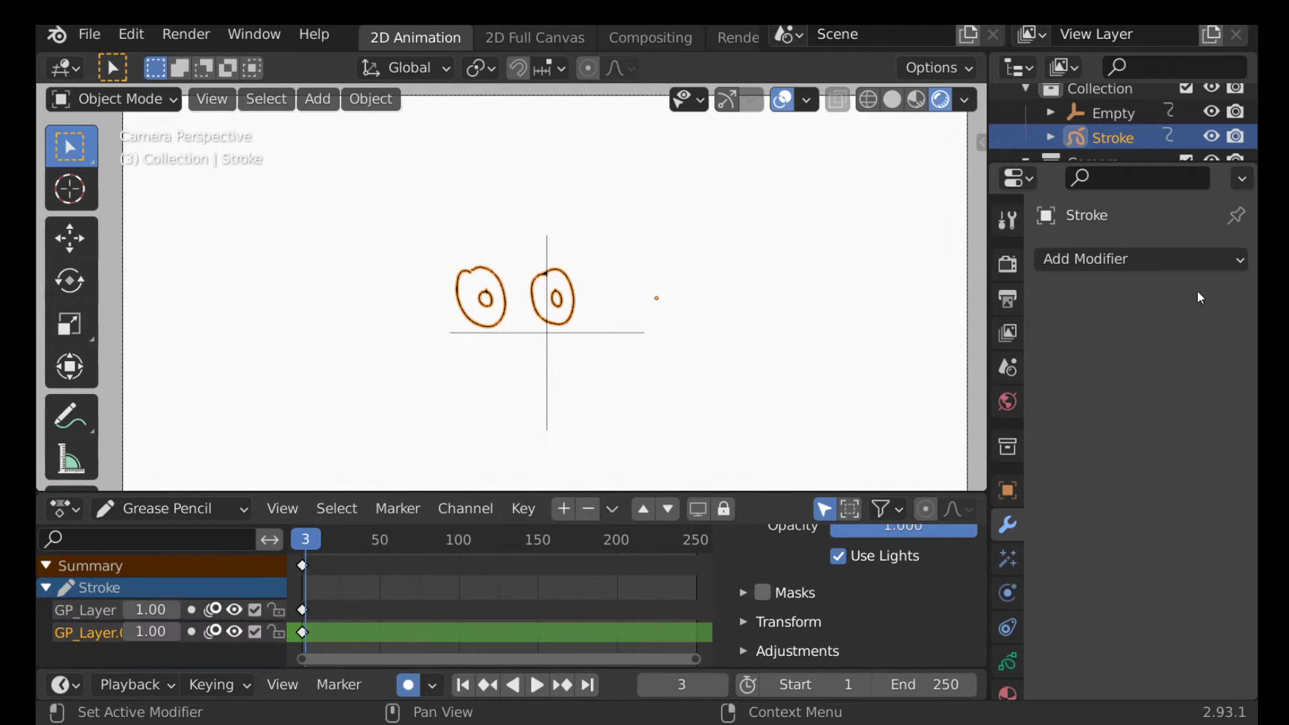
- Try a Build modifier scrubbed to frame 120, then remove it
click(1142, 259)
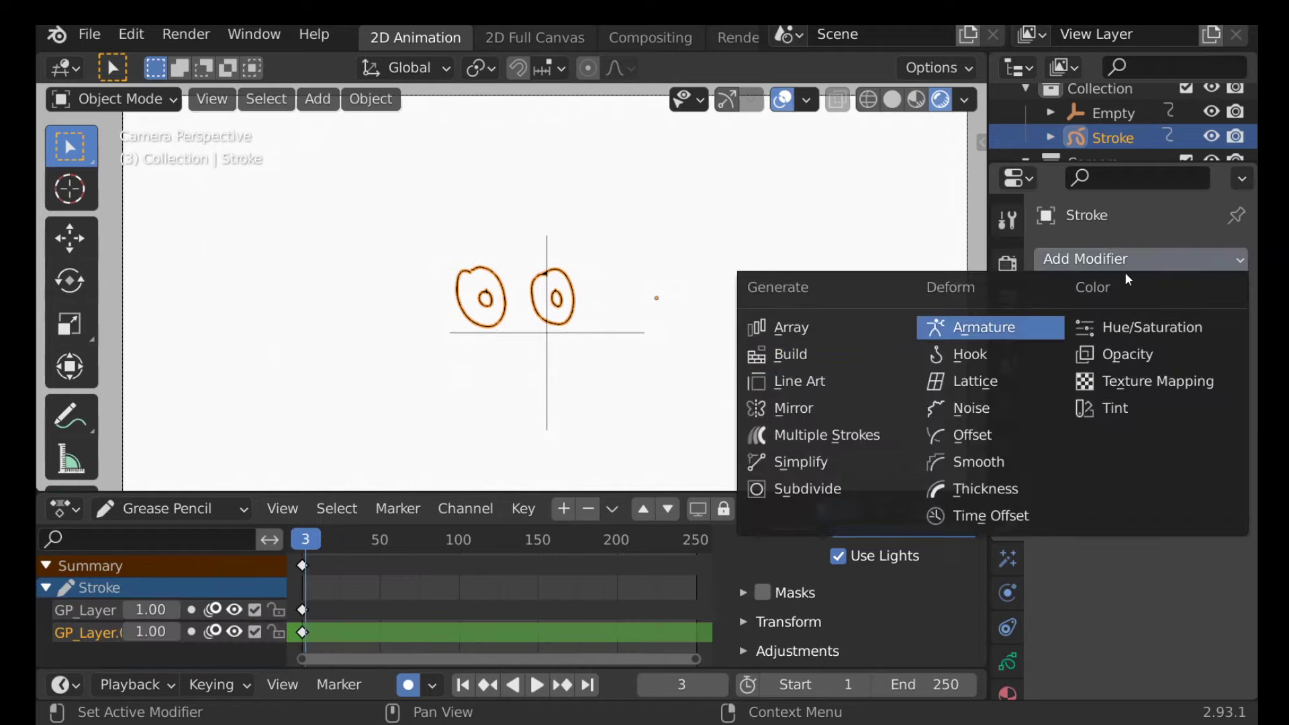
click(793, 354)
drag(403, 541, 494, 546)
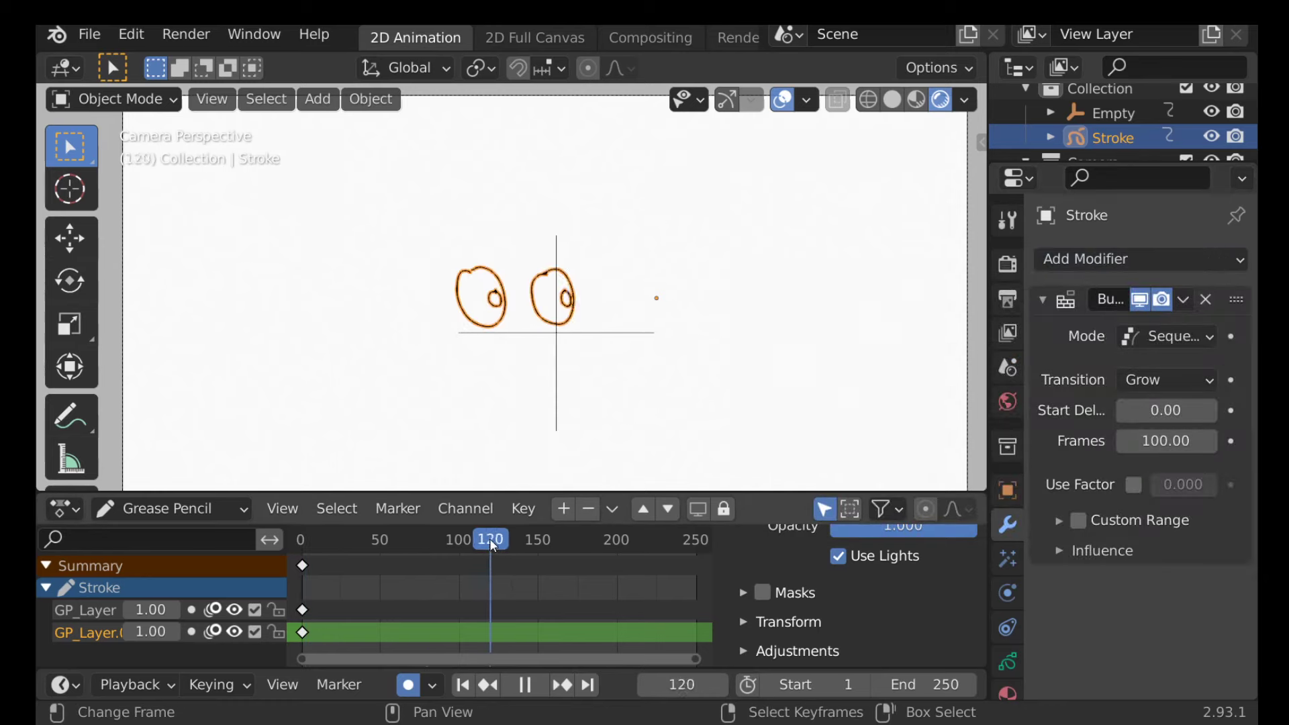
click(1206, 299)
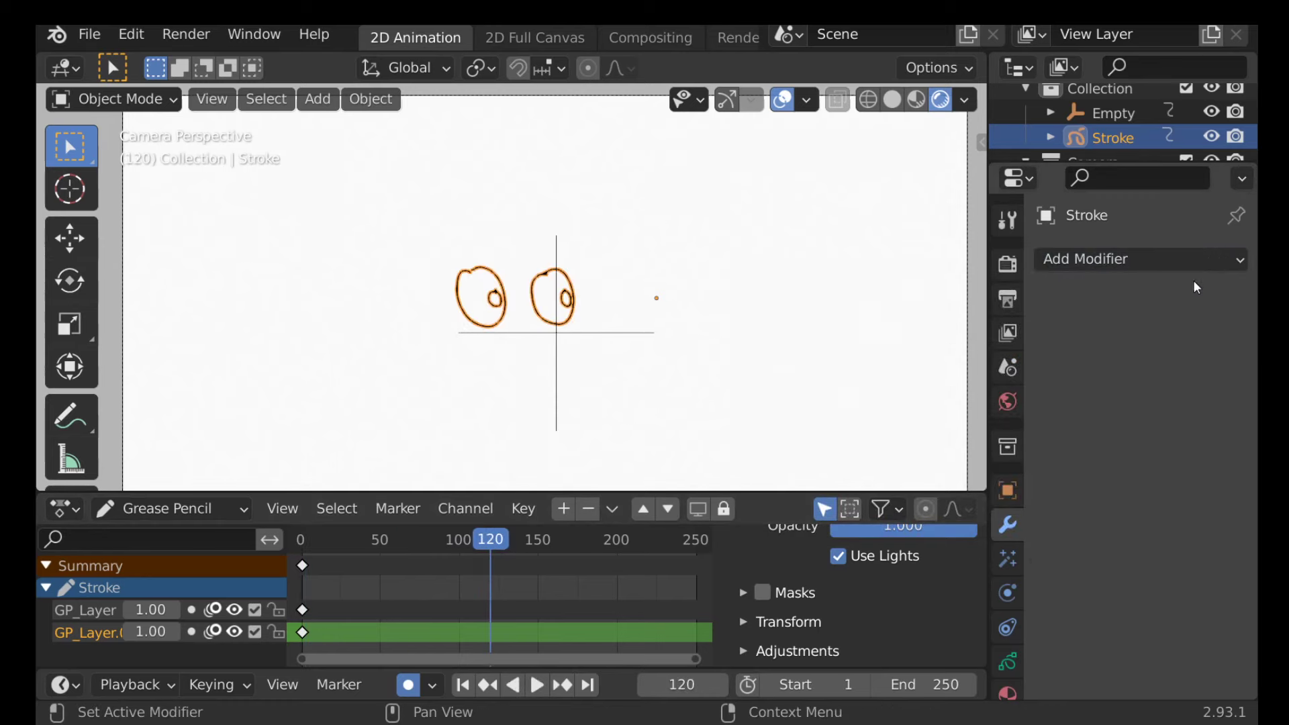
click(1176, 260)
key(Escape)
- Add a Blur visual effect to the Stroke object
click(1008, 559)
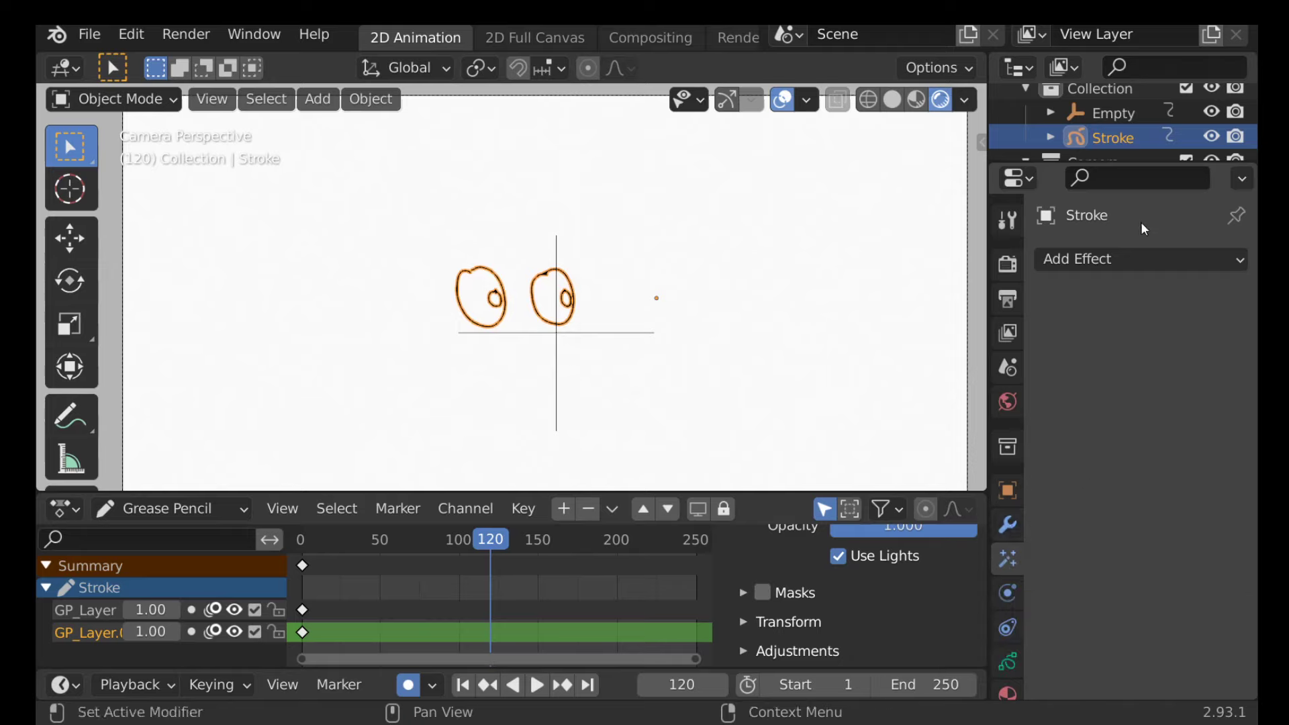
click(1142, 261)
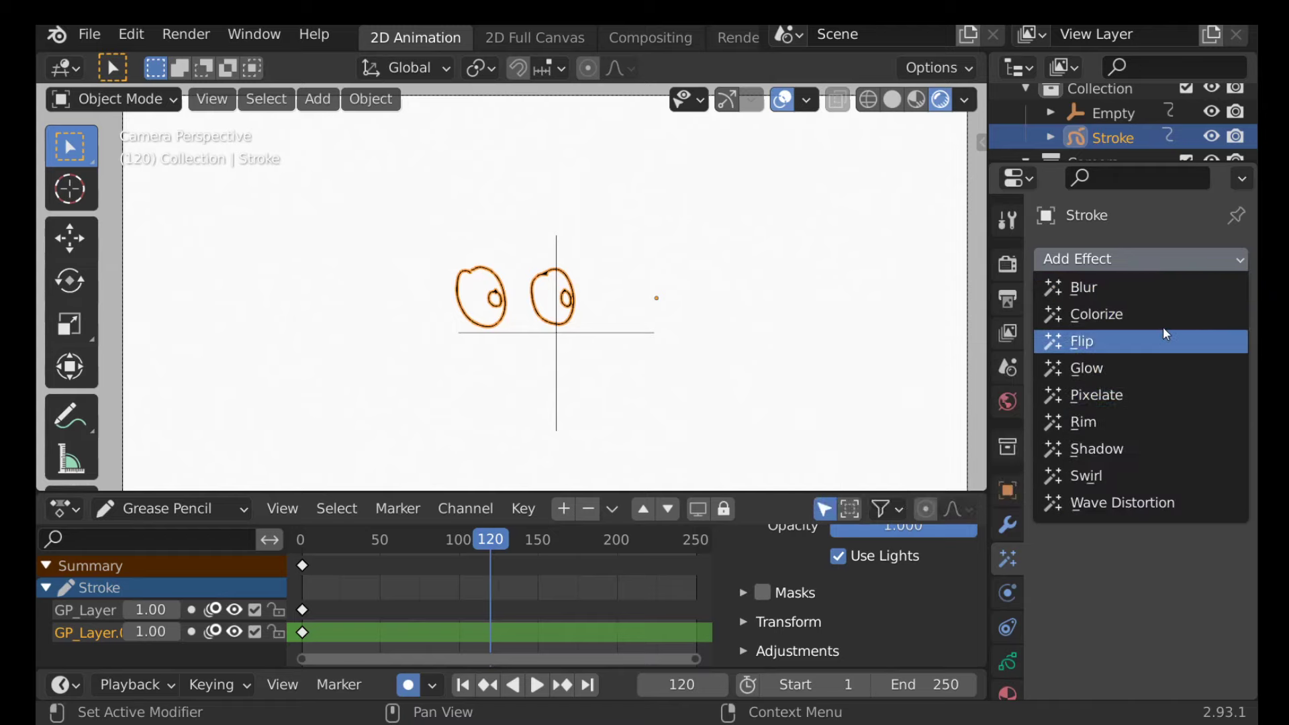
click(1166, 285)
click(1178, 260)
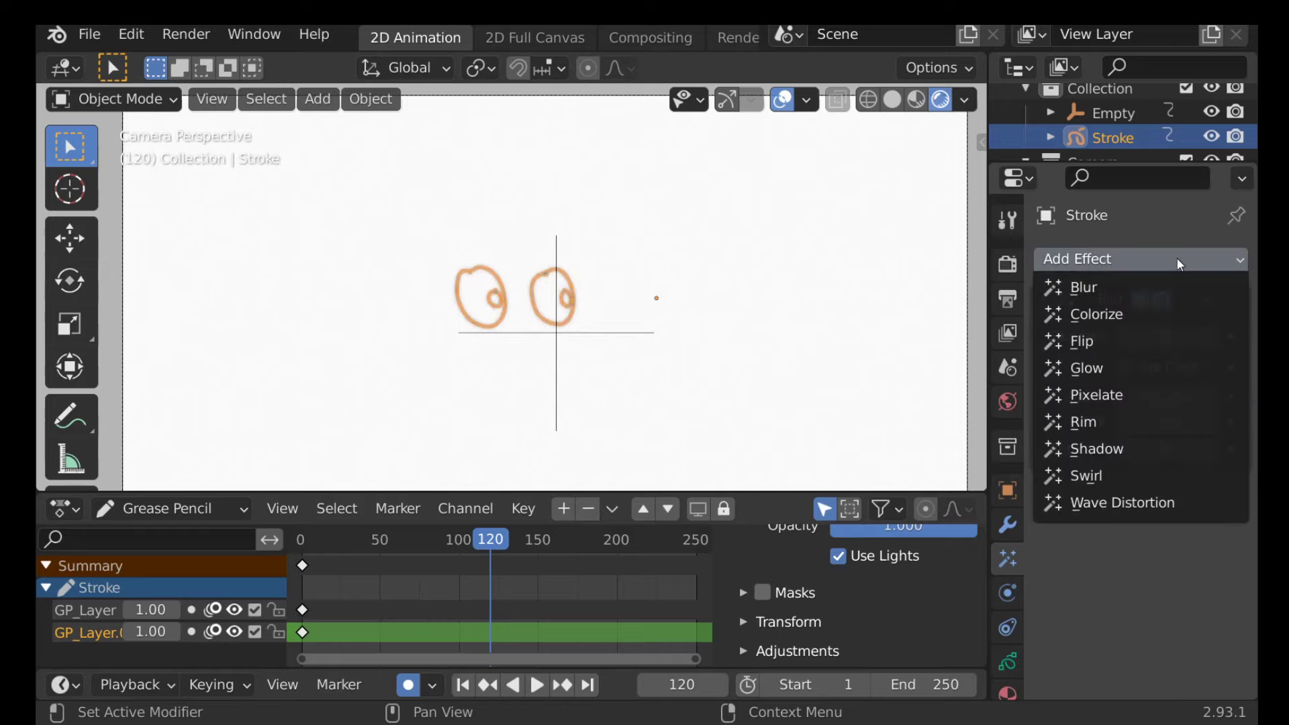
click(1209, 258)
- Remove the Blur and add a Rim effect instead
click(1208, 298)
click(1174, 262)
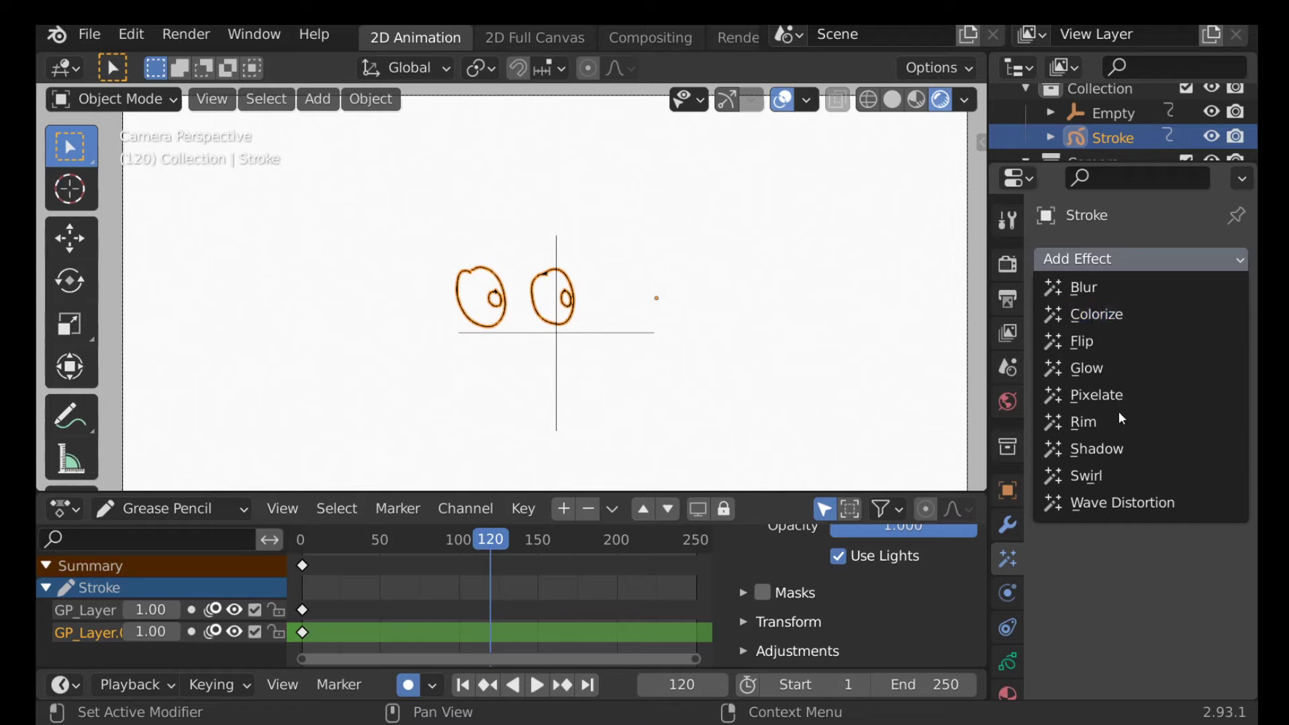
click(1102, 423)
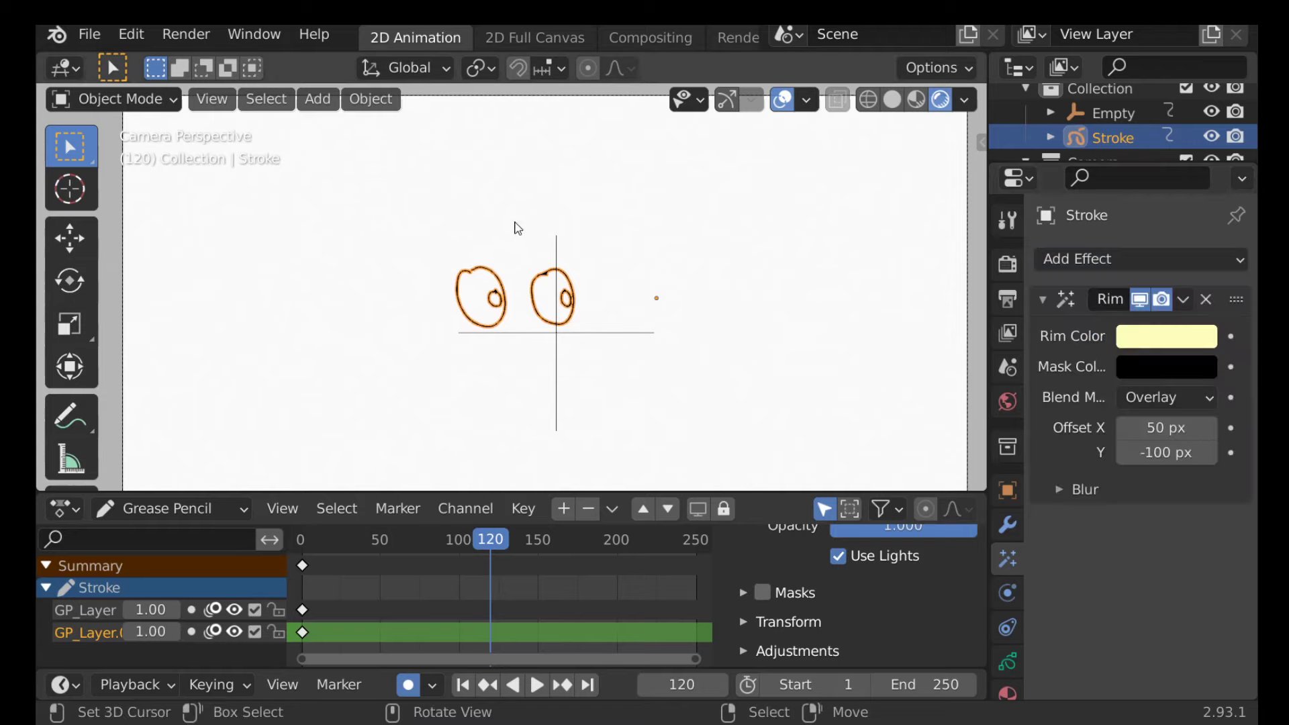